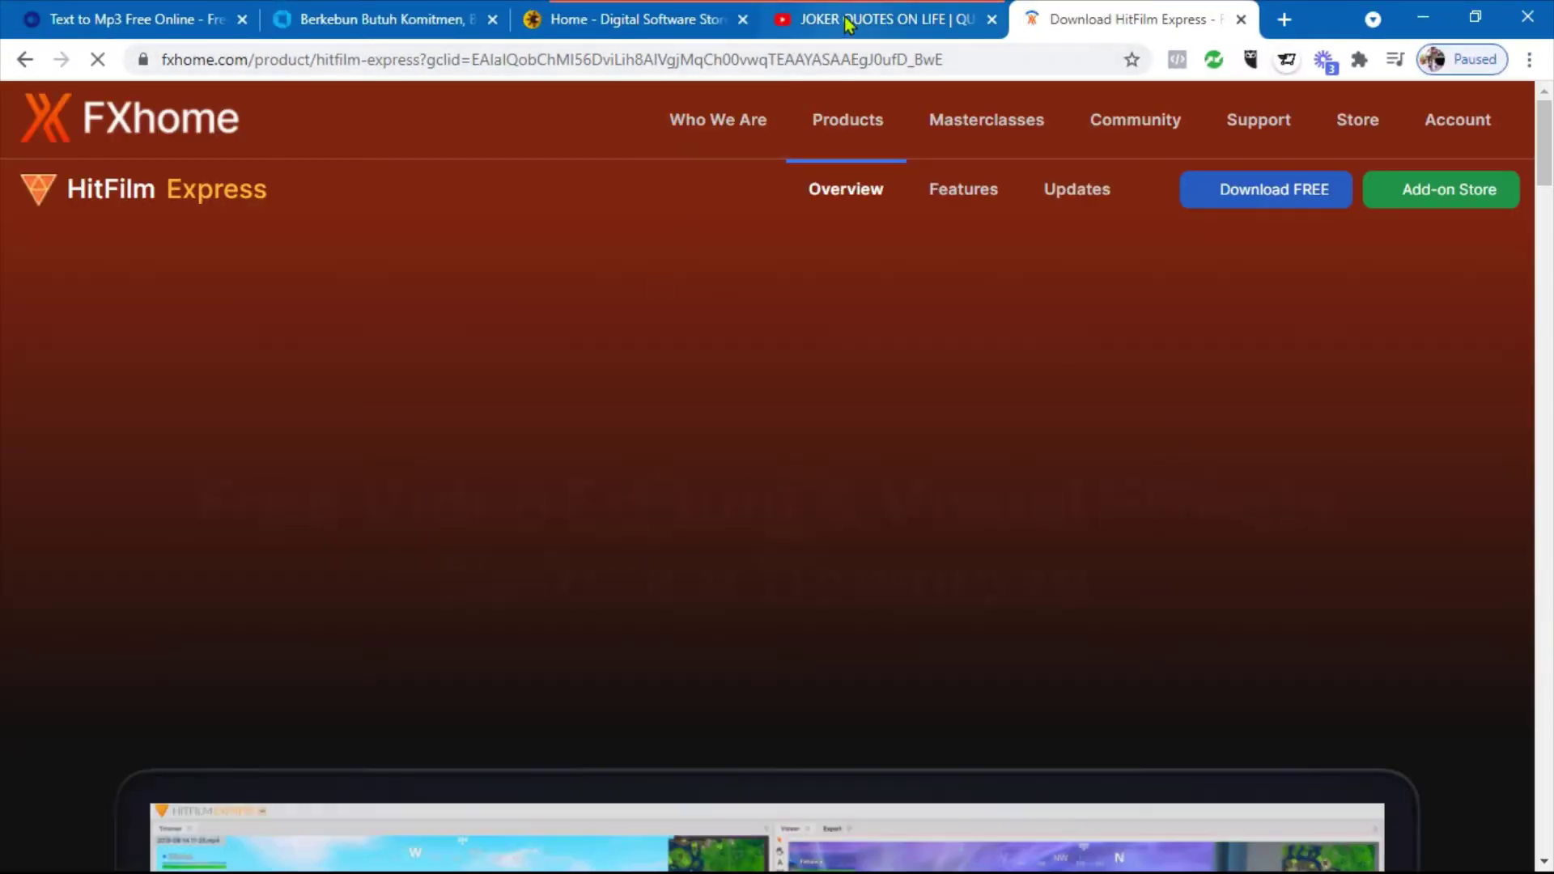
Look over the Joker quotes video page and its description on YouTube, then return to the HitFilm Express download page.
{"action": "left_click", "coordinate": [886, 18]}
{"action": "scroll", "coordinate": [381, 526], "scroll_direction": "down", "scroll_amount": 4}
{"action": "scroll", "coordinate": [310, 657], "scroll_direction": "down", "scroll_amount": 3}
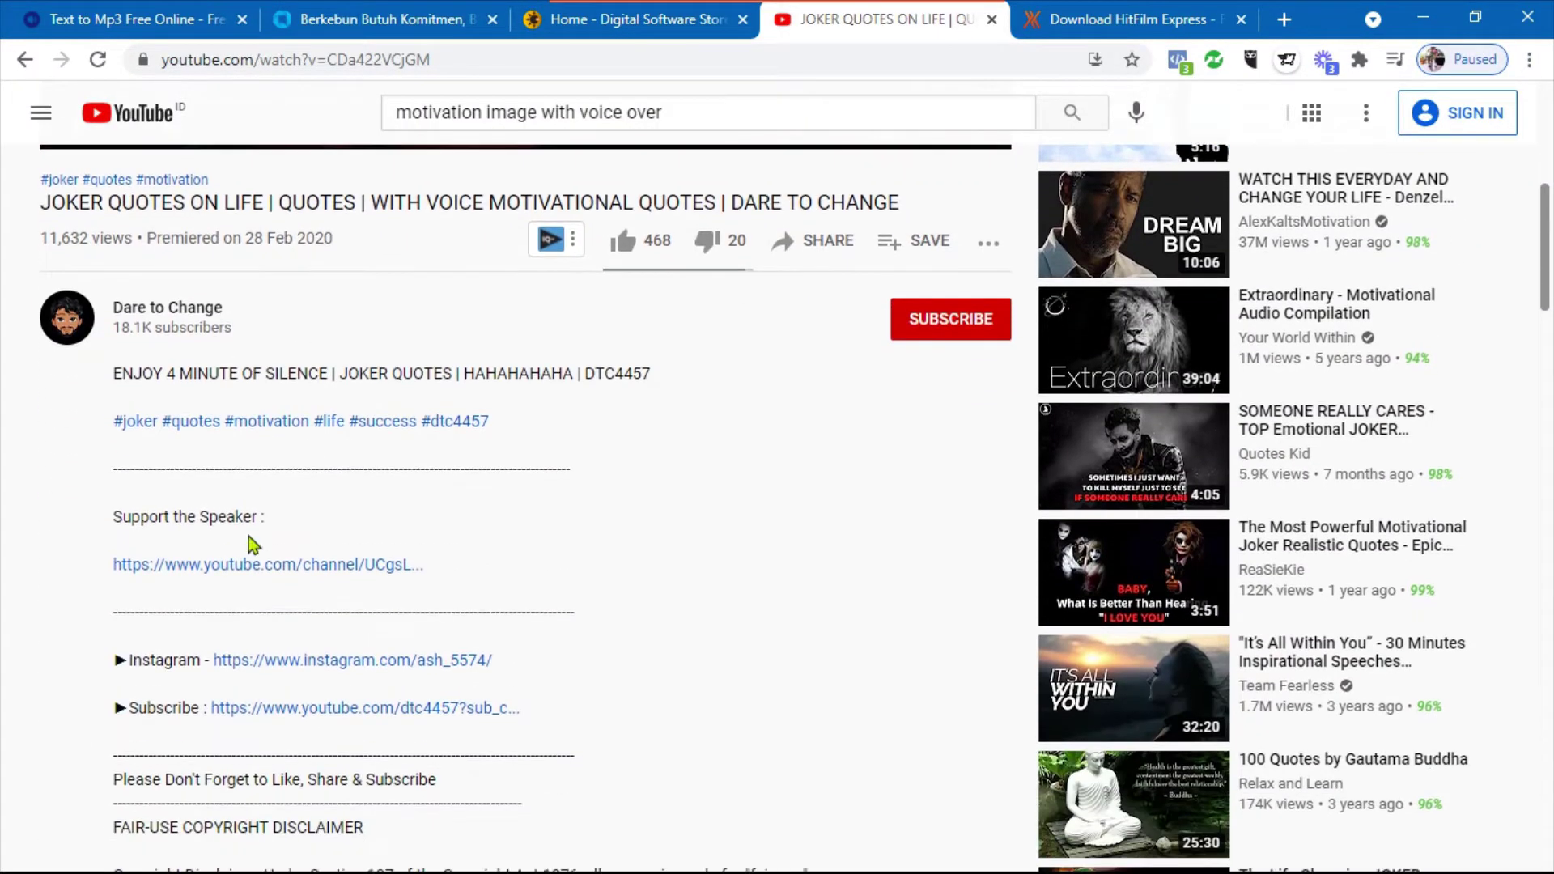
{"action": "scroll", "coordinate": [843, 295], "scroll_direction": "up", "scroll_amount": 5}
{"action": "left_click", "coordinate": [1073, 30]}
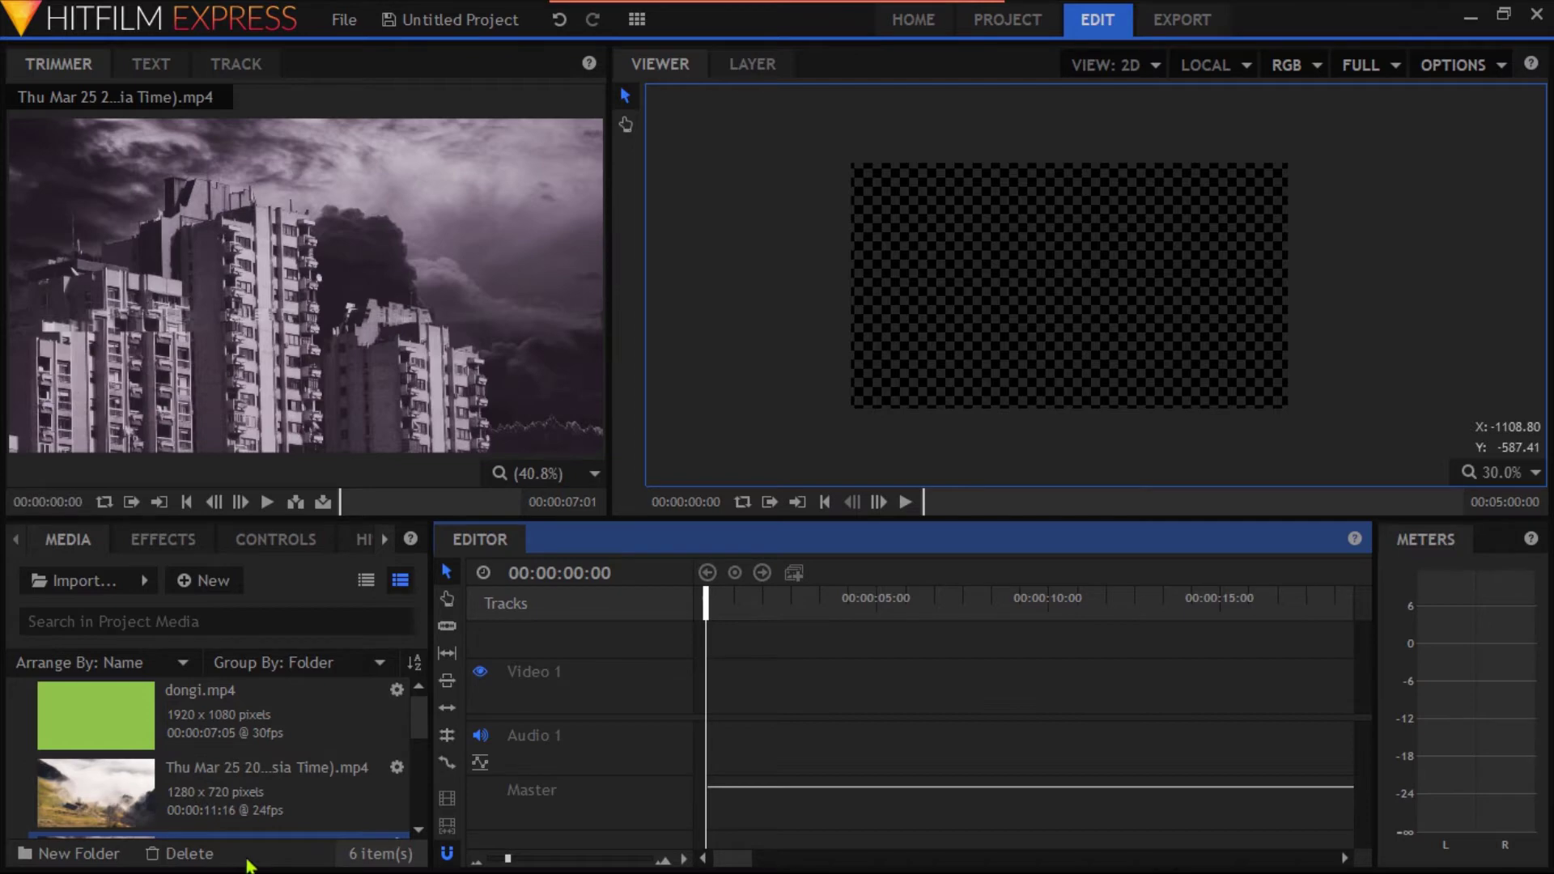
Import the voice-over MP3 from the Videos > Captures folder into the HitFilm project media.
{"action": "key", "text": "super"}
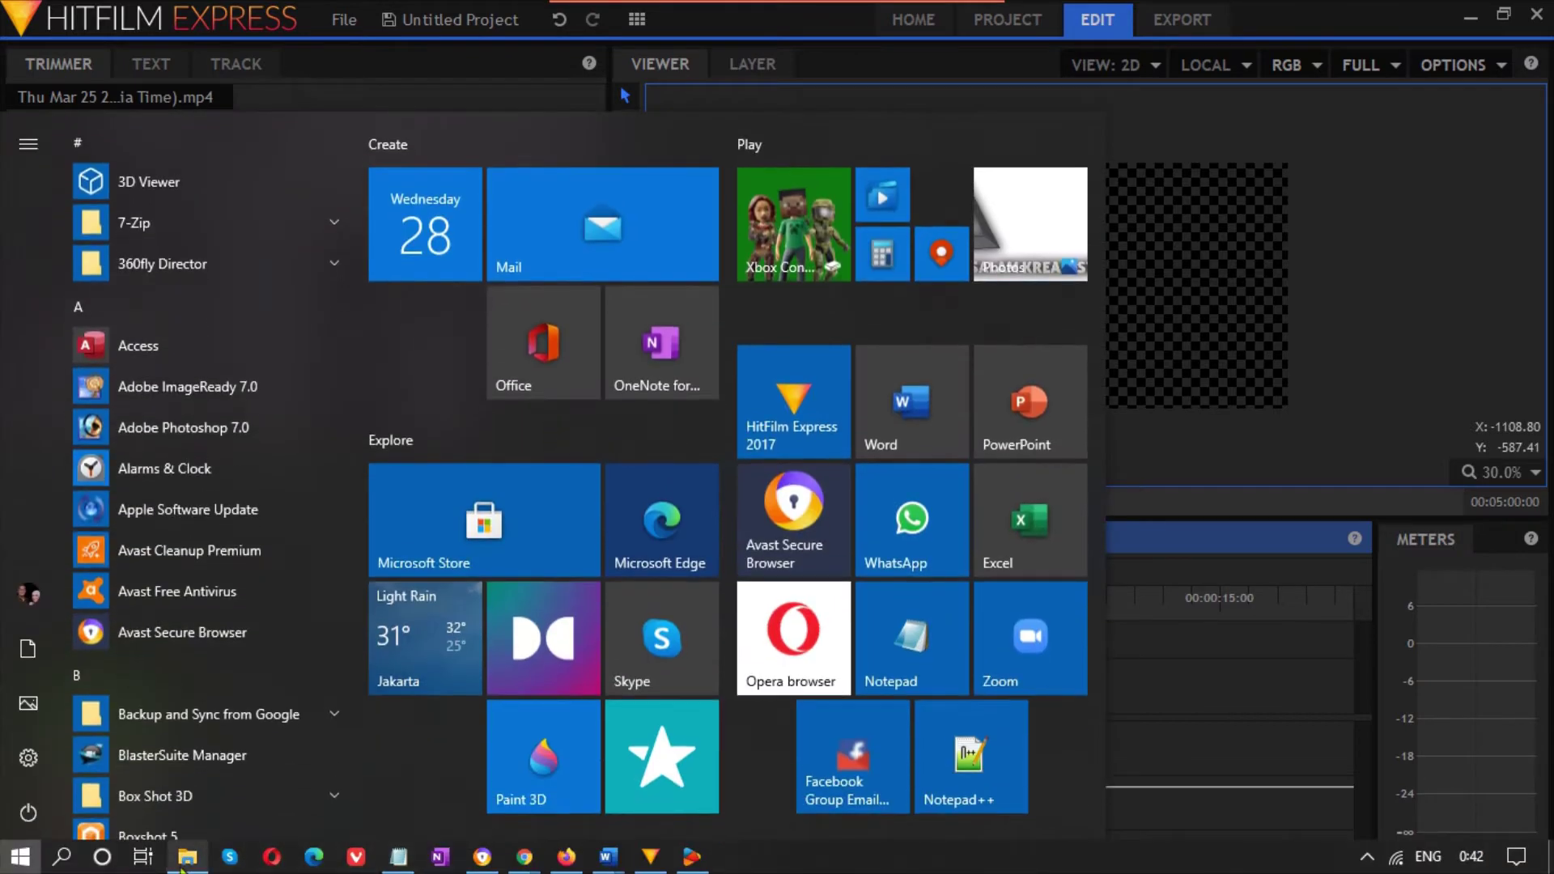
{"action": "left_click", "coordinate": [187, 866]}
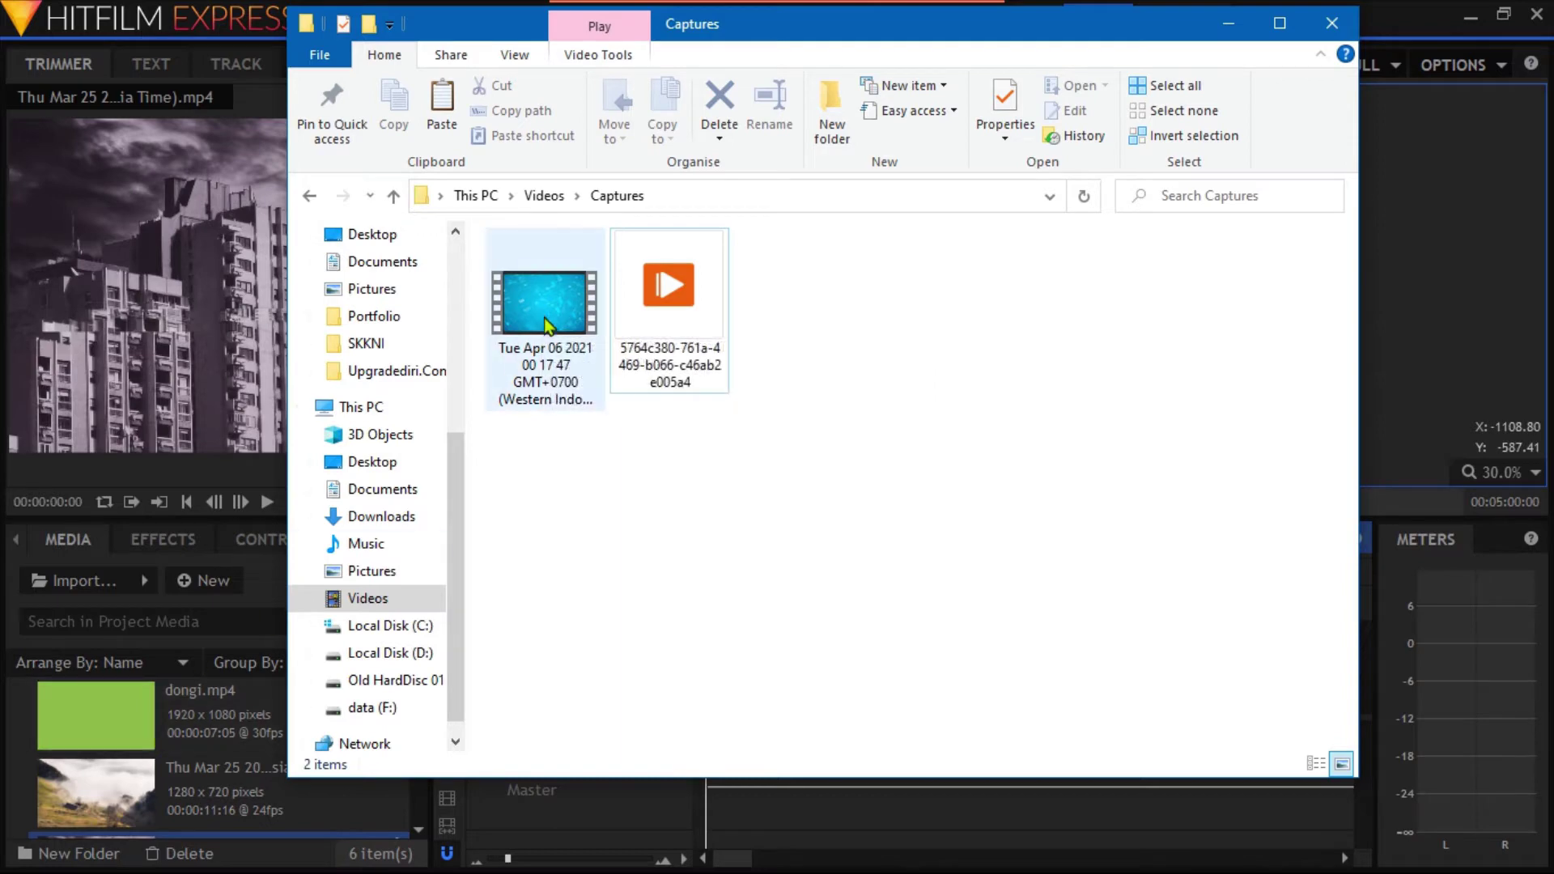
{"action": "left_click", "coordinate": [663, 313]}
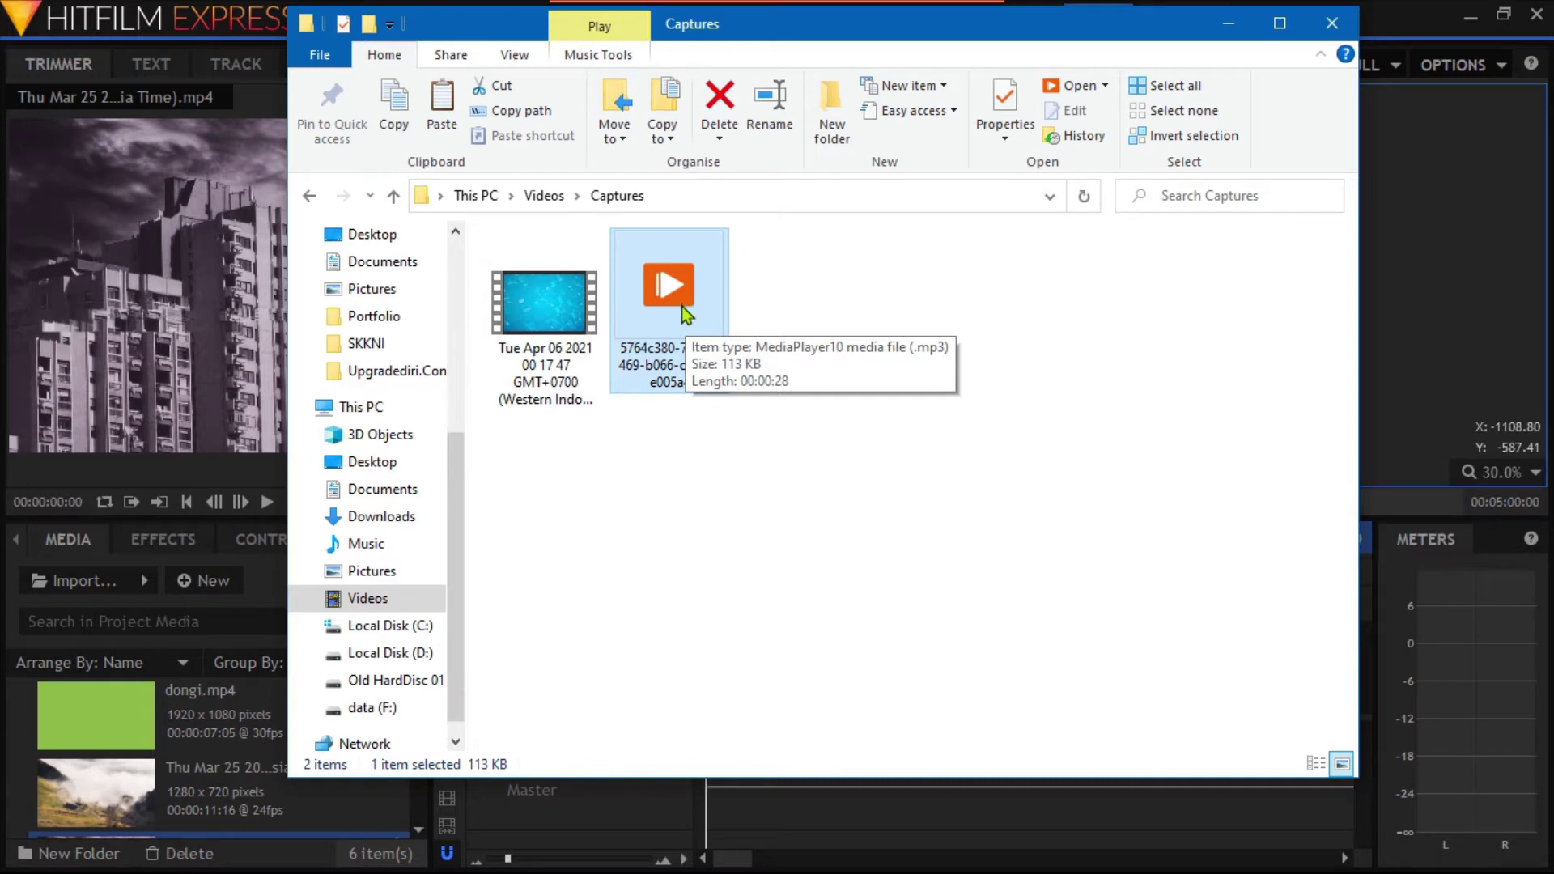
{"action": "left_click_drag", "start_coordinate": [687, 315], "coordinate": [177, 761]}
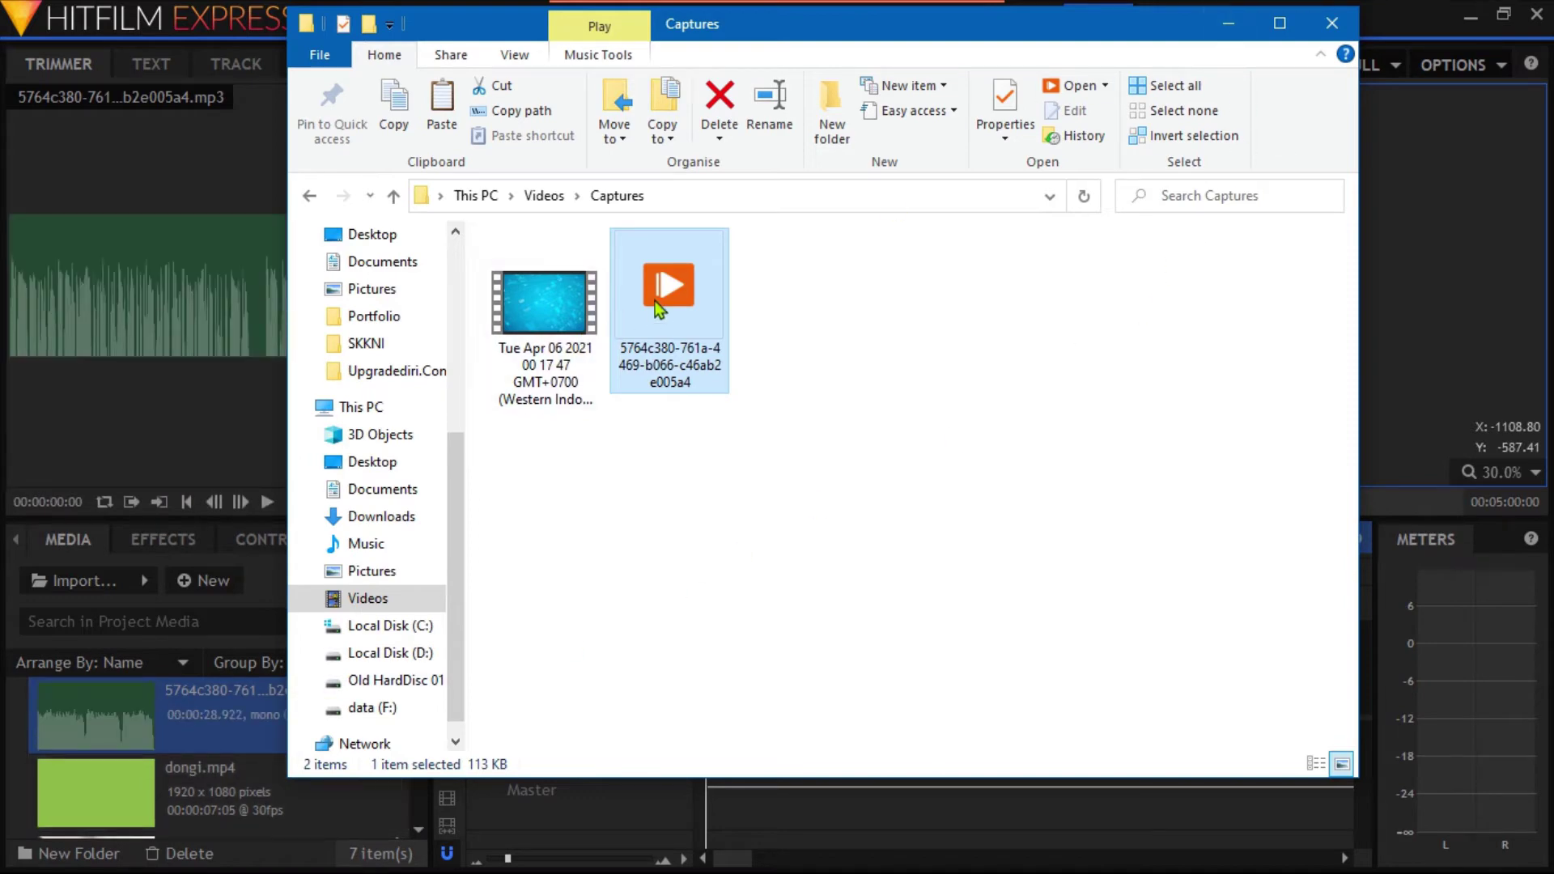
{"action": "left_click", "coordinate": [1228, 24]}
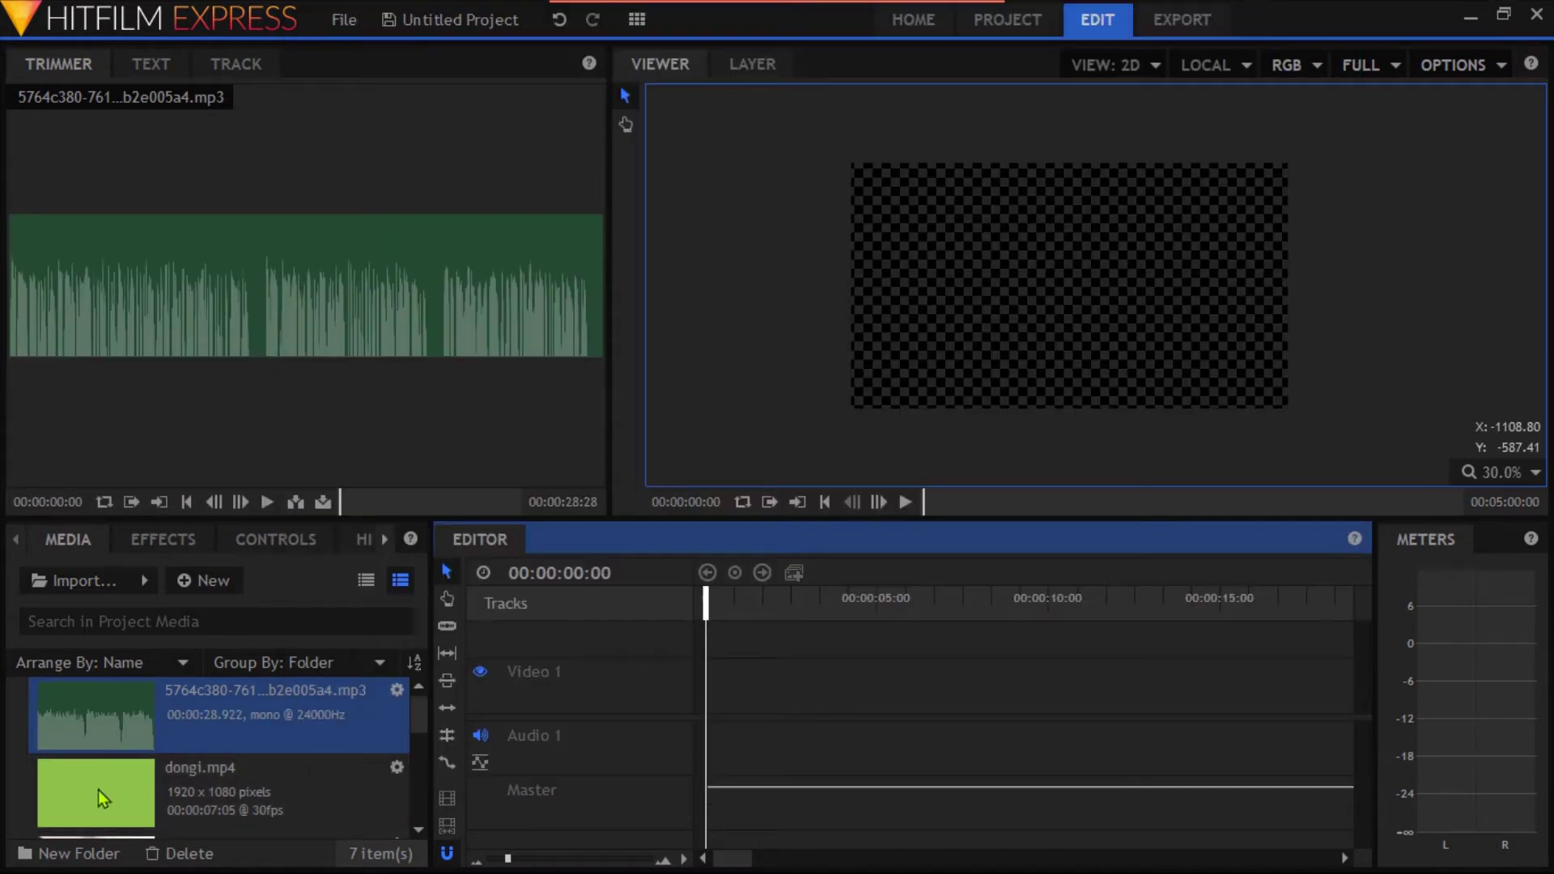
Place the misty valley clip at the start of Video 1 and the apartment building clip directly after it.
{"action": "scroll", "coordinate": [174, 764], "scroll_direction": "down", "scroll_amount": 2}
{"action": "left_click", "coordinate": [113, 716]}
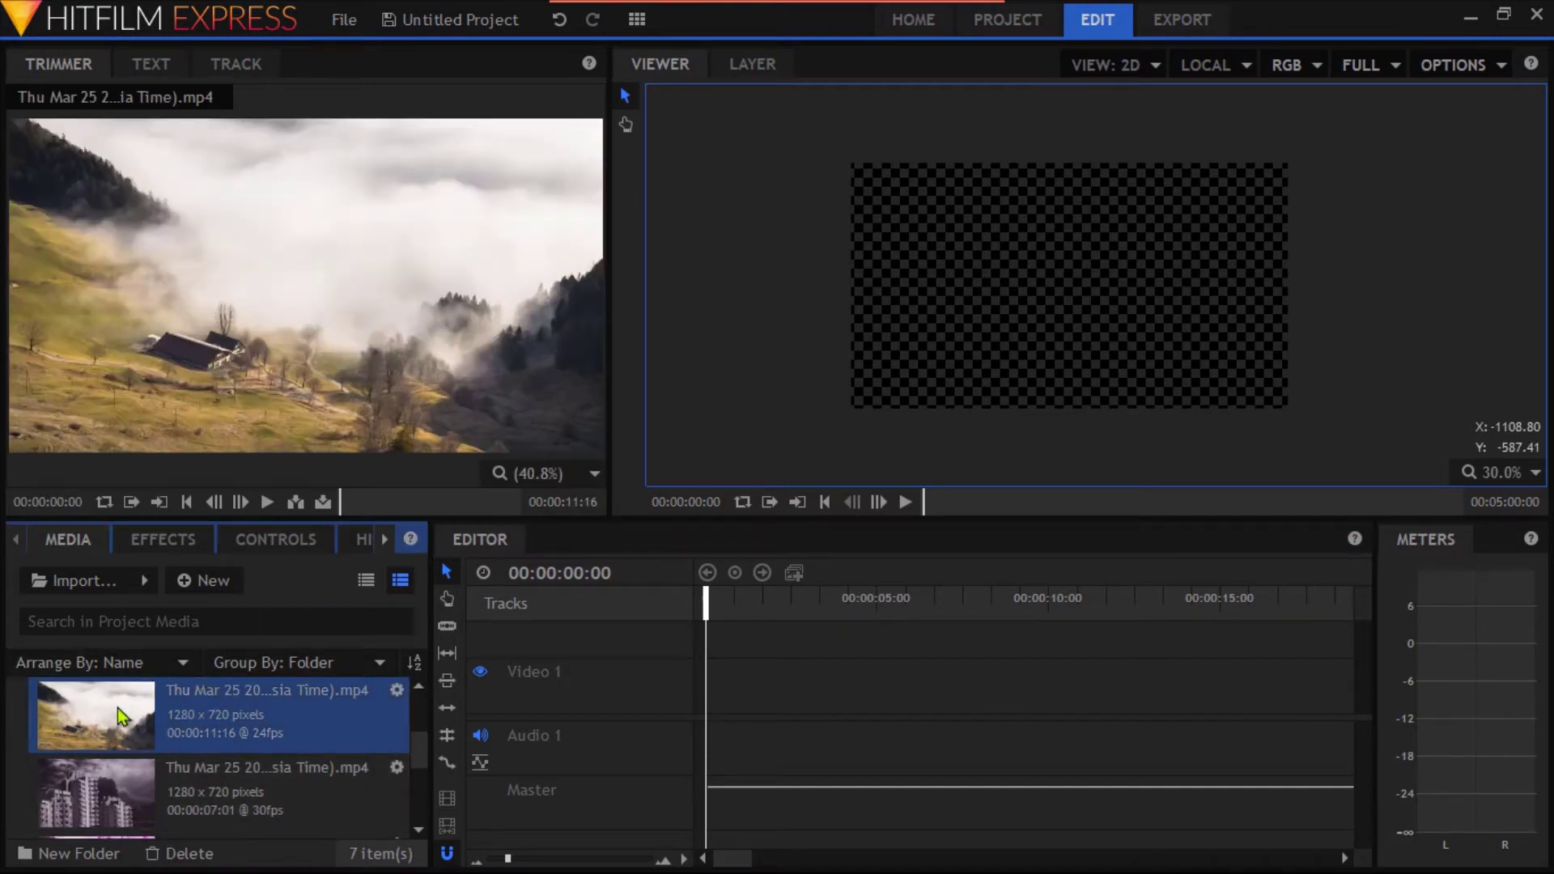
{"action": "left_click_drag", "start_coordinate": [99, 715], "coordinate": [705, 704]}
{"action": "scroll", "coordinate": [111, 741], "scroll_direction": "down", "scroll_amount": 2}
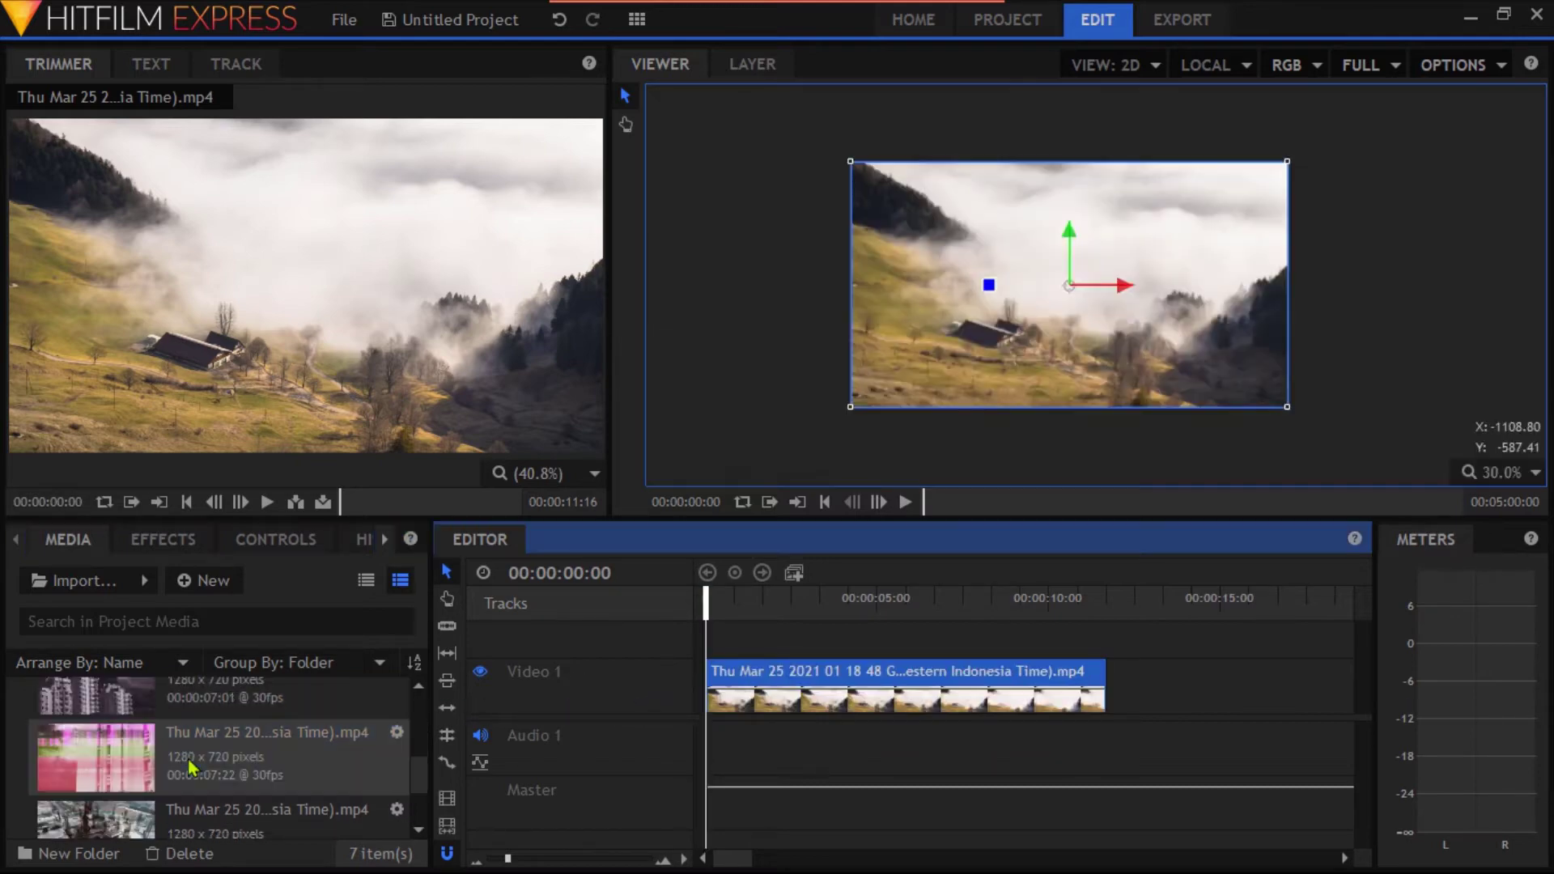
{"action": "scroll", "coordinate": [110, 741], "scroll_direction": "up", "scroll_amount": 1}
{"action": "left_click", "coordinate": [91, 728]}
{"action": "left_click_drag", "start_coordinate": [90, 728], "coordinate": [1102, 666]}
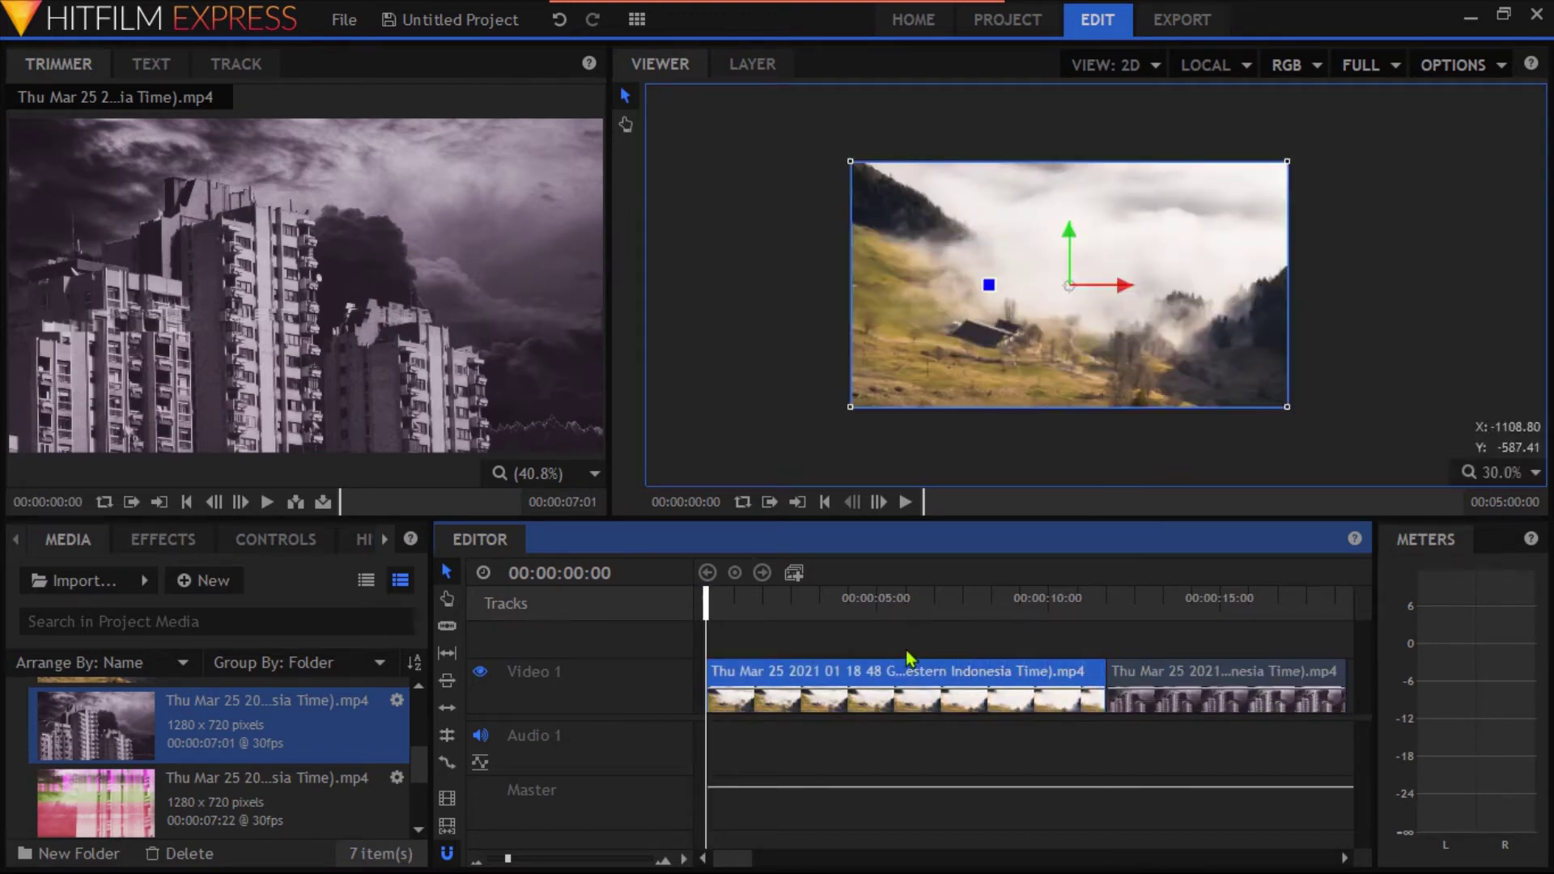
Add a Cross Dissolve video transition at the cut between the valley and building clips.
{"action": "left_click", "coordinate": [162, 539]}
{"action": "scroll", "coordinate": [152, 693], "scroll_direction": "down", "scroll_amount": 5}
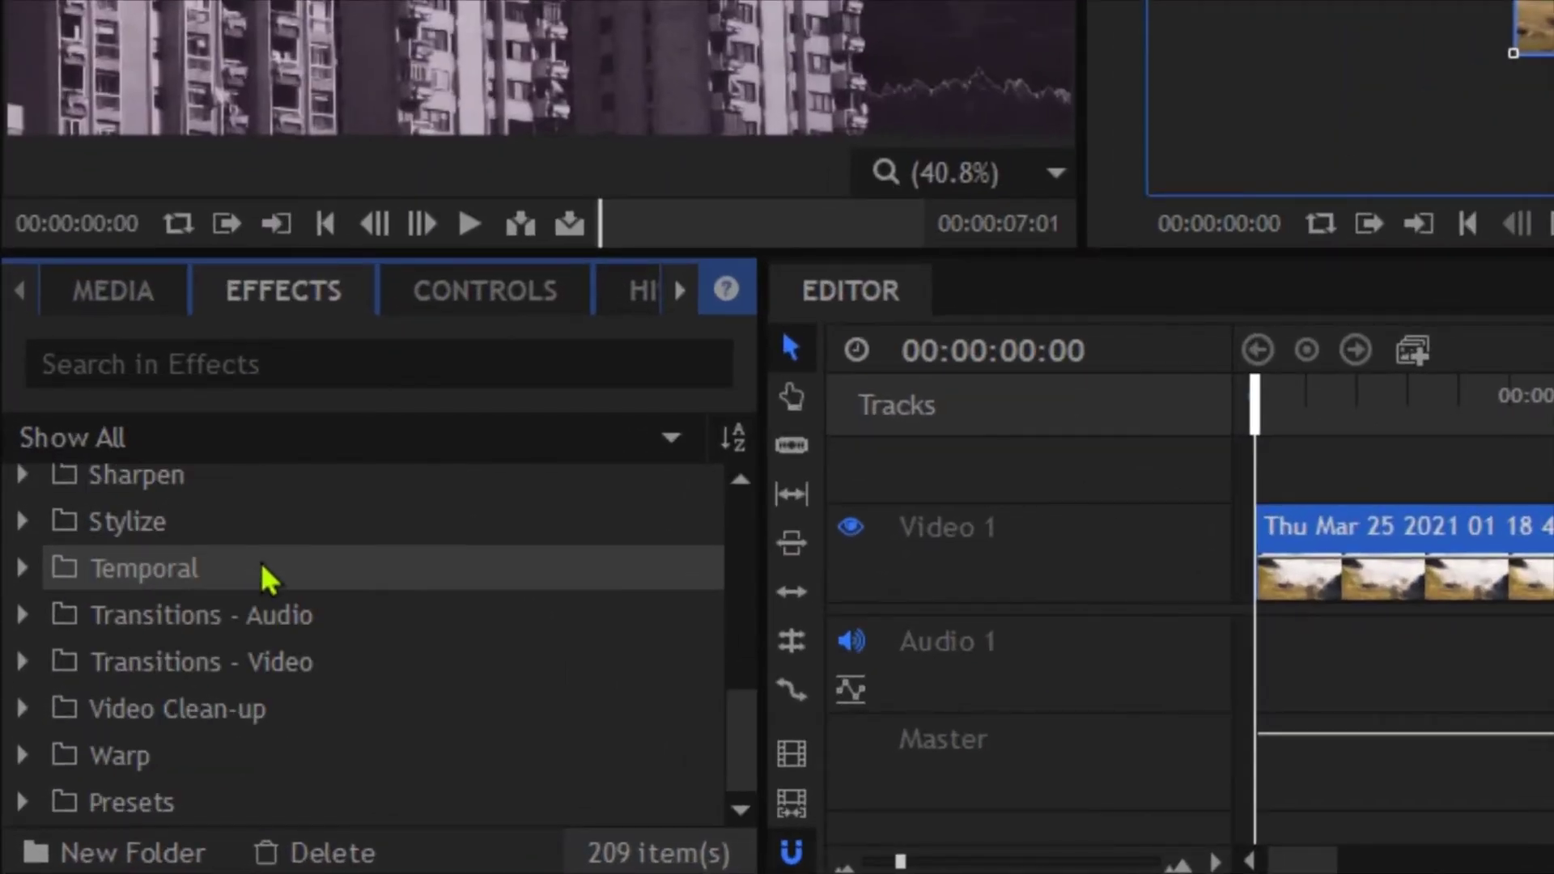
{"action": "left_click", "coordinate": [22, 662]}
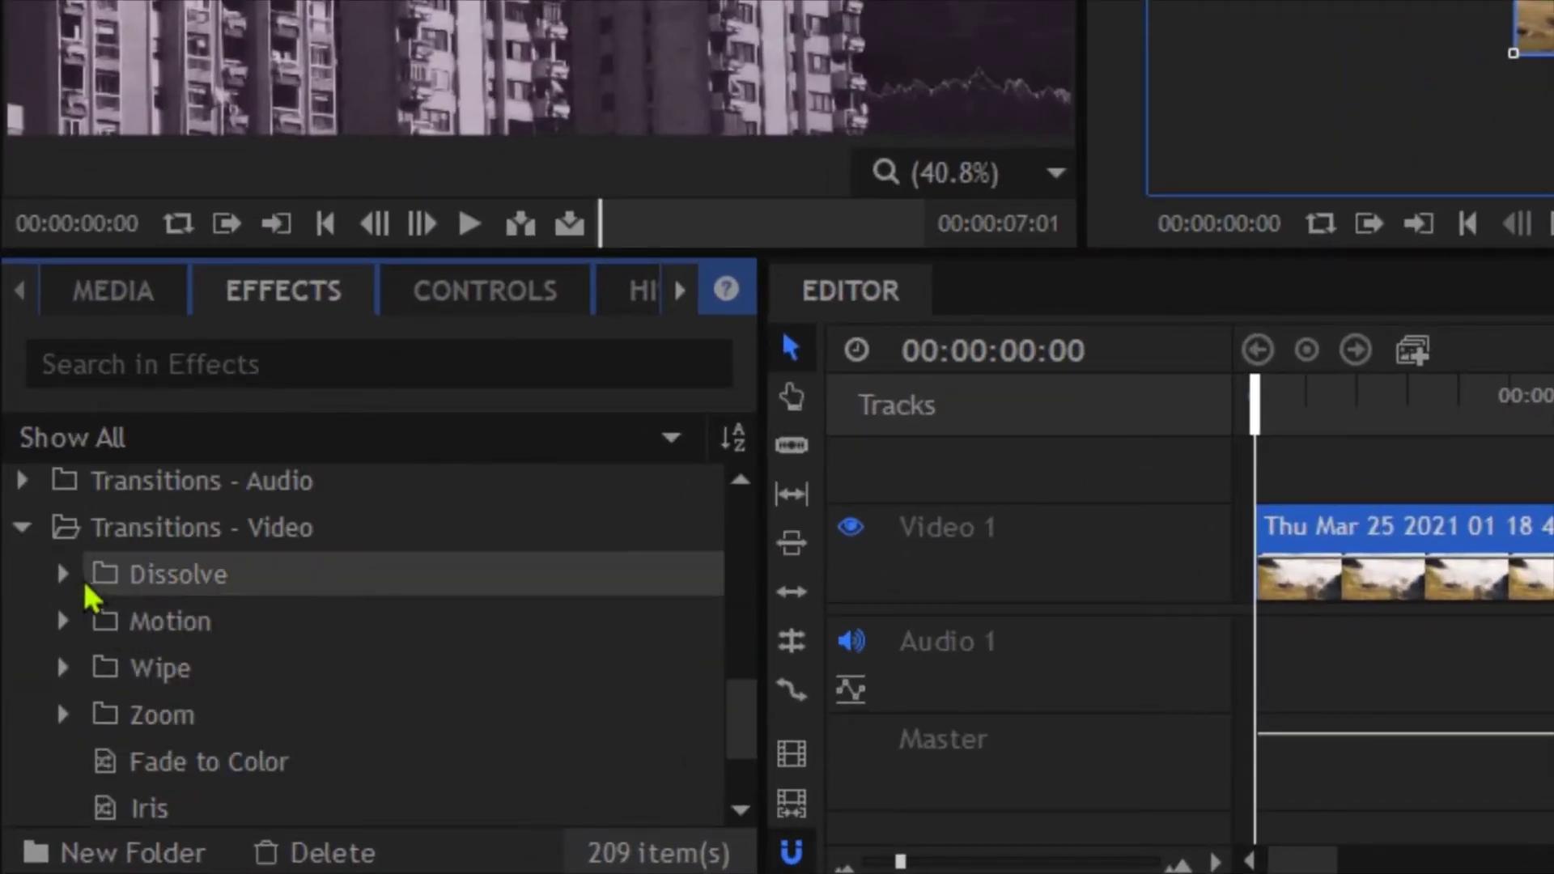
{"action": "left_click", "coordinate": [62, 574]}
{"action": "left_click_drag", "start_coordinate": [271, 668], "coordinate": [1553, 529]}
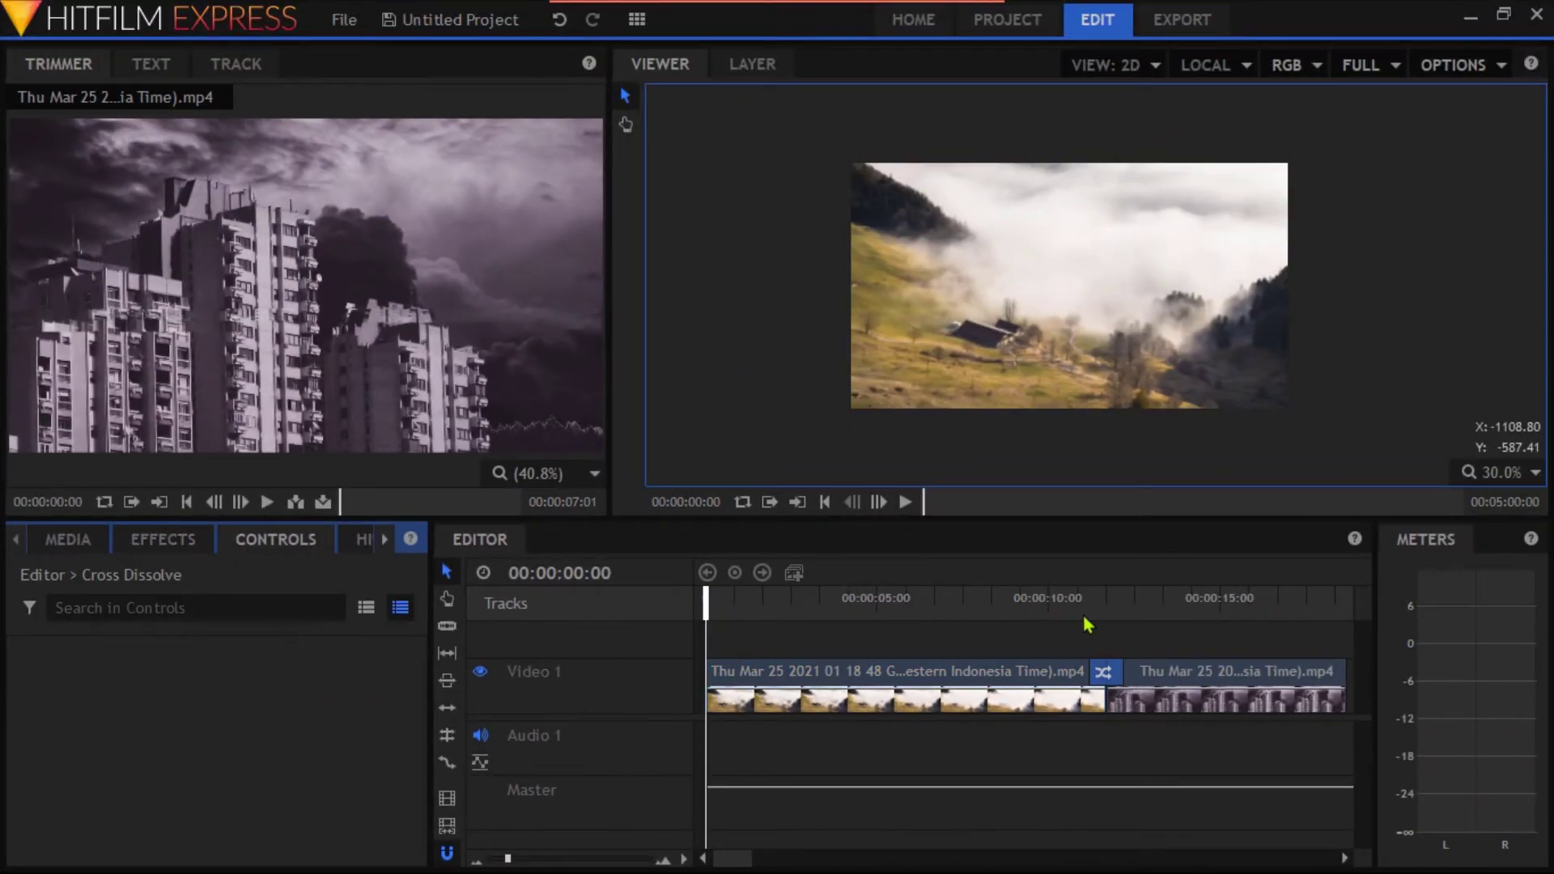
Enlarge the viewer preview to 50% and play back the opening part of the edited timeline.
{"action": "left_click", "coordinate": [1081, 606]}
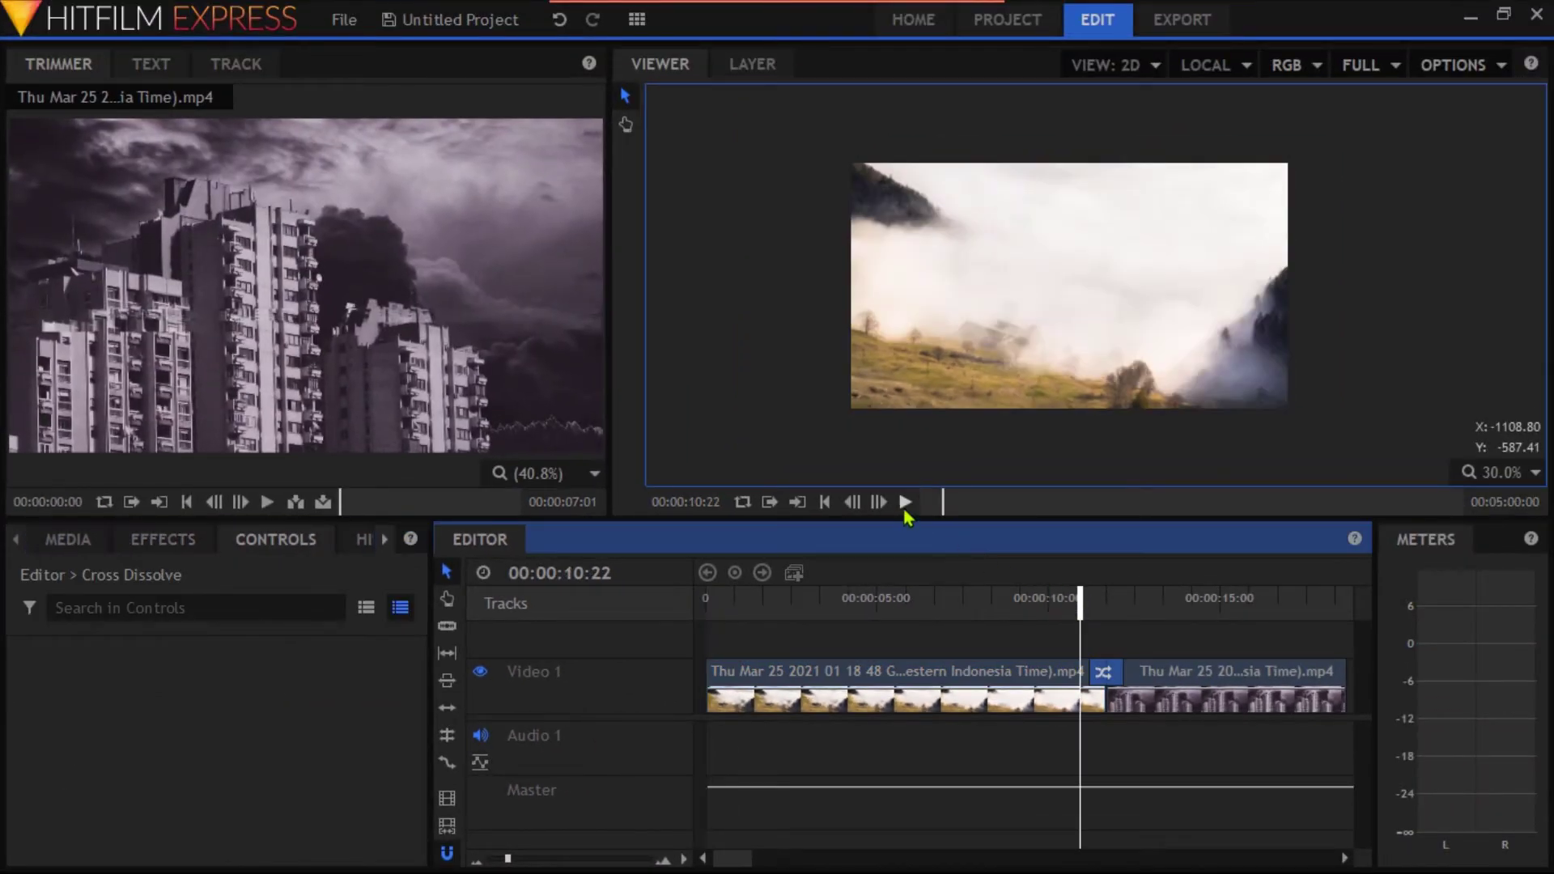
{"action": "left_click", "coordinate": [625, 124]}
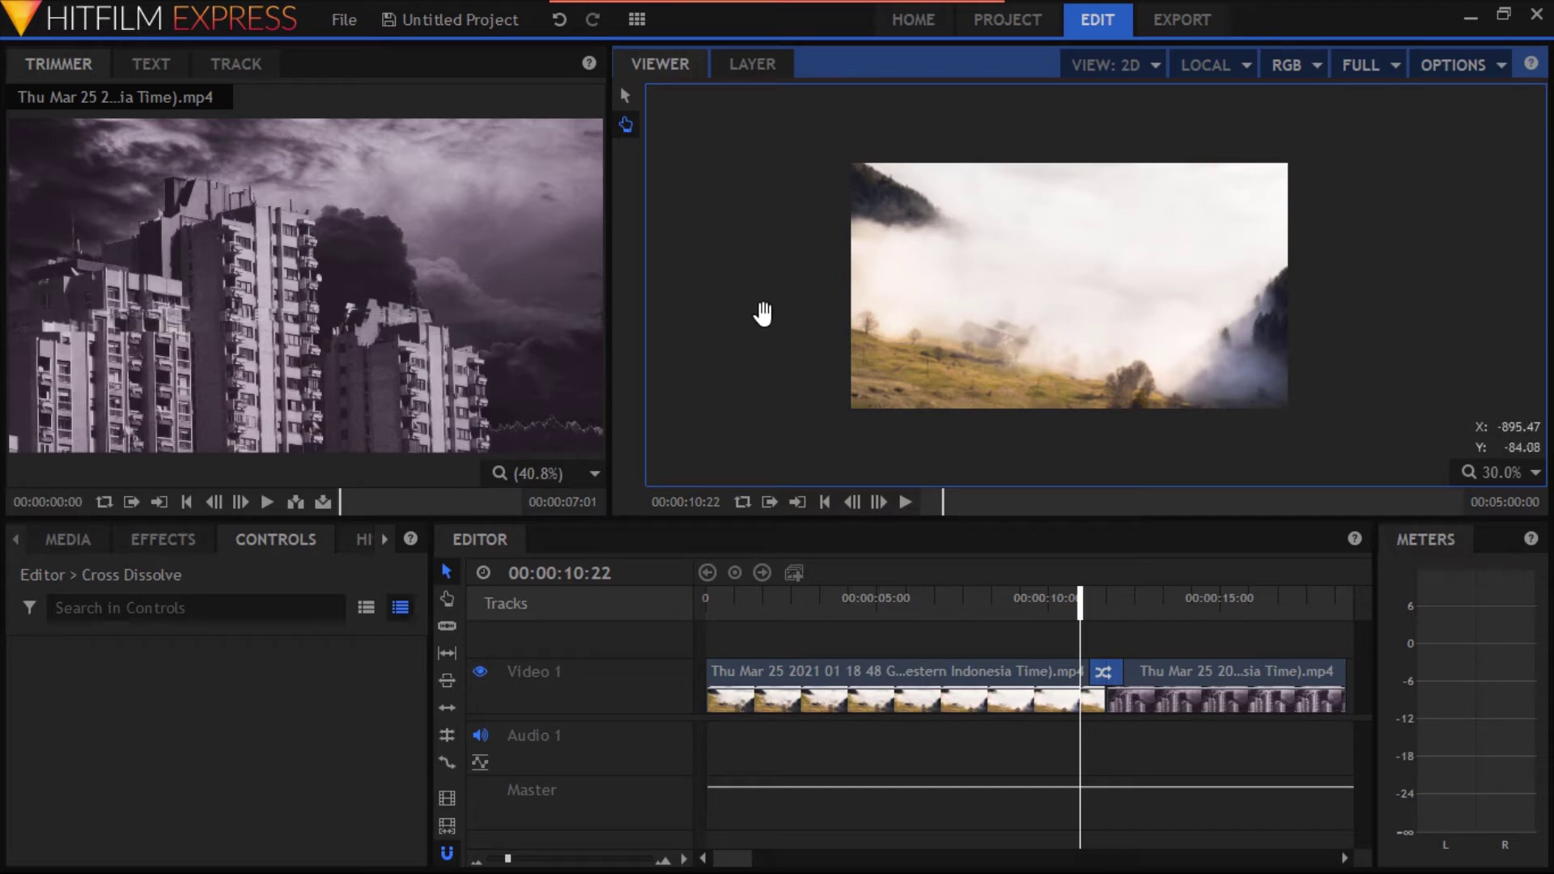
{"action": "scroll", "coordinate": [763, 314], "scroll_direction": "up", "scroll_amount": 3}
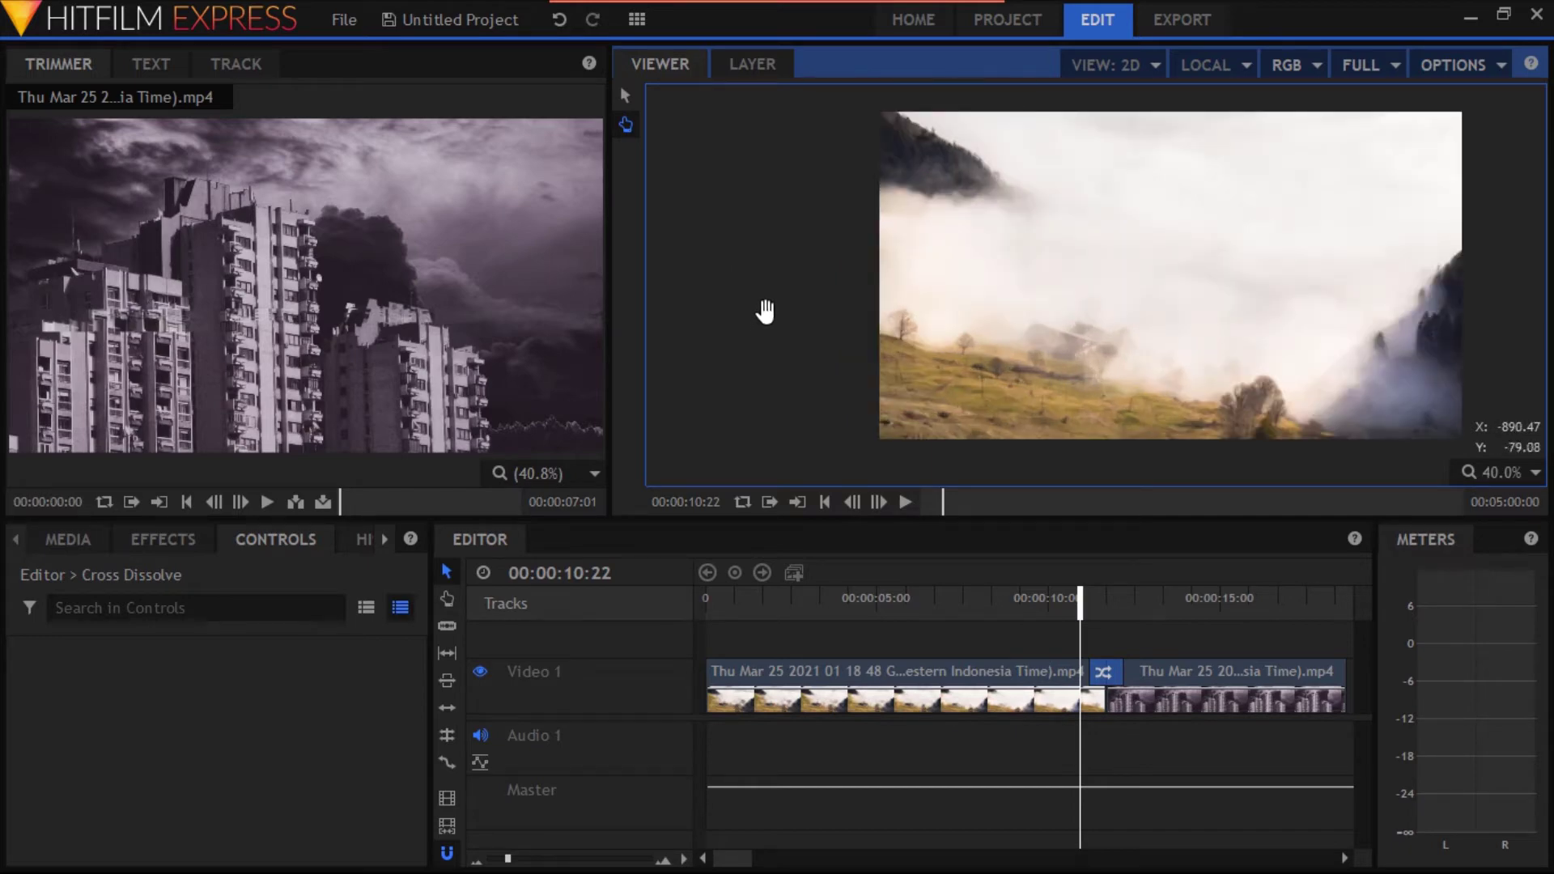
{"action": "left_click_drag", "start_coordinate": [1075, 301], "coordinate": [947, 319]}
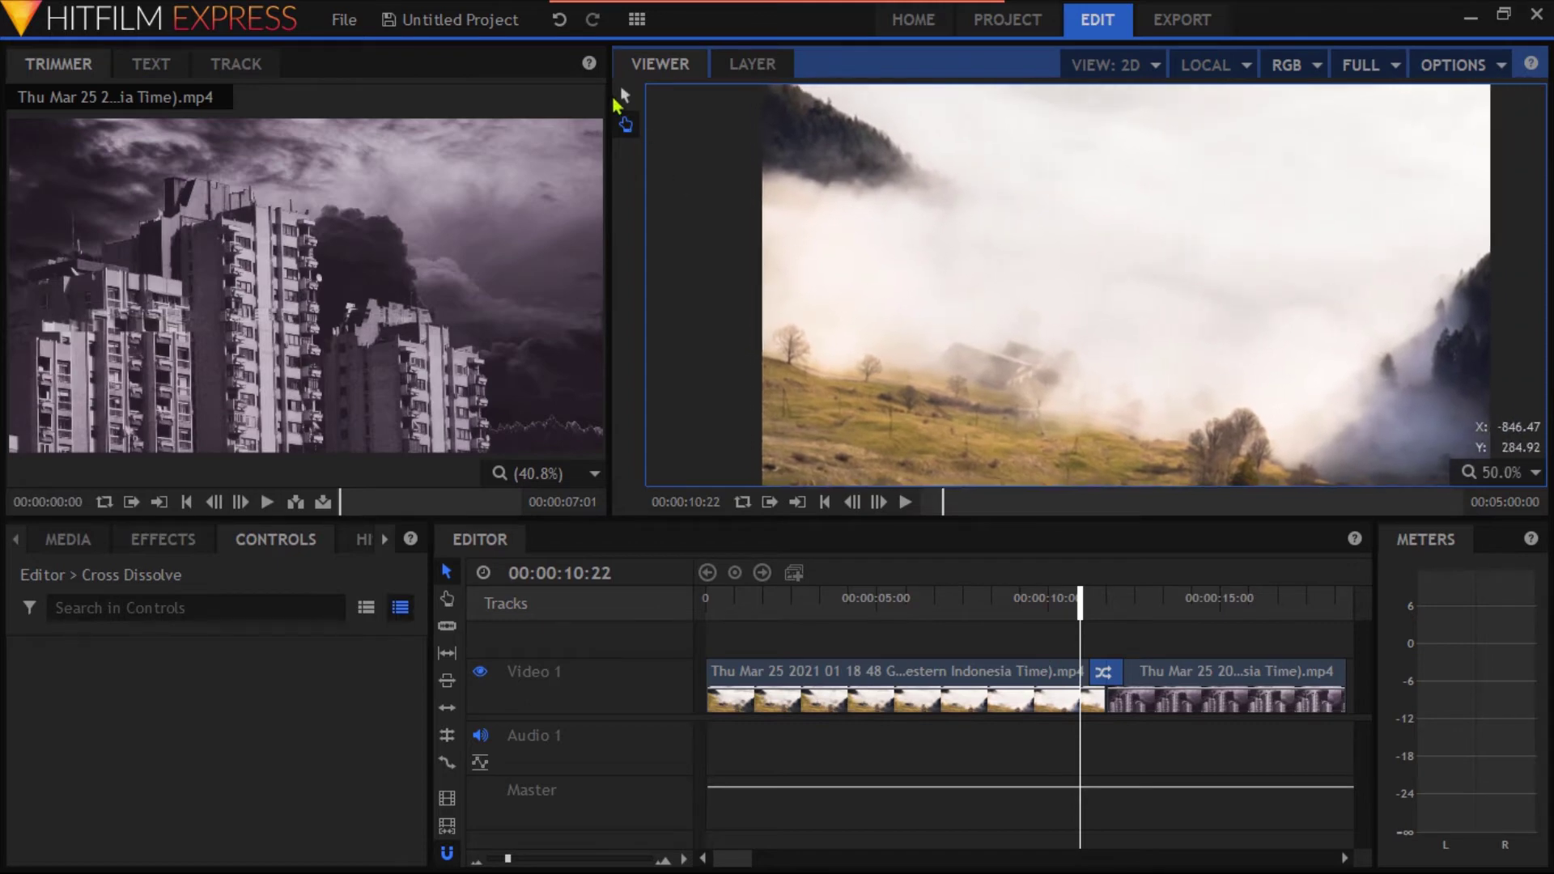
{"action": "left_click", "coordinate": [624, 96]}
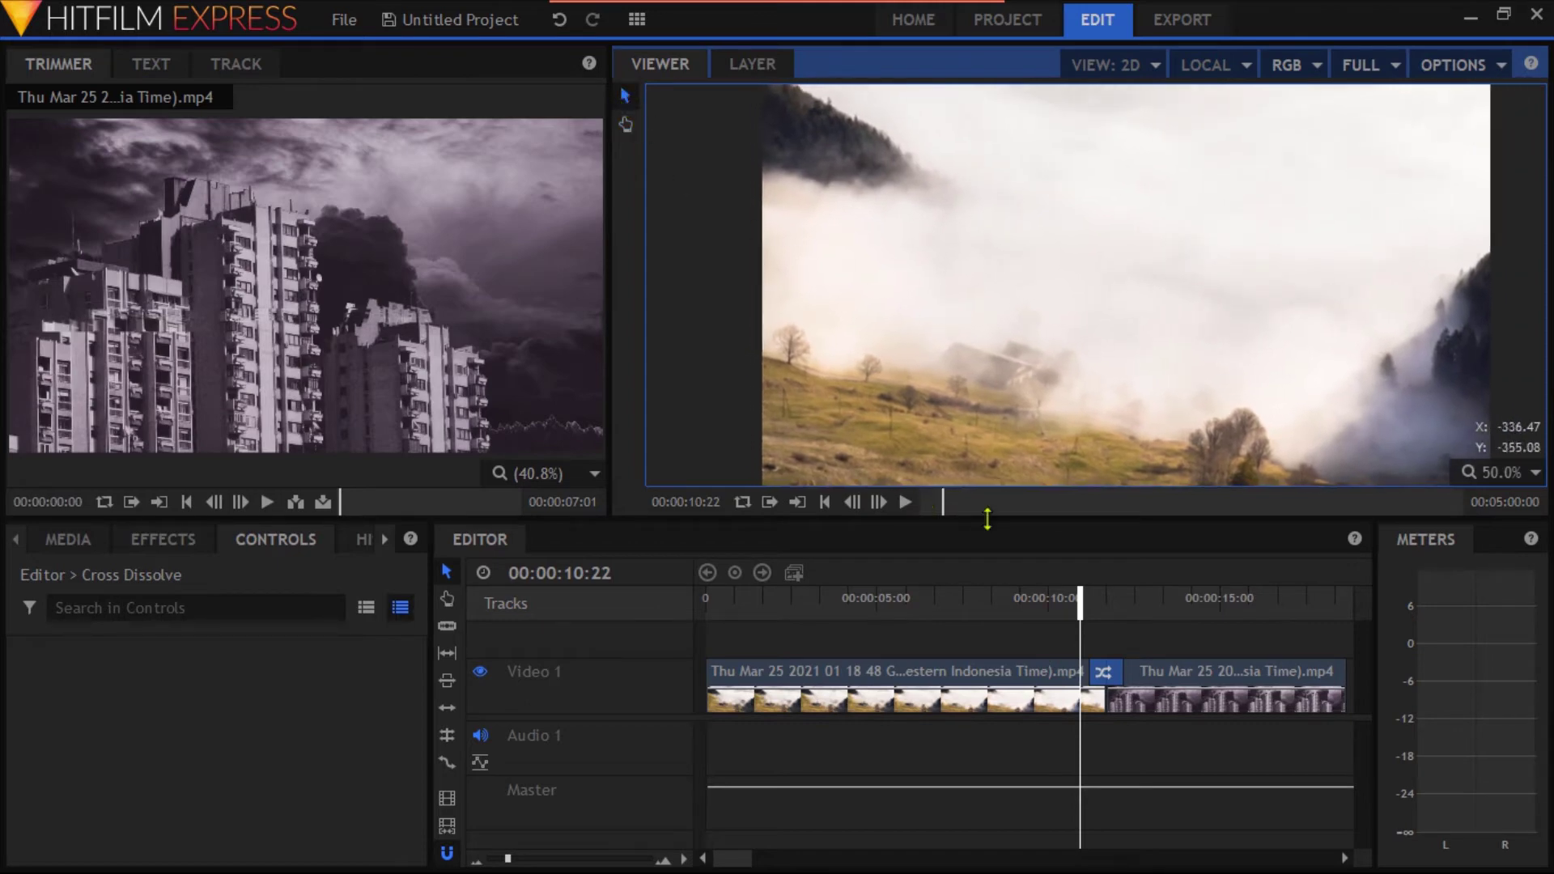
{"action": "left_click", "coordinate": [905, 502]}
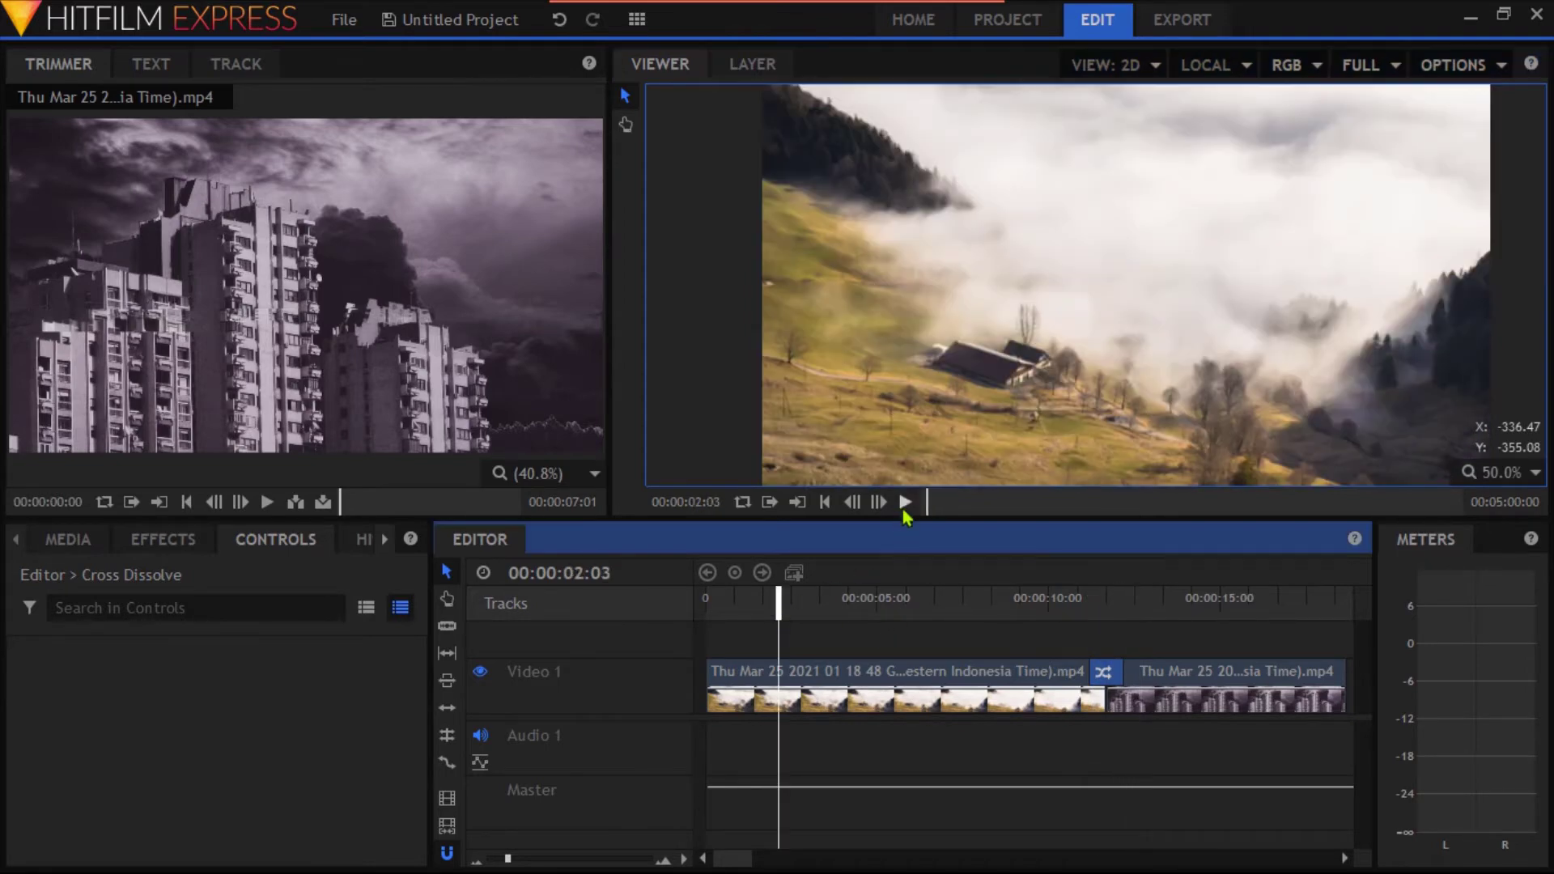
{"action": "left_click", "coordinate": [905, 503]}
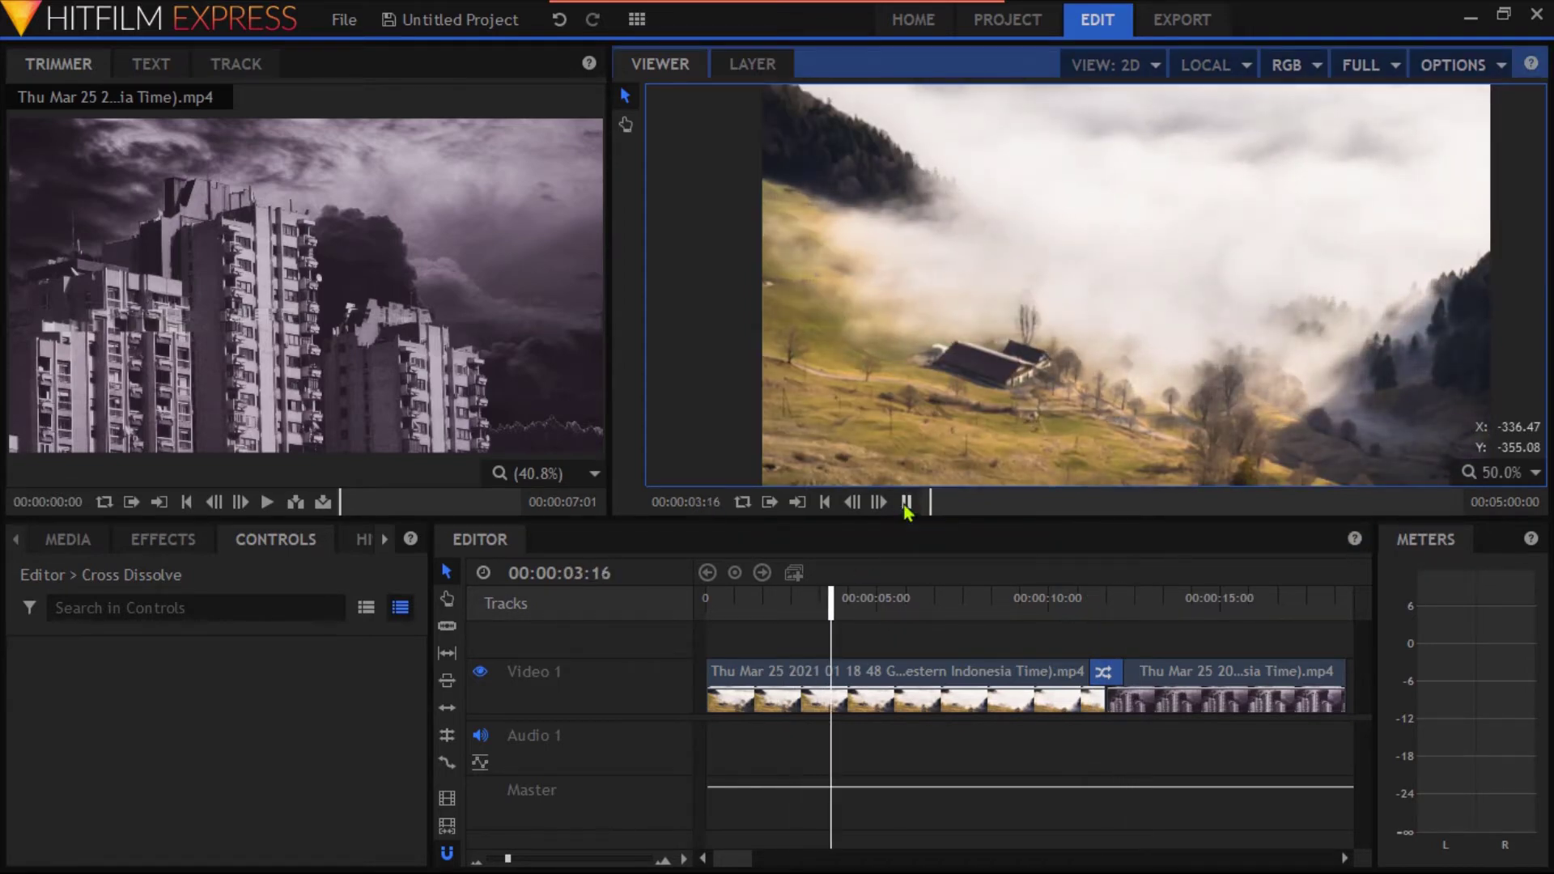
{"action": "left_click", "coordinate": [905, 503]}
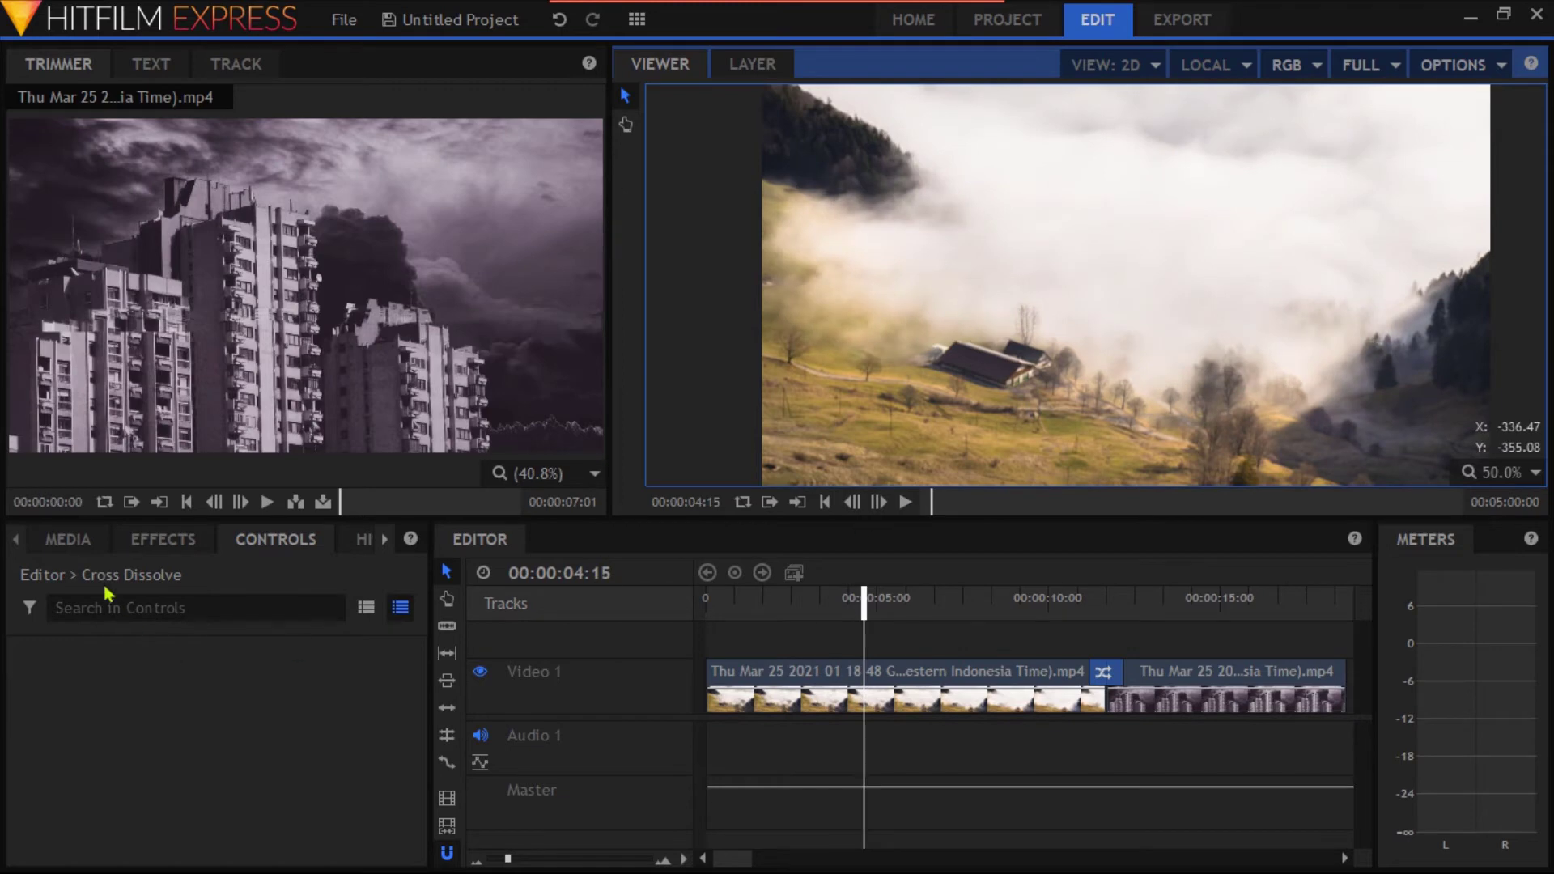
Place the voice-over MP3 on the Audio 1 track near the start of the timeline.
{"action": "left_click", "coordinate": [67, 539]}
{"action": "scroll", "coordinate": [228, 720], "scroll_direction": "up", "scroll_amount": 1}
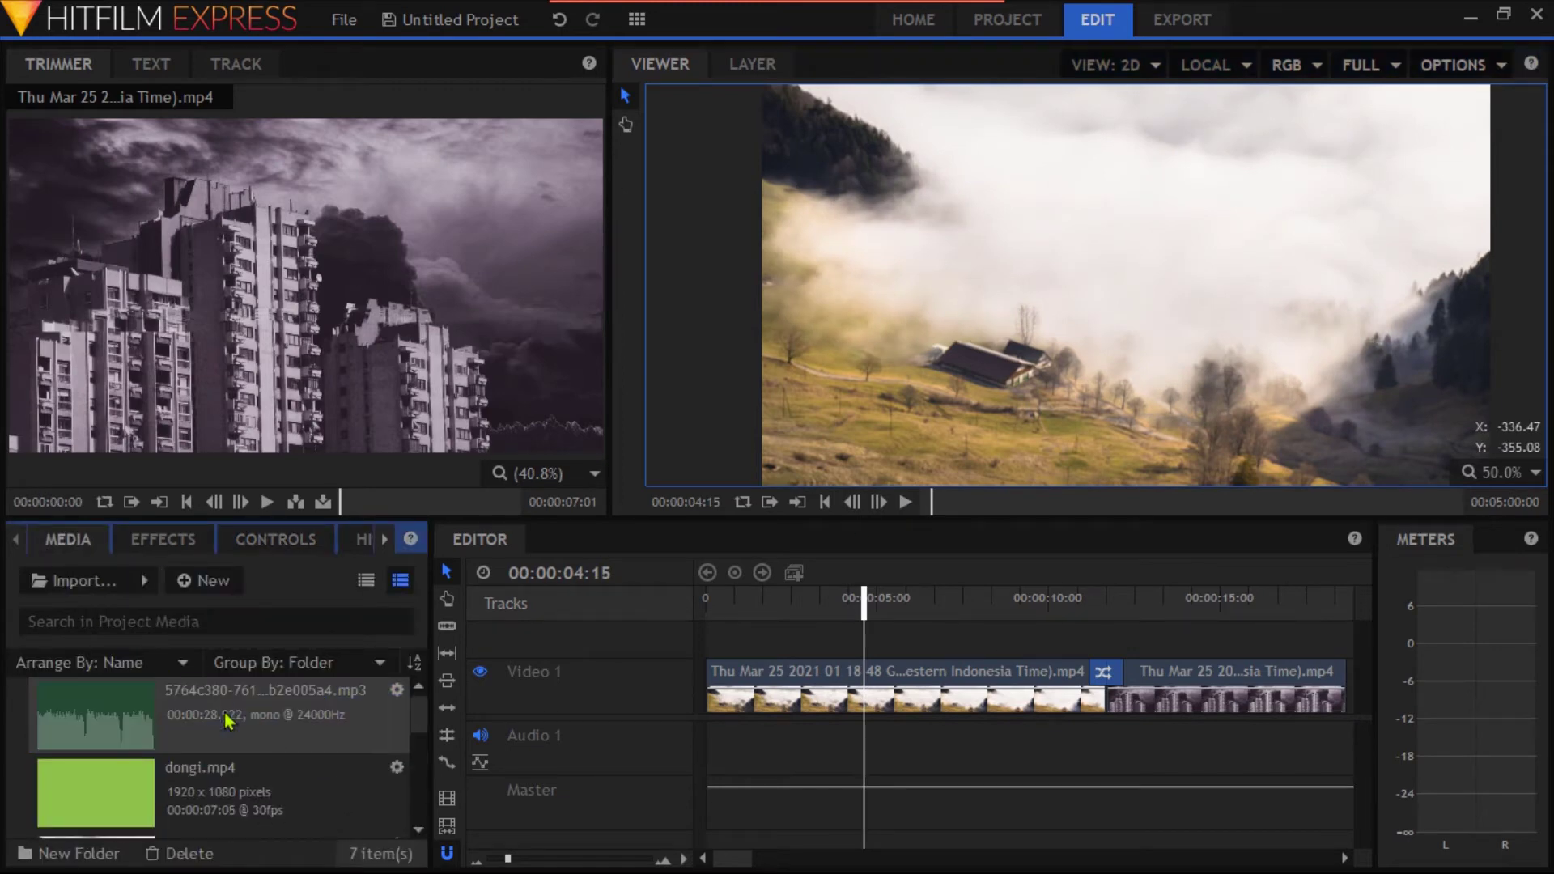
{"action": "left_click", "coordinate": [113, 720]}
{"action": "left_click_drag", "start_coordinate": [105, 718], "coordinate": [730, 762]}
Play the timeline from the start through the cross dissolve to check picture and voice-over, then return the playhead to the beginning.
{"action": "left_click_drag", "start_coordinate": [724, 598], "coordinate": [663, 614]}
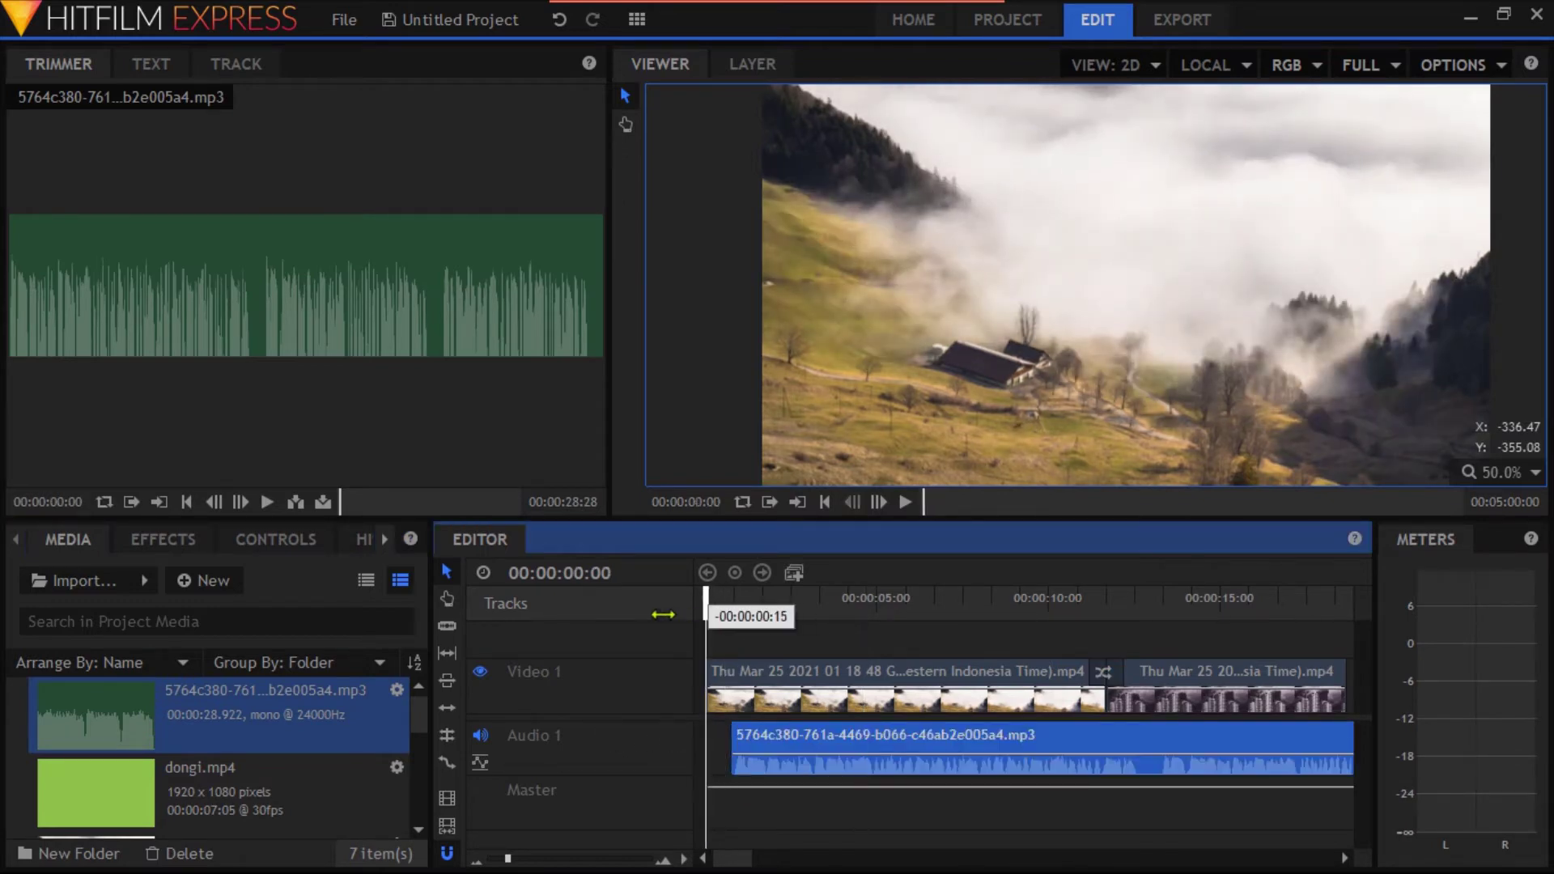
{"action": "left_click", "coordinate": [907, 503]}
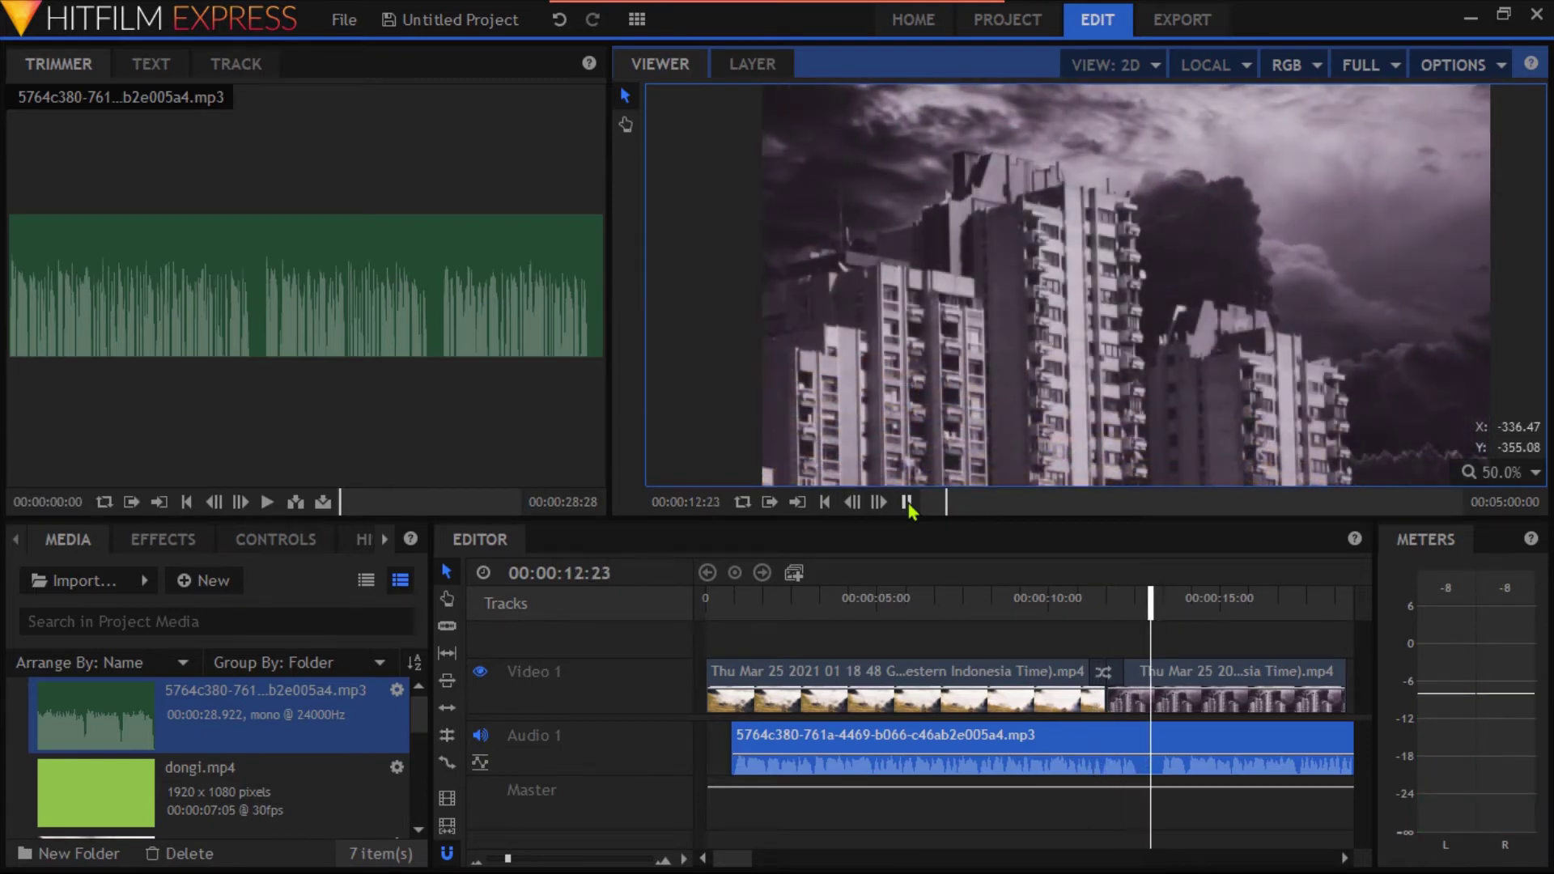
{"action": "left_click", "coordinate": [906, 502]}
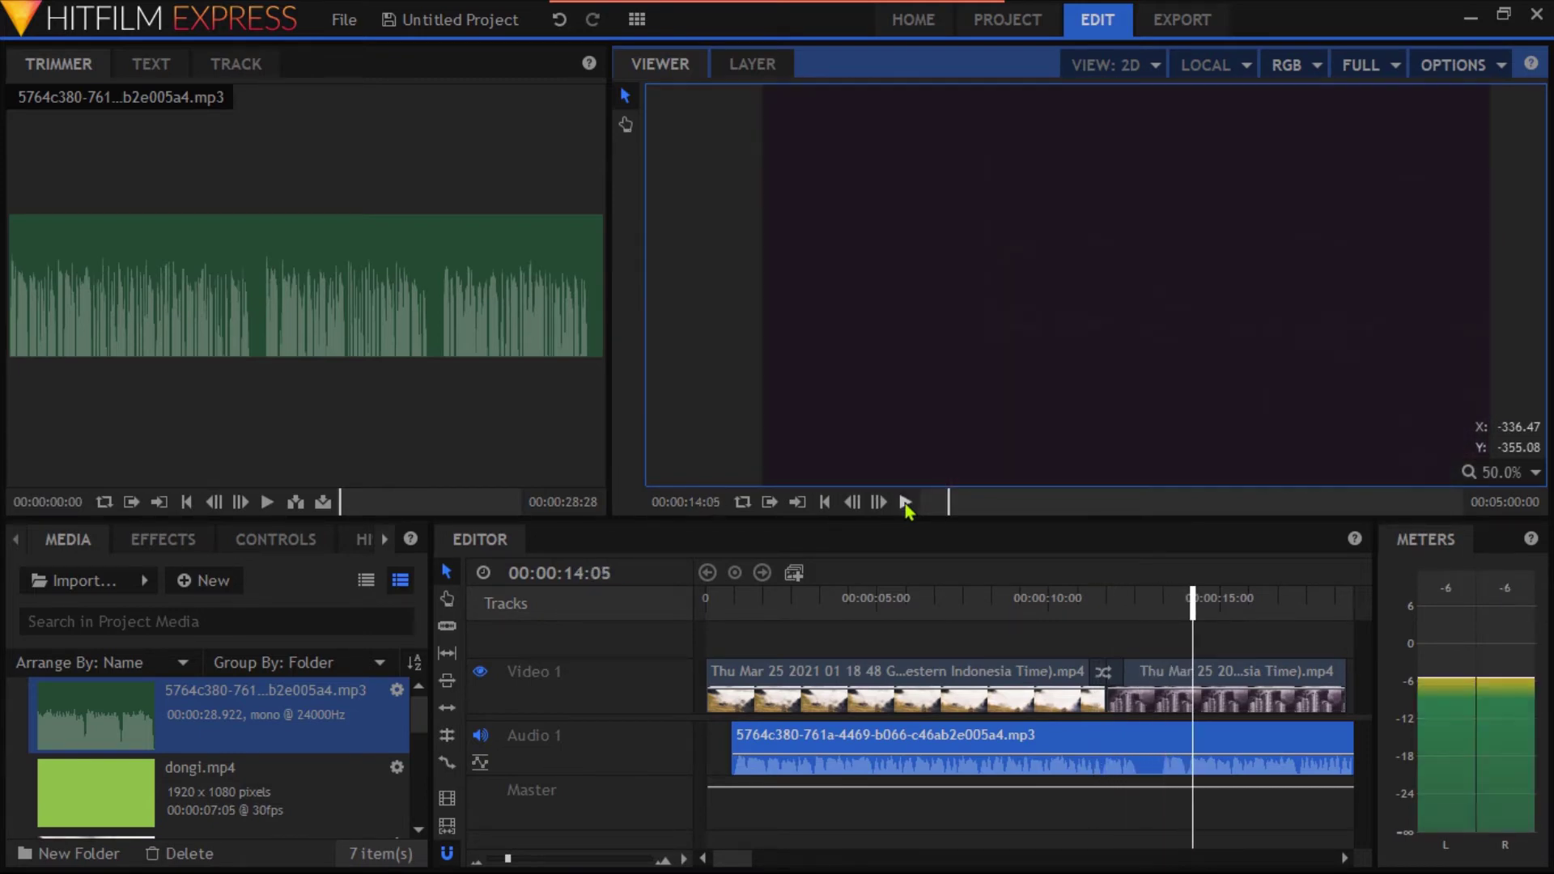
{"action": "left_click", "coordinate": [903, 600]}
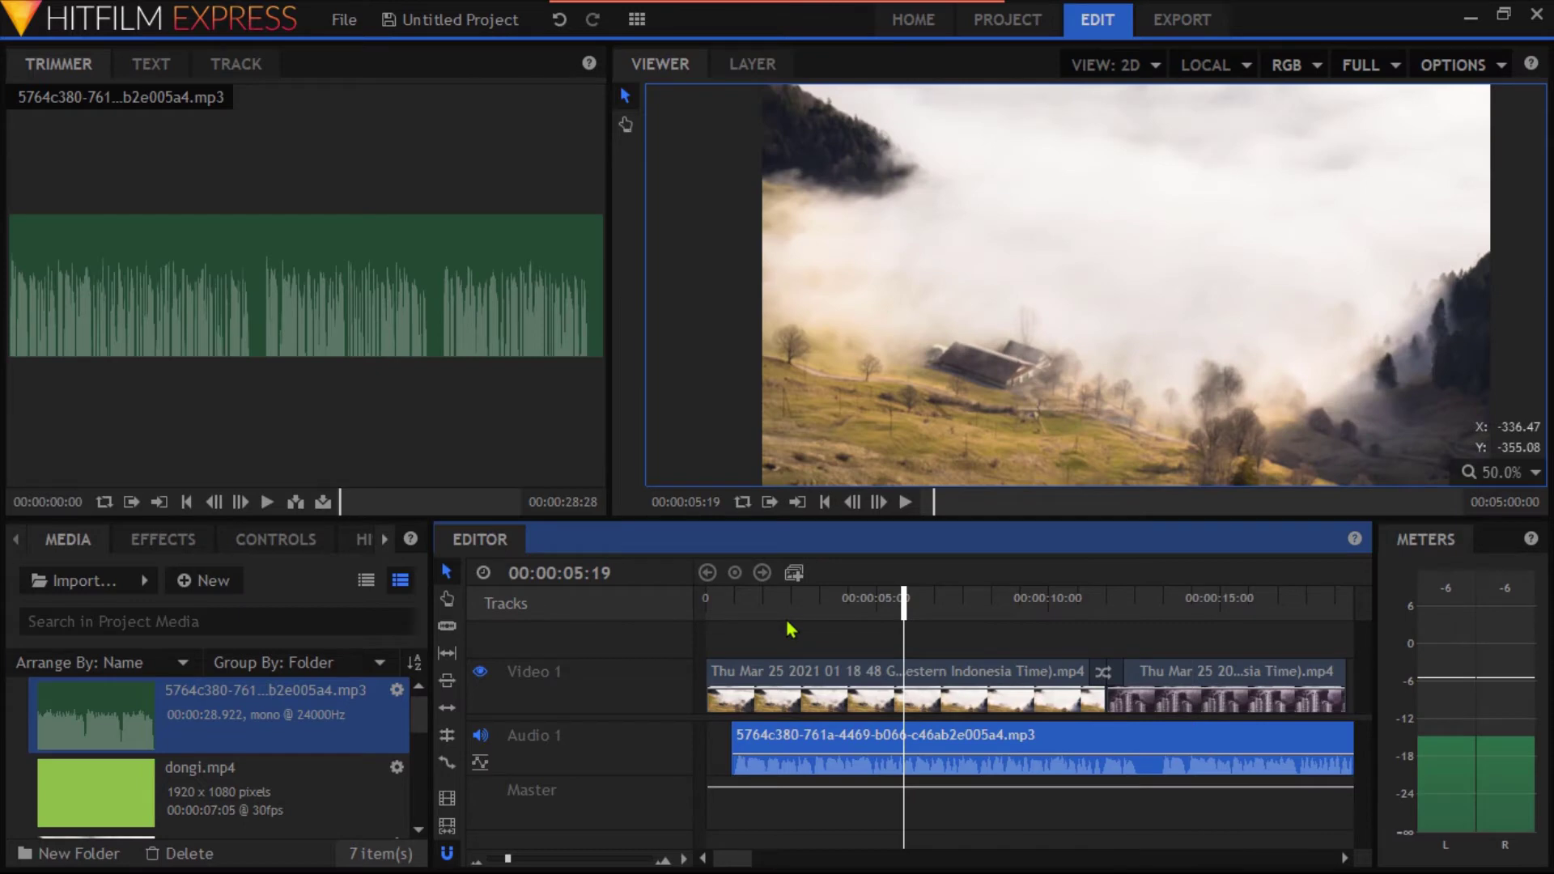
{"action": "left_click", "coordinate": [740, 610]}
{"action": "left_click_drag", "start_coordinate": [739, 610], "coordinate": [705, 609]}
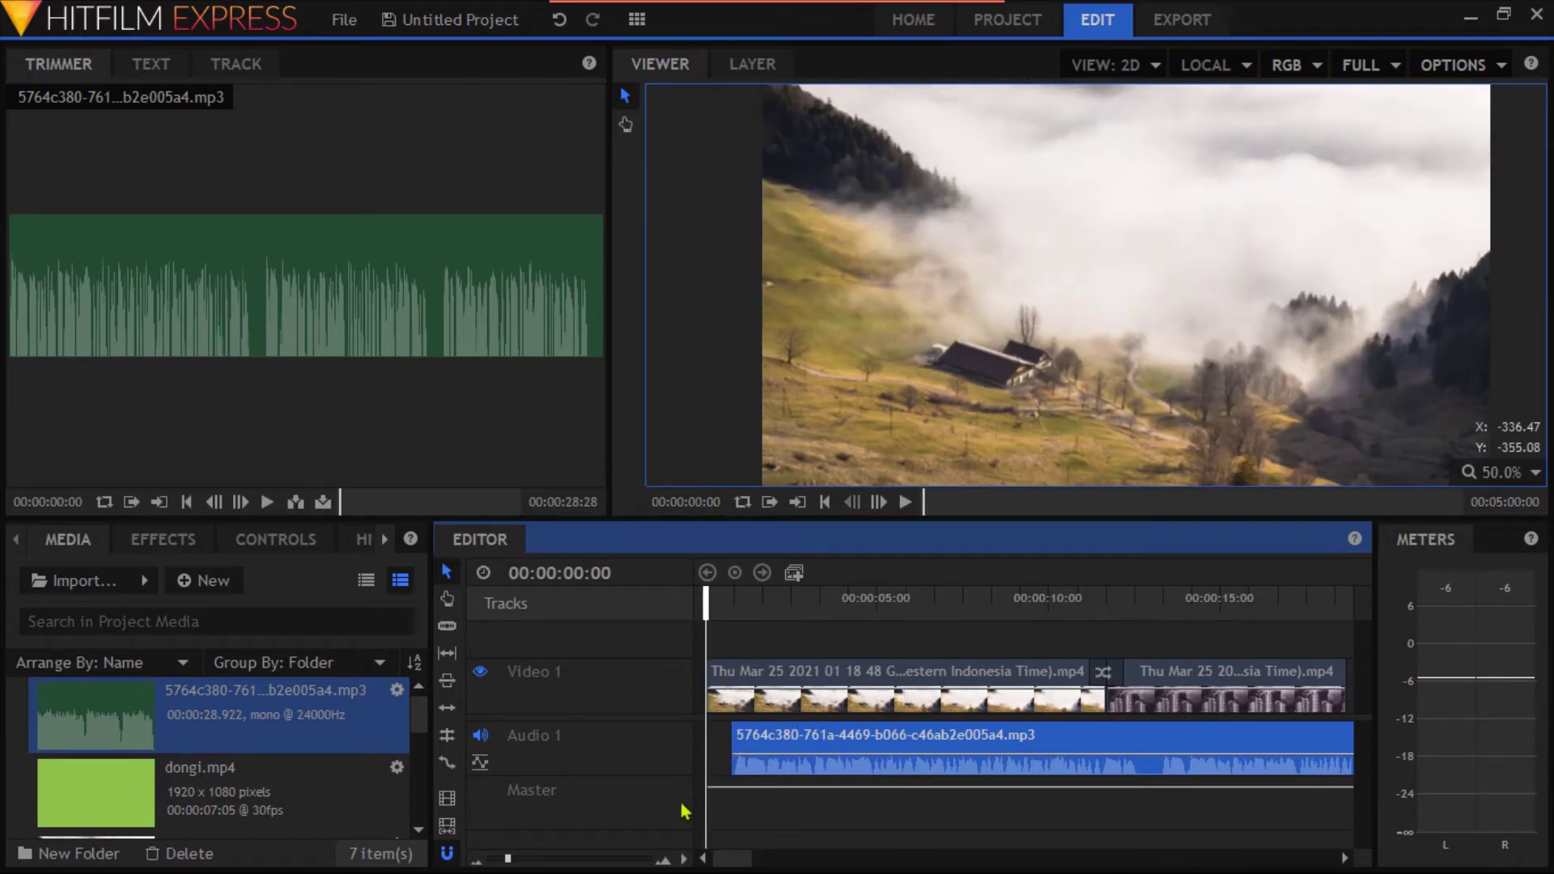
Insert a second audio track below Audio 1 and a second video track above Video 1.
{"action": "right_click", "coordinate": [571, 809]}
{"action": "left_click", "coordinate": [624, 725]}
{"action": "left_click", "coordinate": [595, 793]}
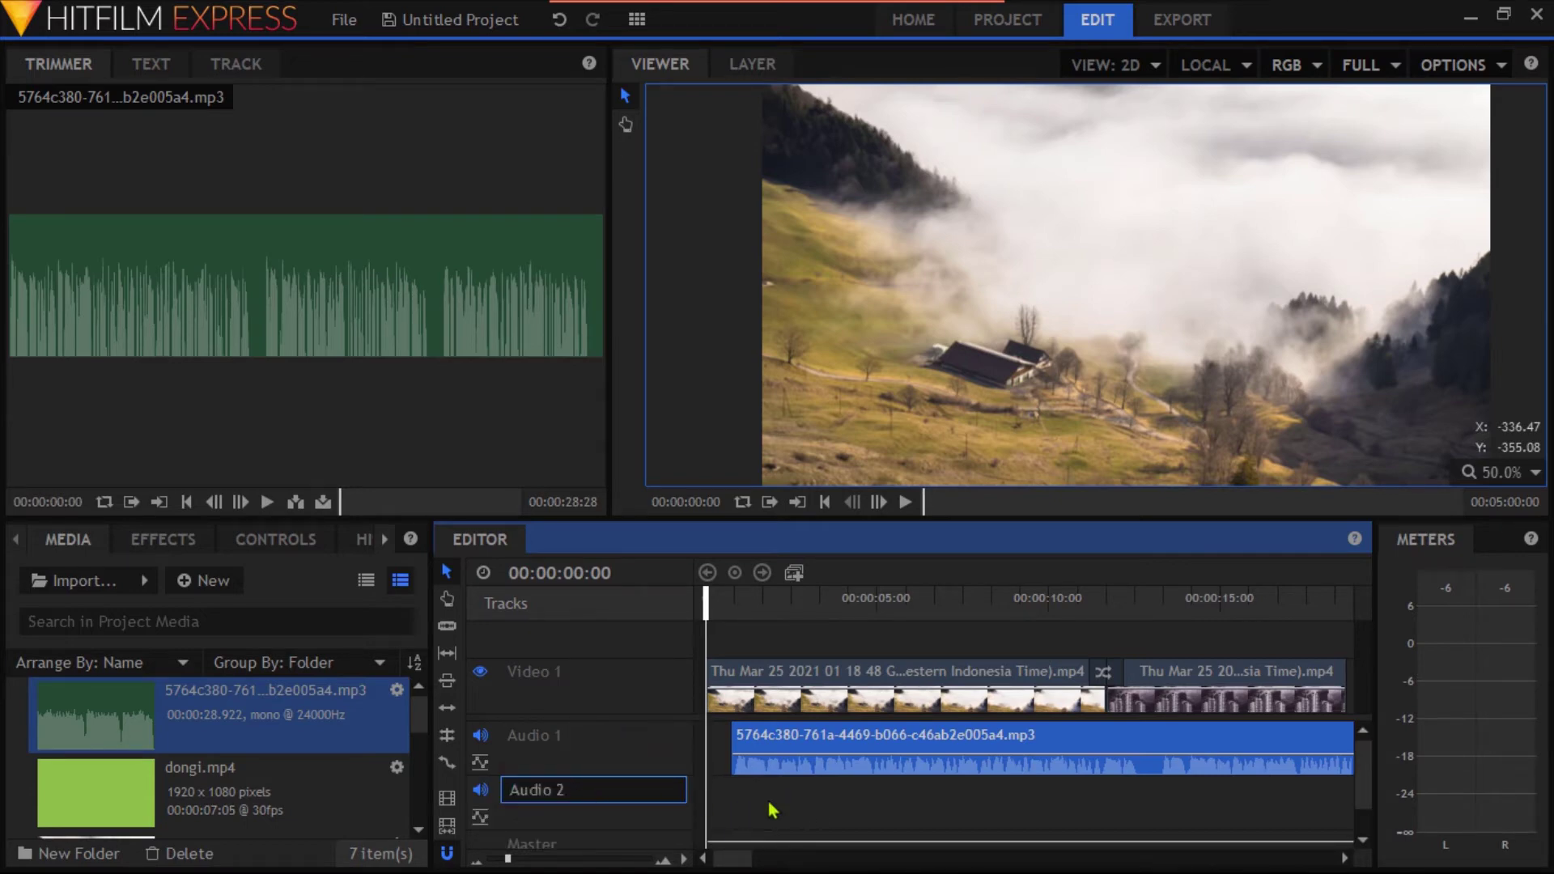
{"action": "right_click", "coordinate": [583, 642]}
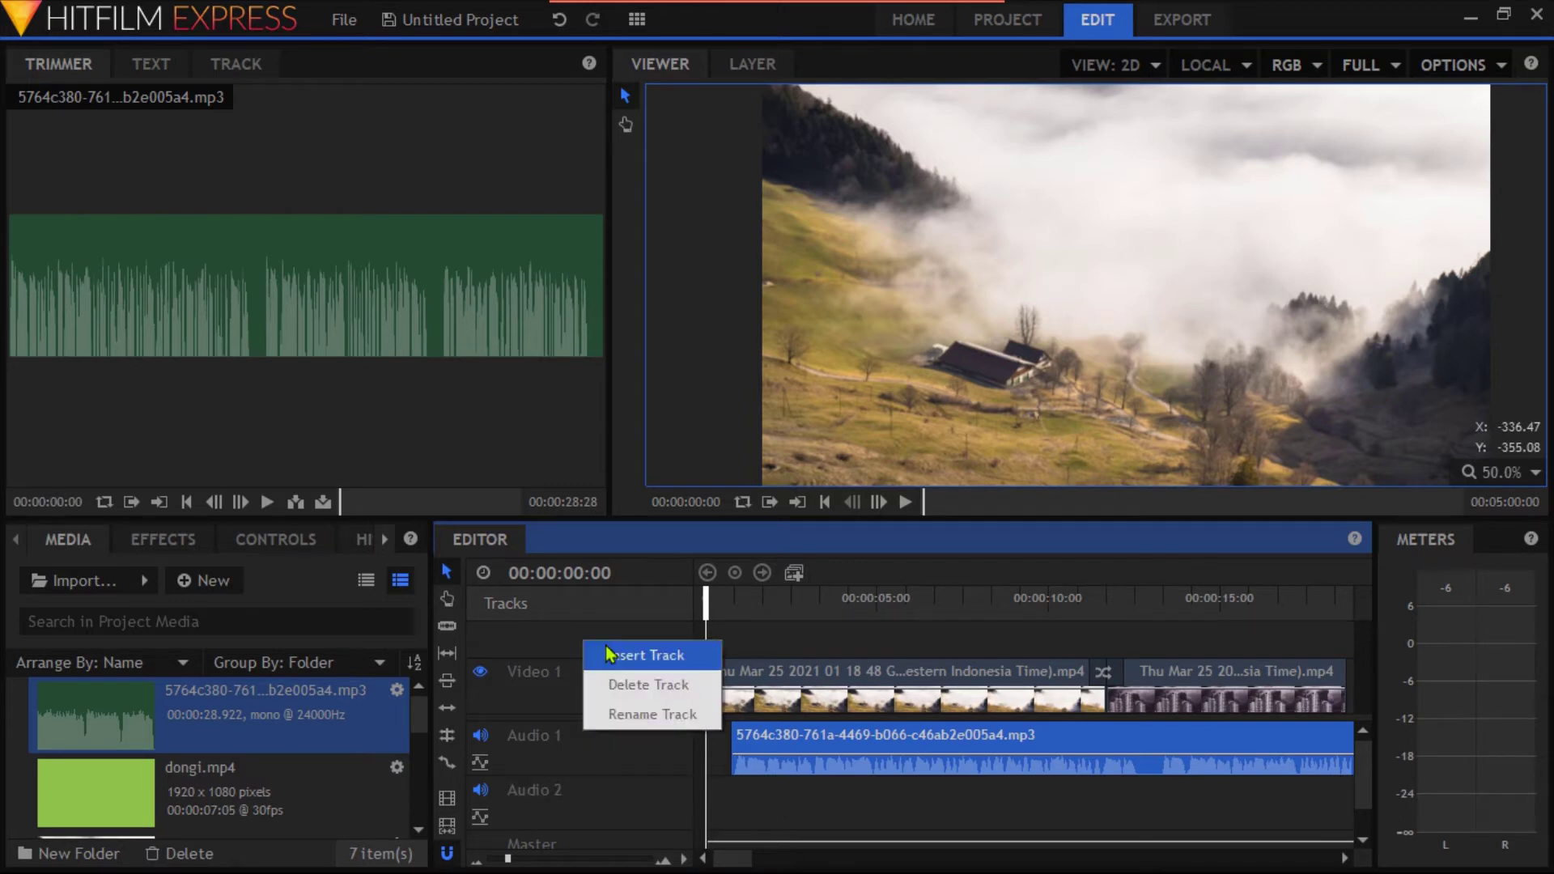
{"action": "left_click", "coordinate": [610, 653]}
{"action": "left_click", "coordinate": [610, 670]}
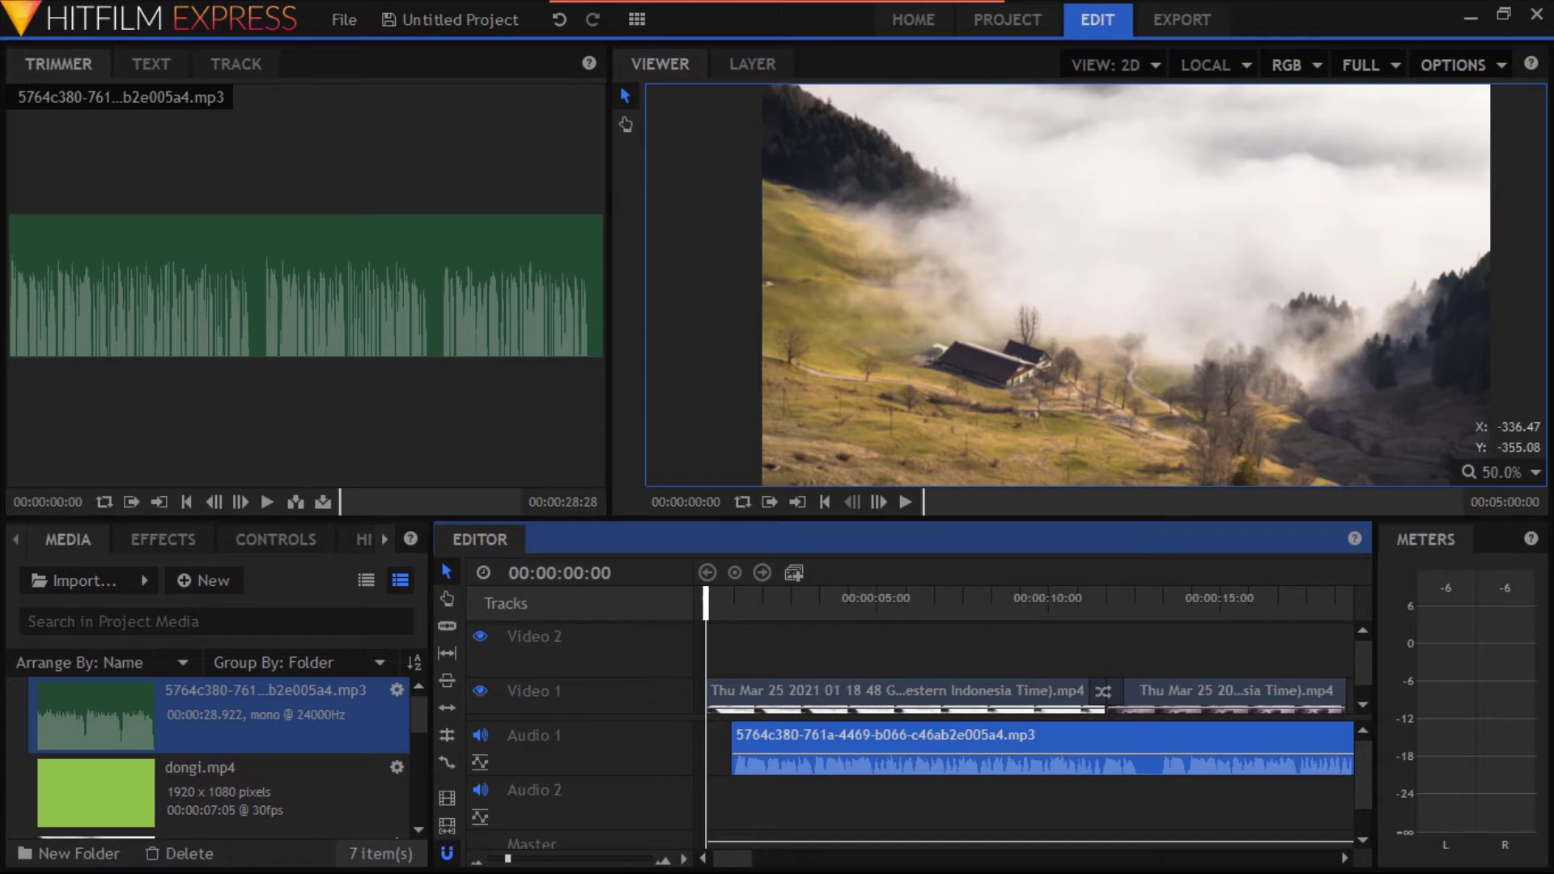
{"action": "key", "text": "super"}
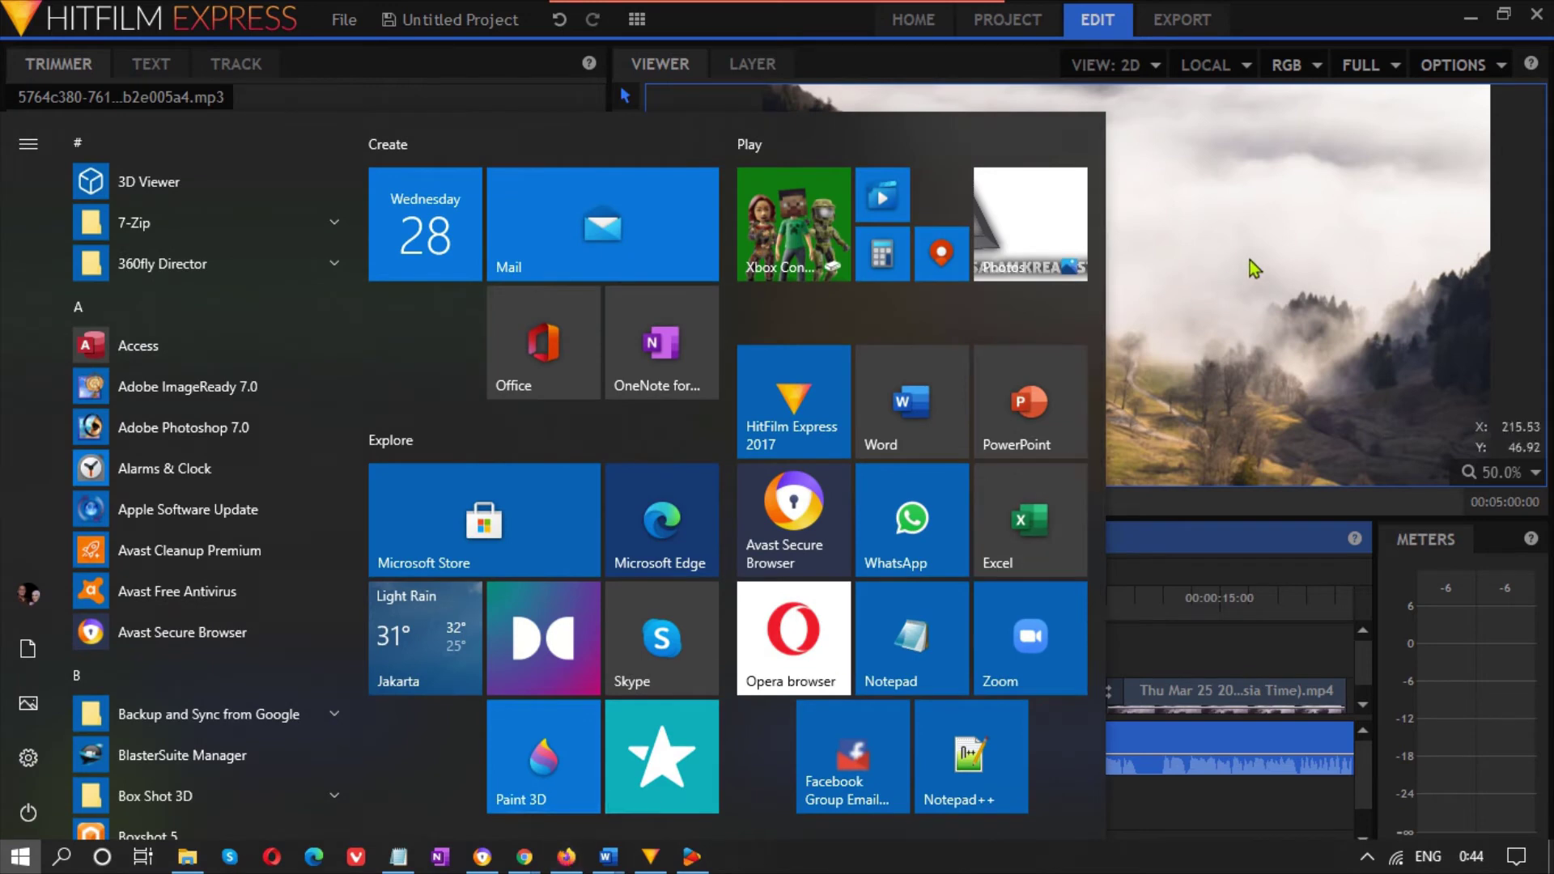
{"action": "left_click", "coordinate": [1249, 260]}
{"action": "left_click", "coordinate": [829, 353]}
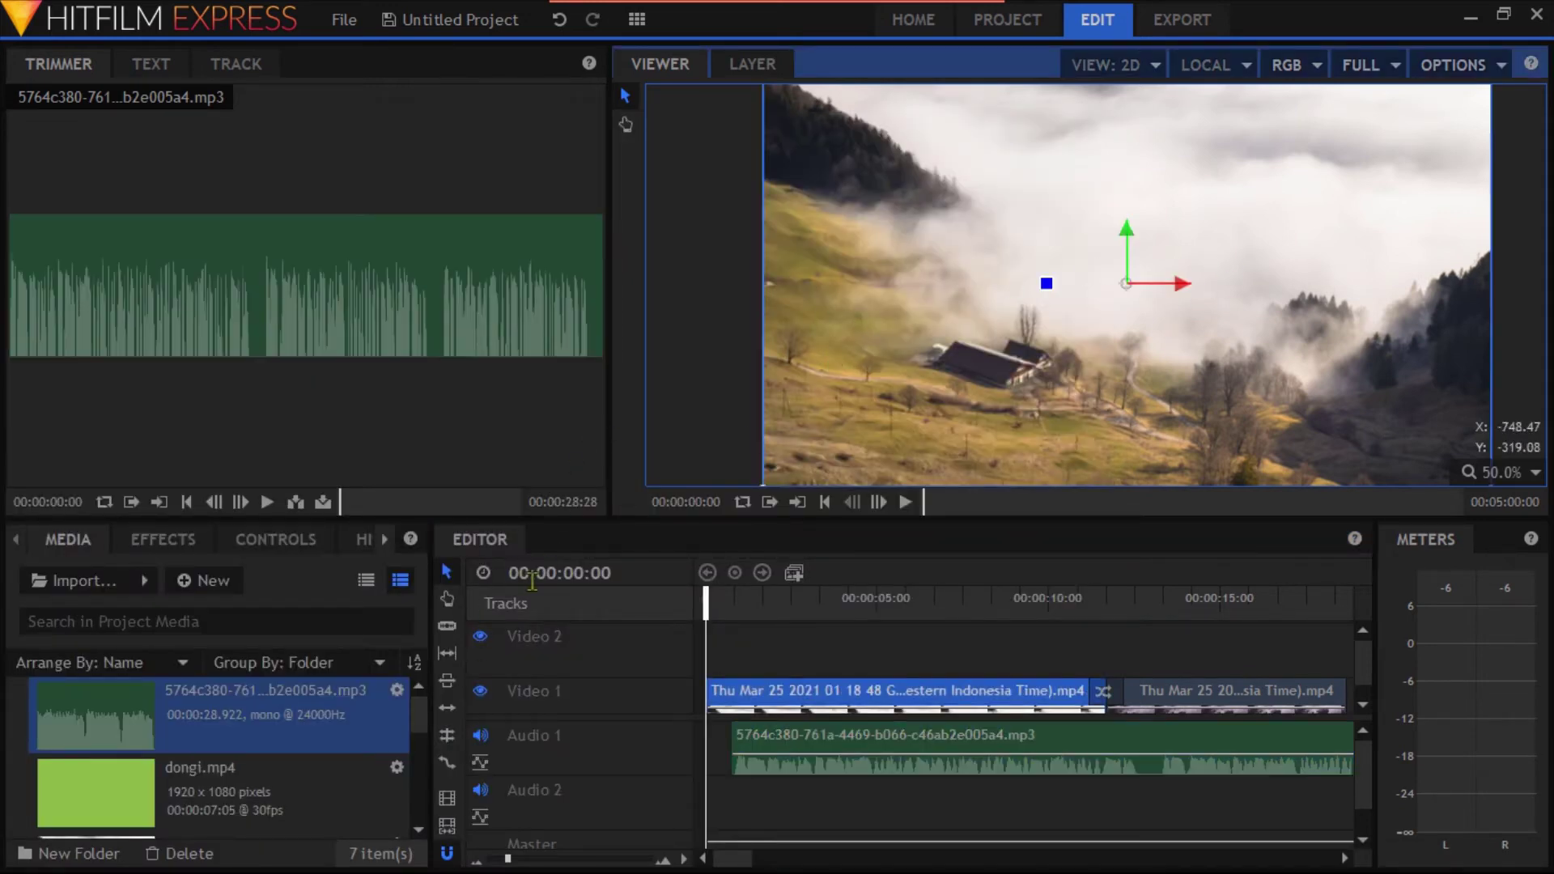
Place dongi.mp4 from the project media at the start of the Video 2 track, above the first clip.
{"action": "scroll", "coordinate": [334, 755], "scroll_direction": "down", "scroll_amount": 3}
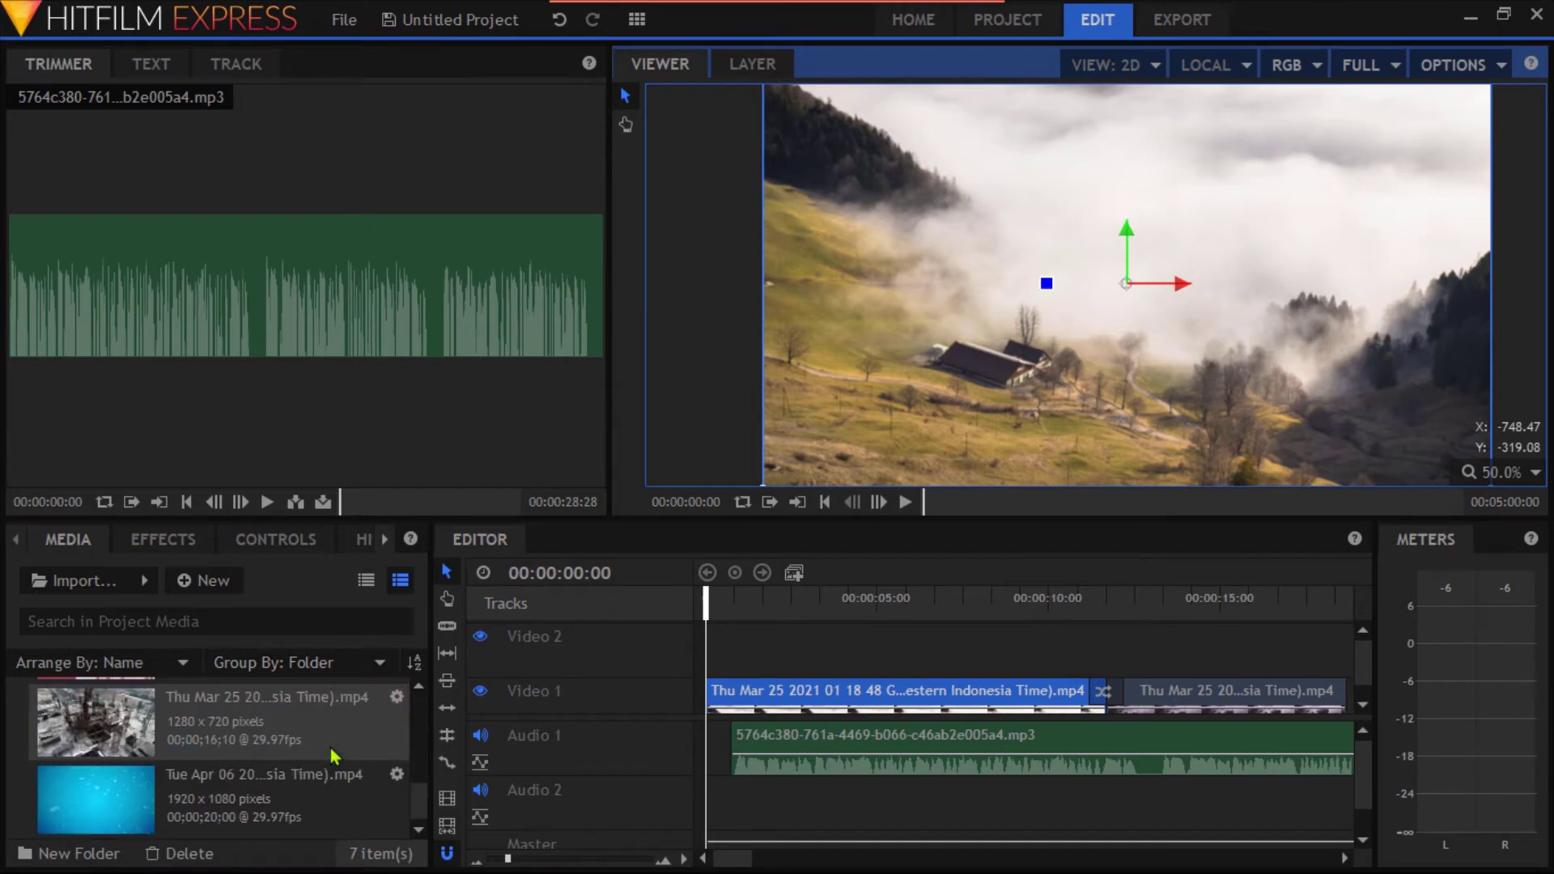
{"action": "scroll", "coordinate": [334, 755], "scroll_direction": "up", "scroll_amount": 3}
{"action": "scroll", "coordinate": [334, 743], "scroll_direction": "down", "scroll_amount": 3}
{"action": "scroll", "coordinate": [334, 742], "scroll_direction": "up", "scroll_amount": 3}
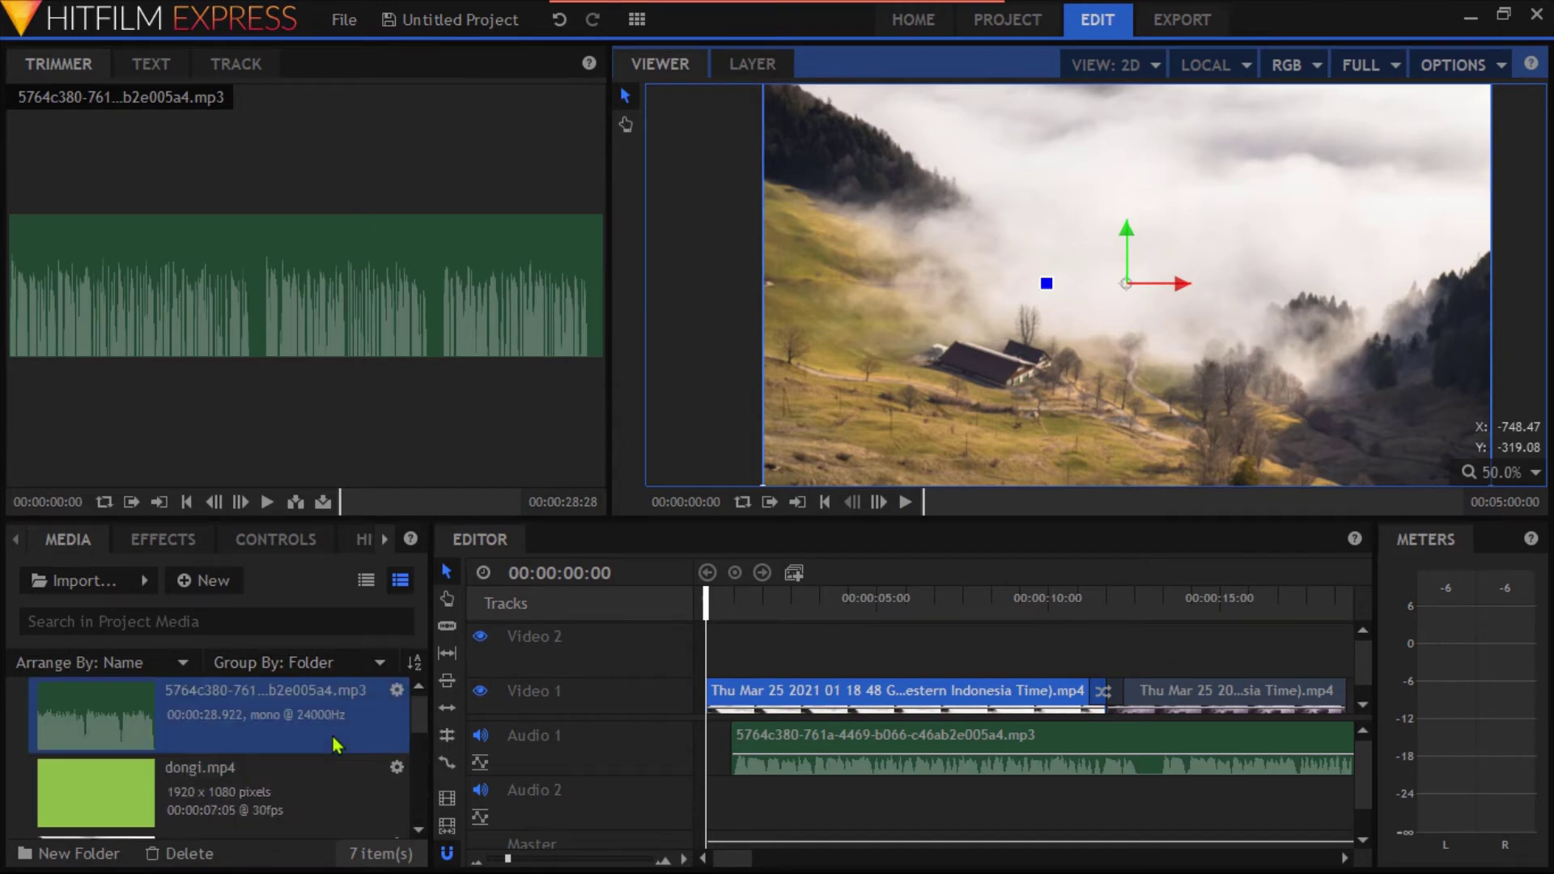
{"action": "scroll", "coordinate": [820, 647], "scroll_direction": "down", "scroll_amount": 1}
{"action": "scroll", "coordinate": [809, 652], "scroll_direction": "up", "scroll_amount": 1}
{"action": "scroll", "coordinate": [177, 785], "scroll_direction": "down", "scroll_amount": 3}
{"action": "scroll", "coordinate": [177, 785], "scroll_direction": "up", "scroll_amount": 3}
{"action": "left_click", "coordinate": [112, 787]}
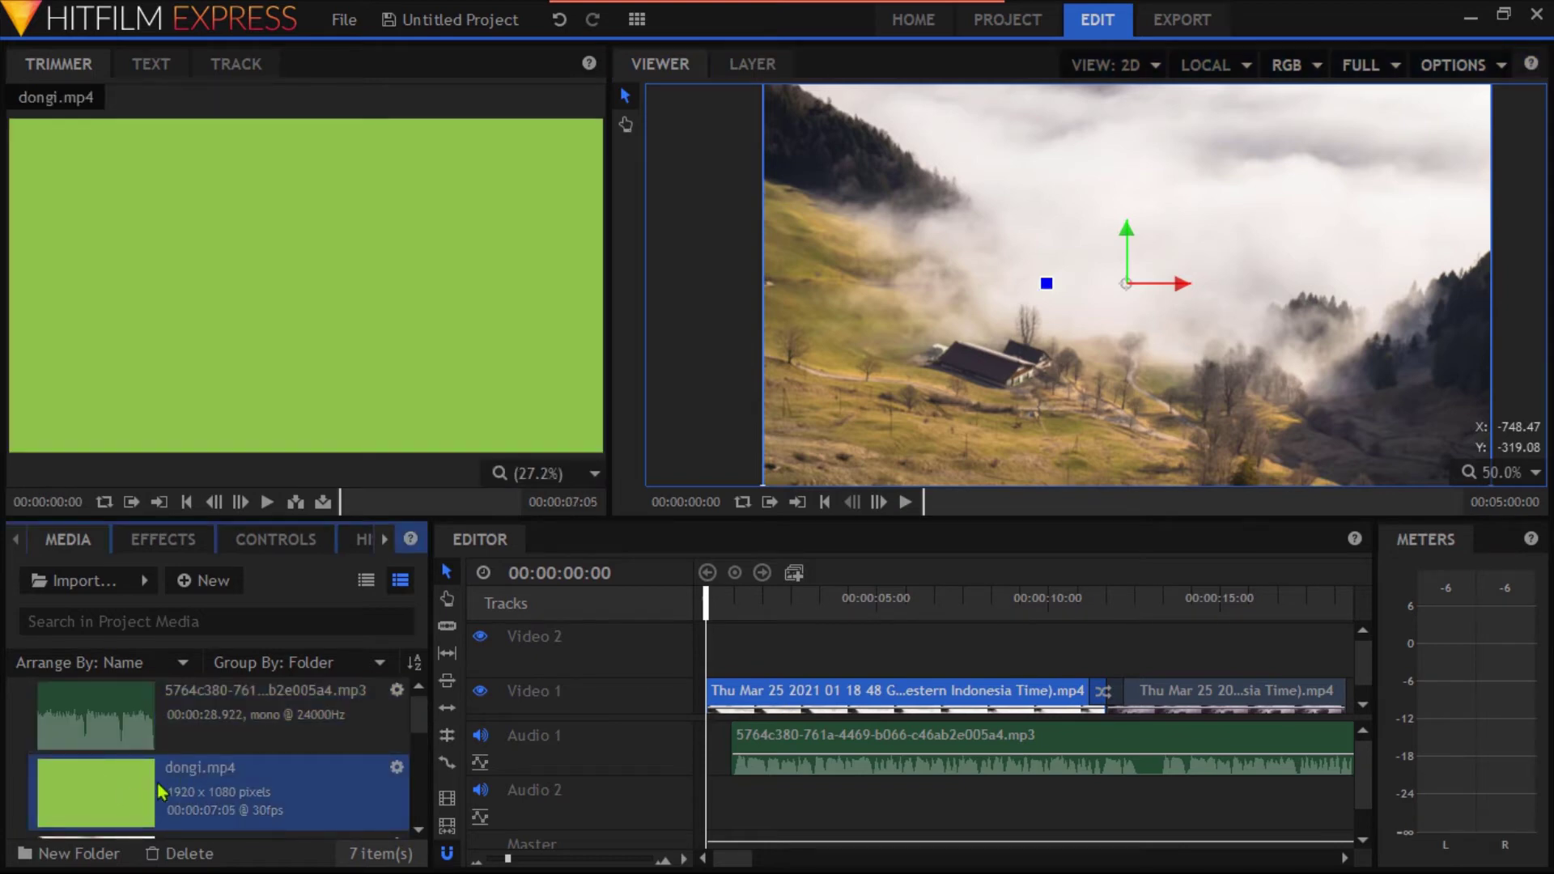
{"action": "left_click_drag", "start_coordinate": [89, 790], "coordinate": [716, 647]}
{"action": "left_click_drag", "start_coordinate": [807, 616], "coordinate": [797, 641]}
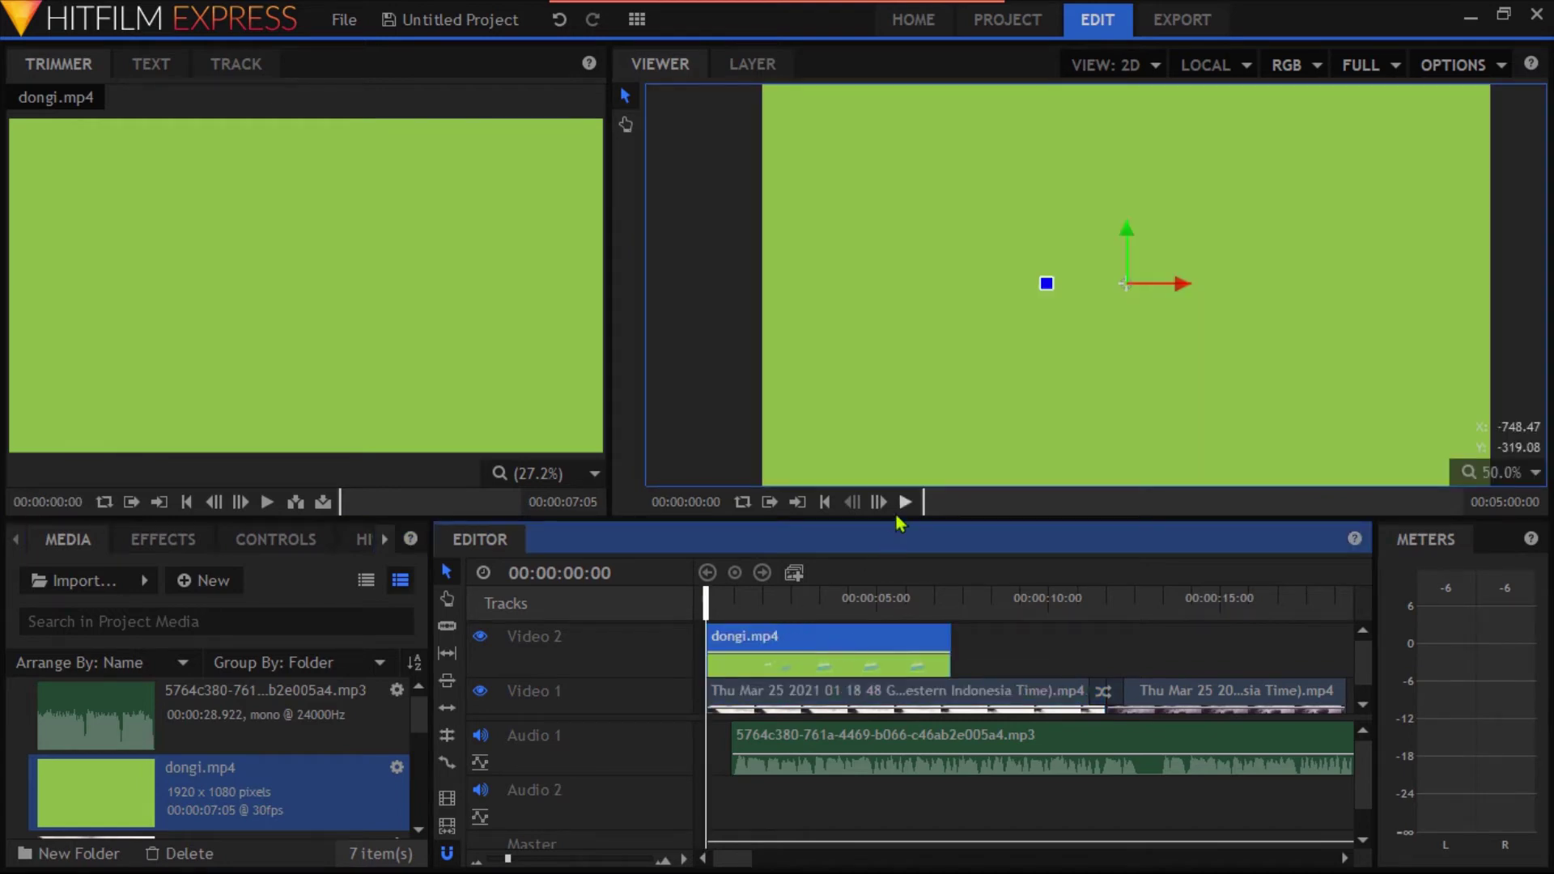
Play the green-background logo clip in the viewer twice and return the playhead to the start of the timeline.
{"action": "left_click", "coordinate": [818, 603]}
{"action": "left_click", "coordinate": [907, 502]}
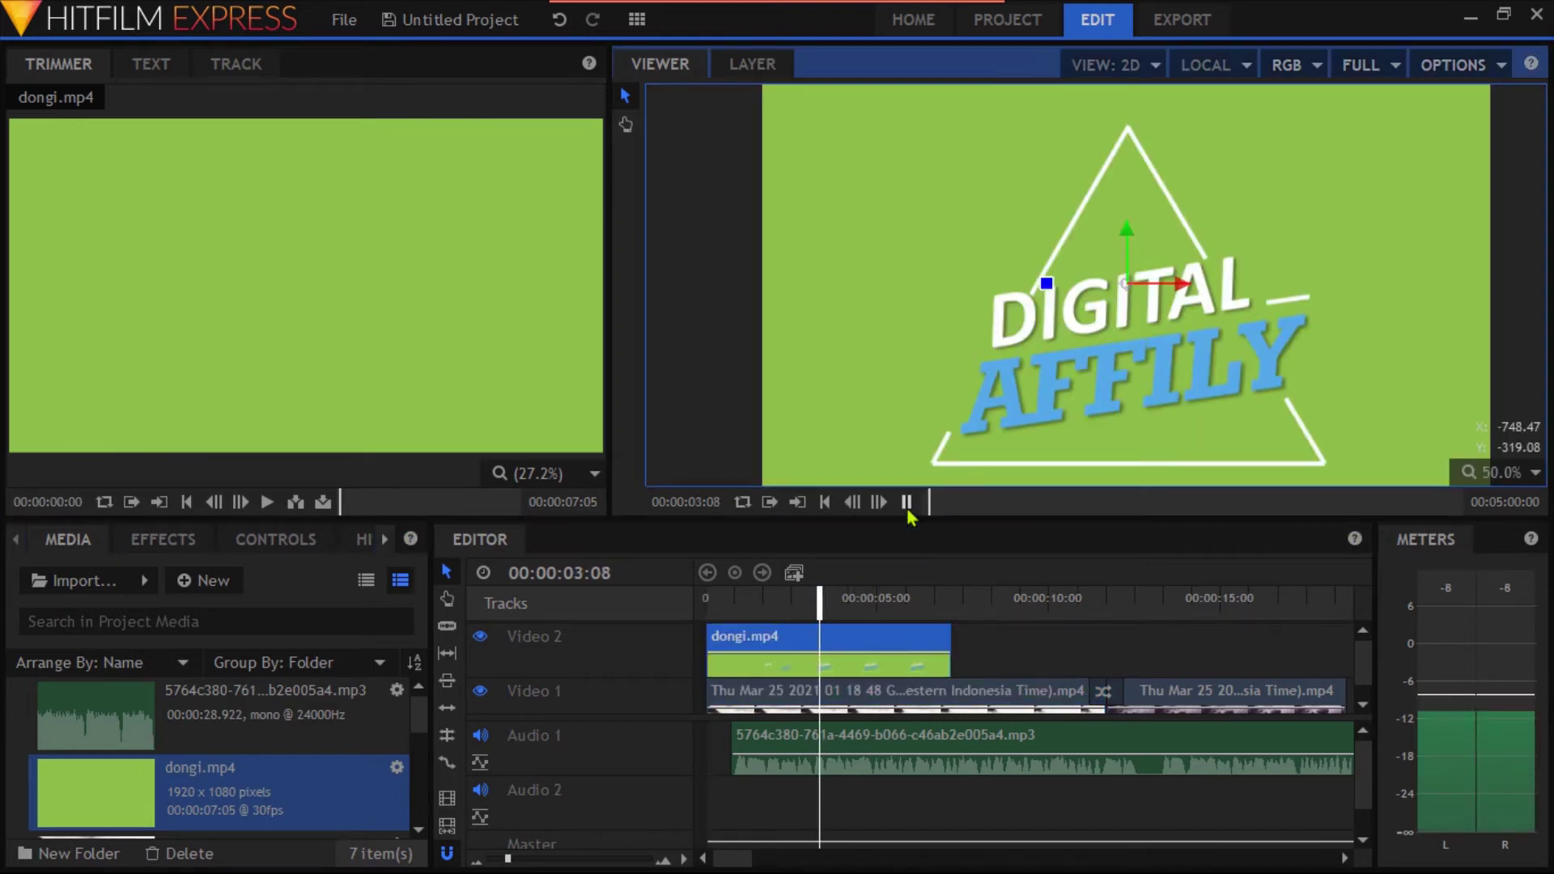
{"action": "left_click", "coordinate": [722, 599]}
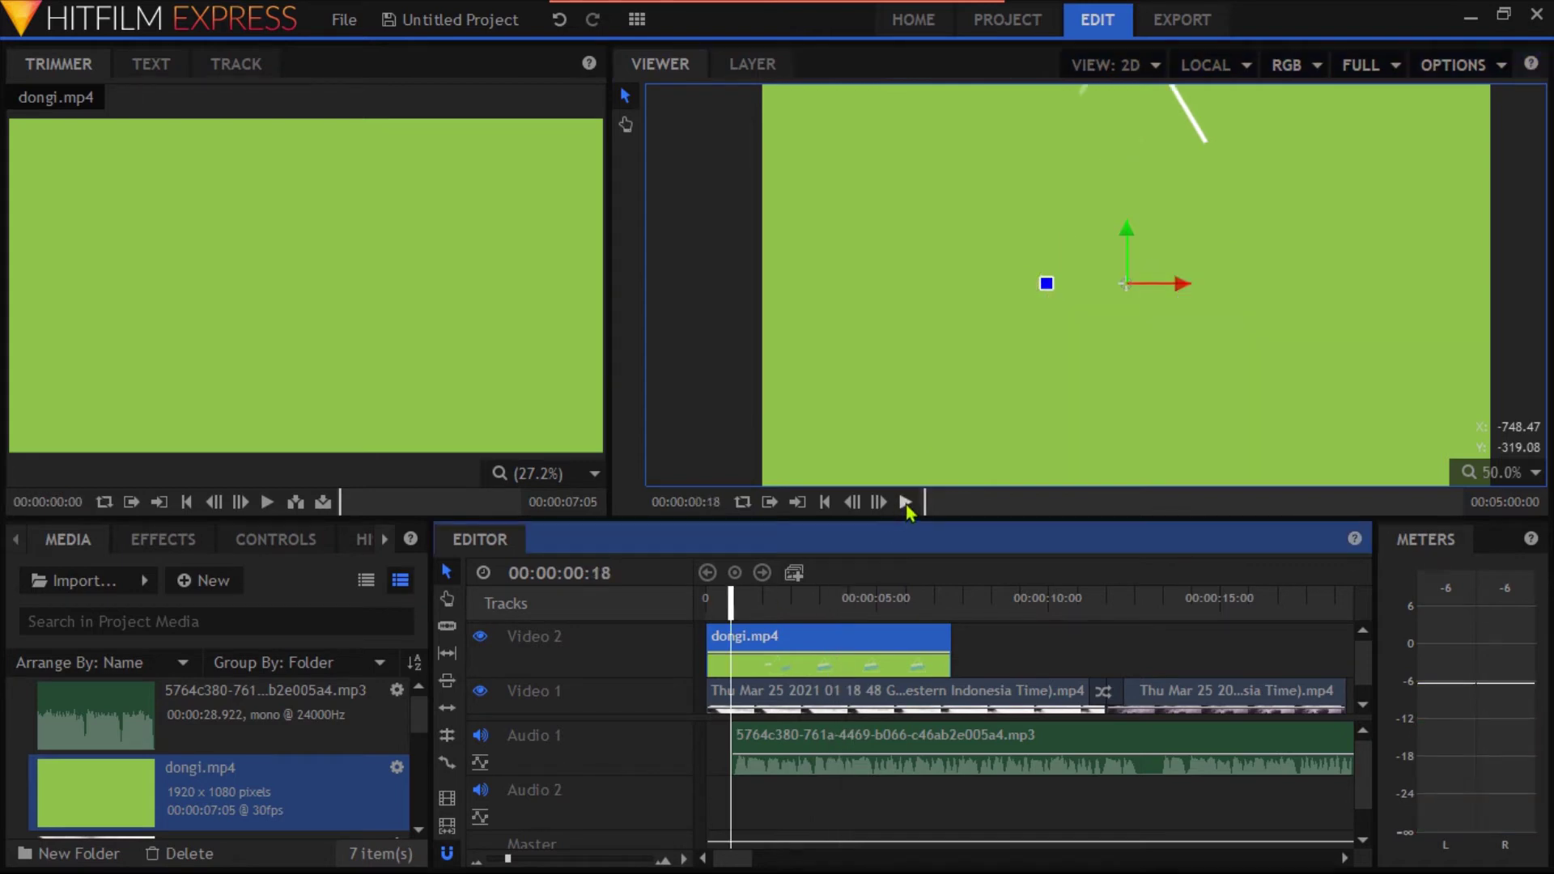
{"action": "left_click", "coordinate": [906, 501]}
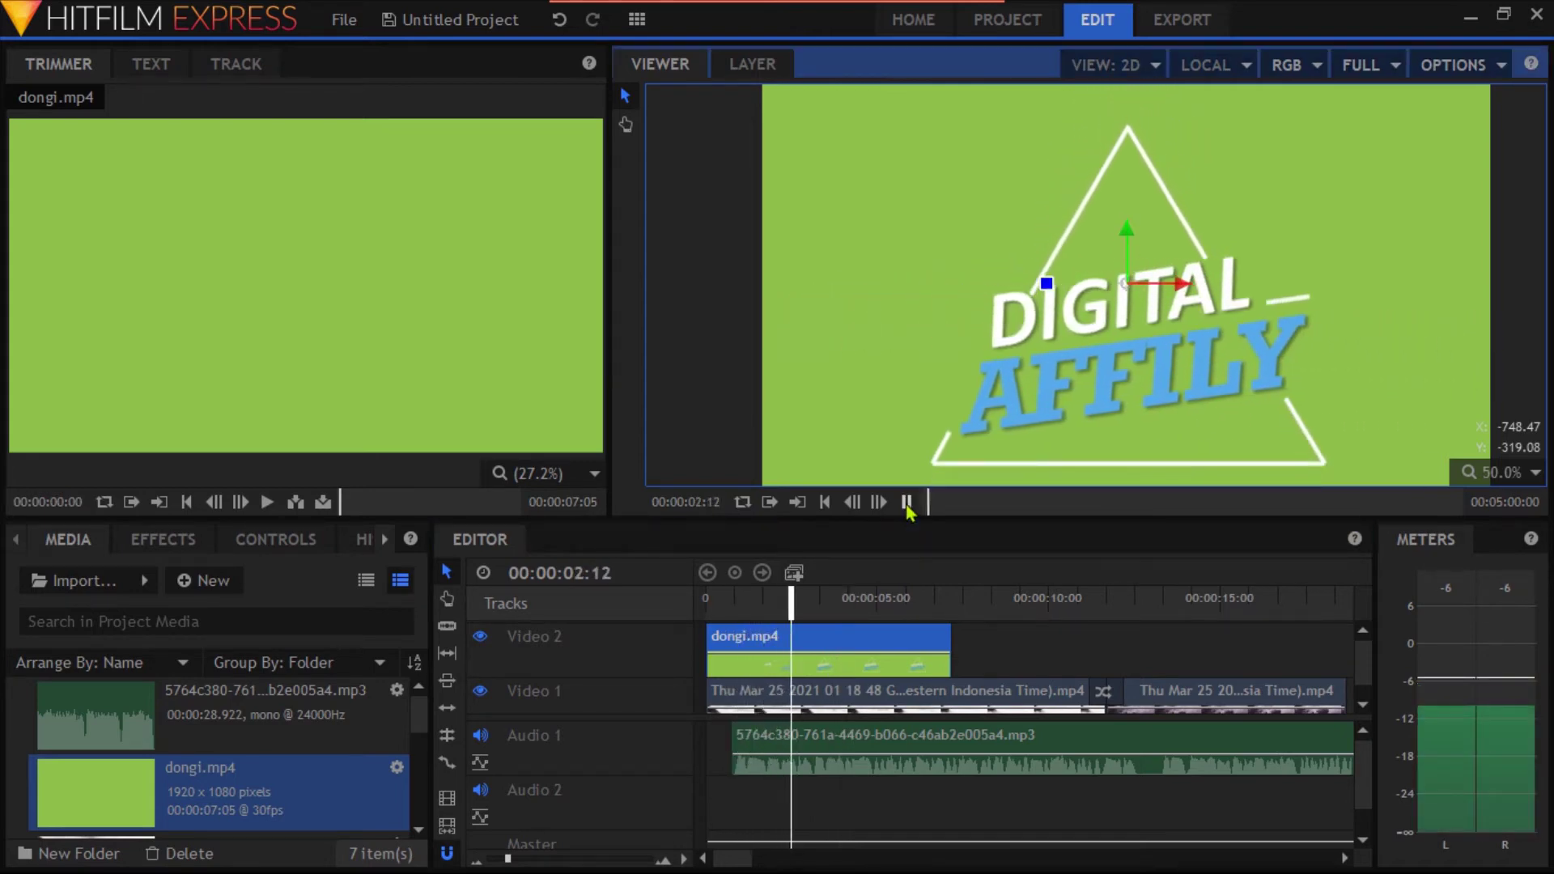
{"action": "left_click_drag", "start_coordinate": [732, 599], "coordinate": [693, 599]}
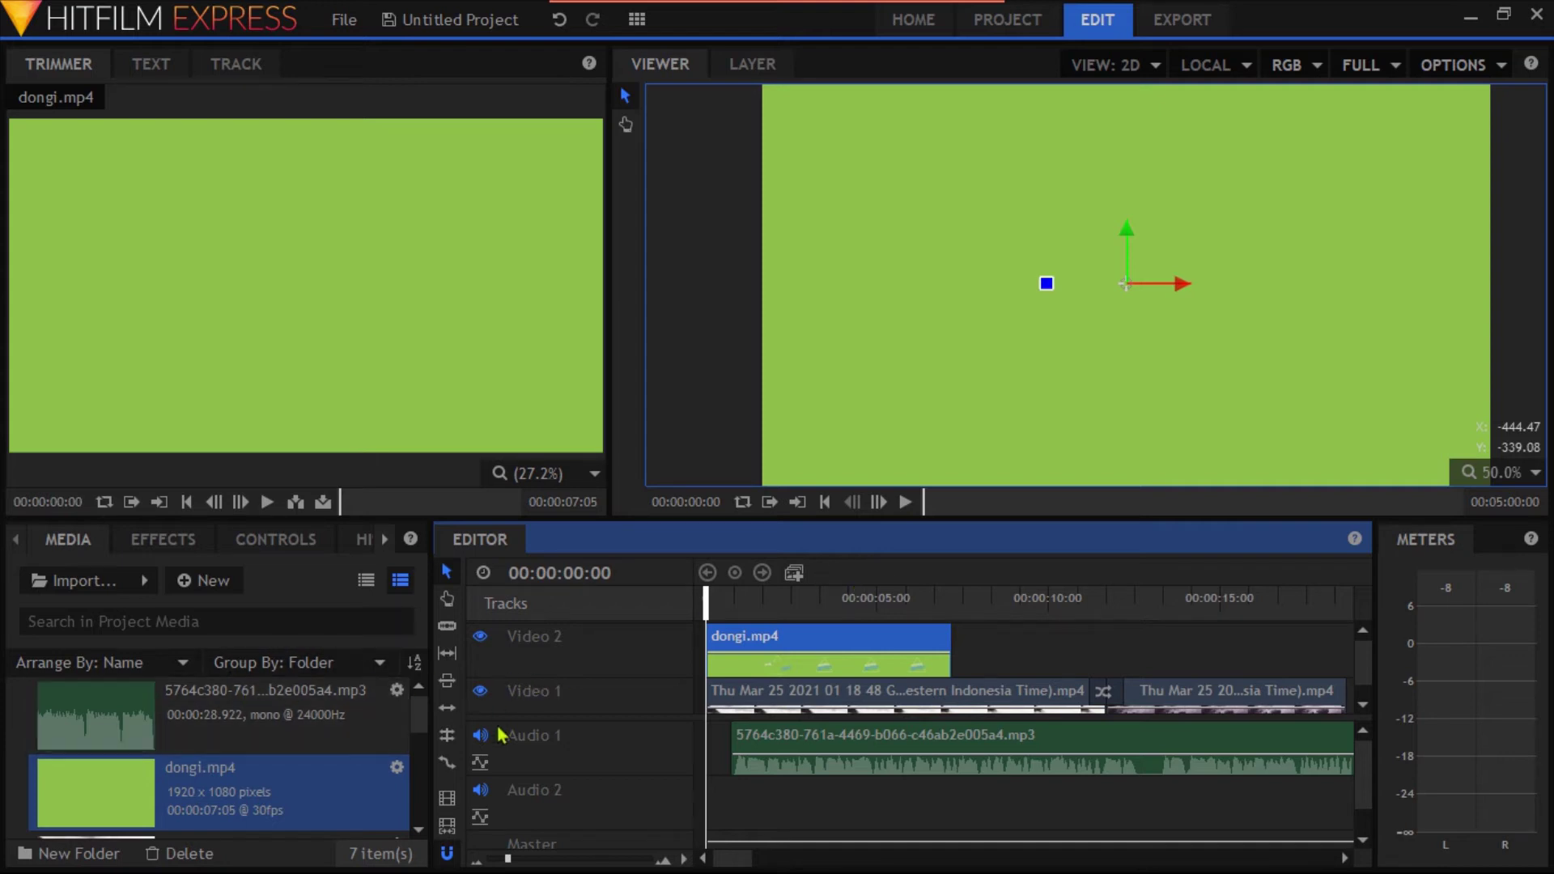
Apply the Color Difference Key effect from the Keying category to the dongi.mp4 clip on Video 2.
{"action": "left_click", "coordinate": [162, 539]}
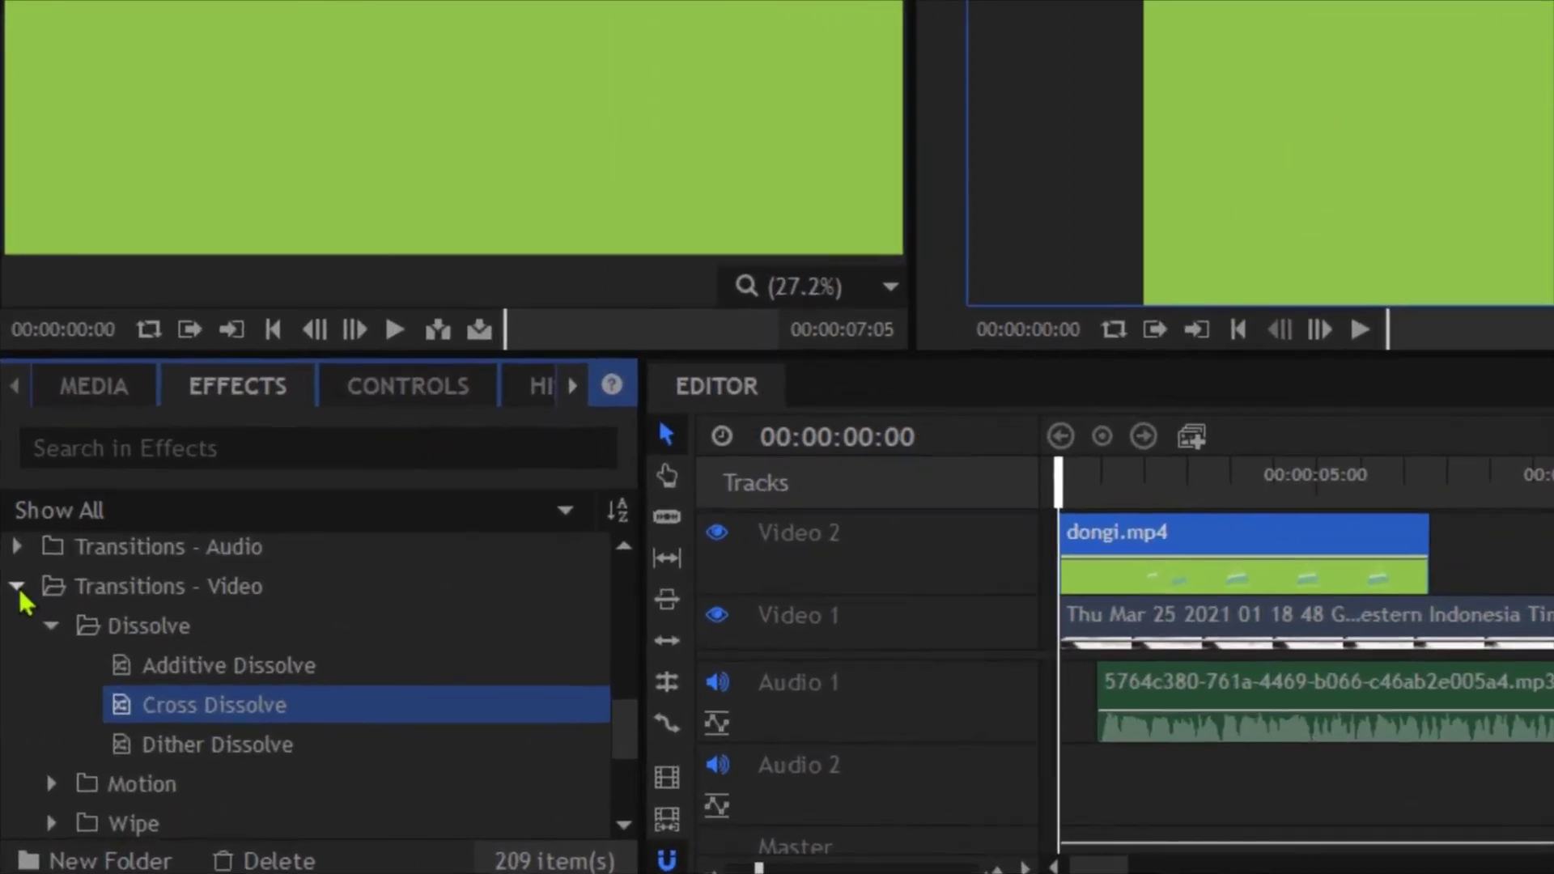
{"action": "left_click", "coordinate": [18, 671]}
{"action": "scroll", "coordinate": [91, 733], "scroll_direction": "up", "scroll_amount": 5}
{"action": "scroll", "coordinate": [121, 696], "scroll_direction": "down", "scroll_amount": 3}
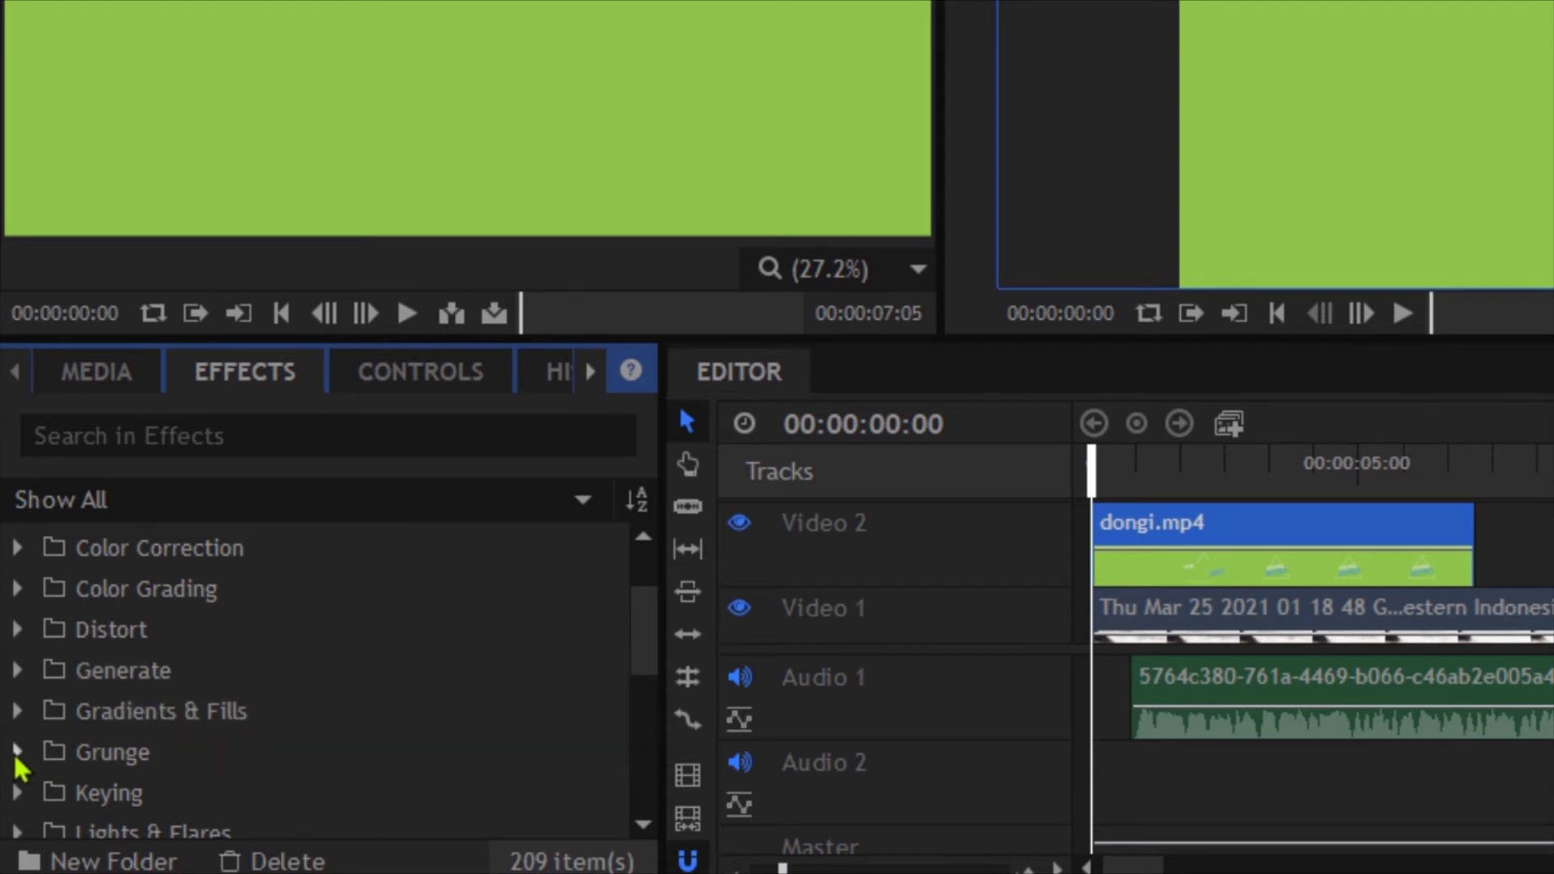
{"action": "scroll", "coordinate": [33, 765], "scroll_direction": "down", "scroll_amount": 3}
{"action": "left_click", "coordinate": [17, 676]}
{"action": "scroll", "coordinate": [162, 680], "scroll_direction": "down", "scroll_amount": 3}
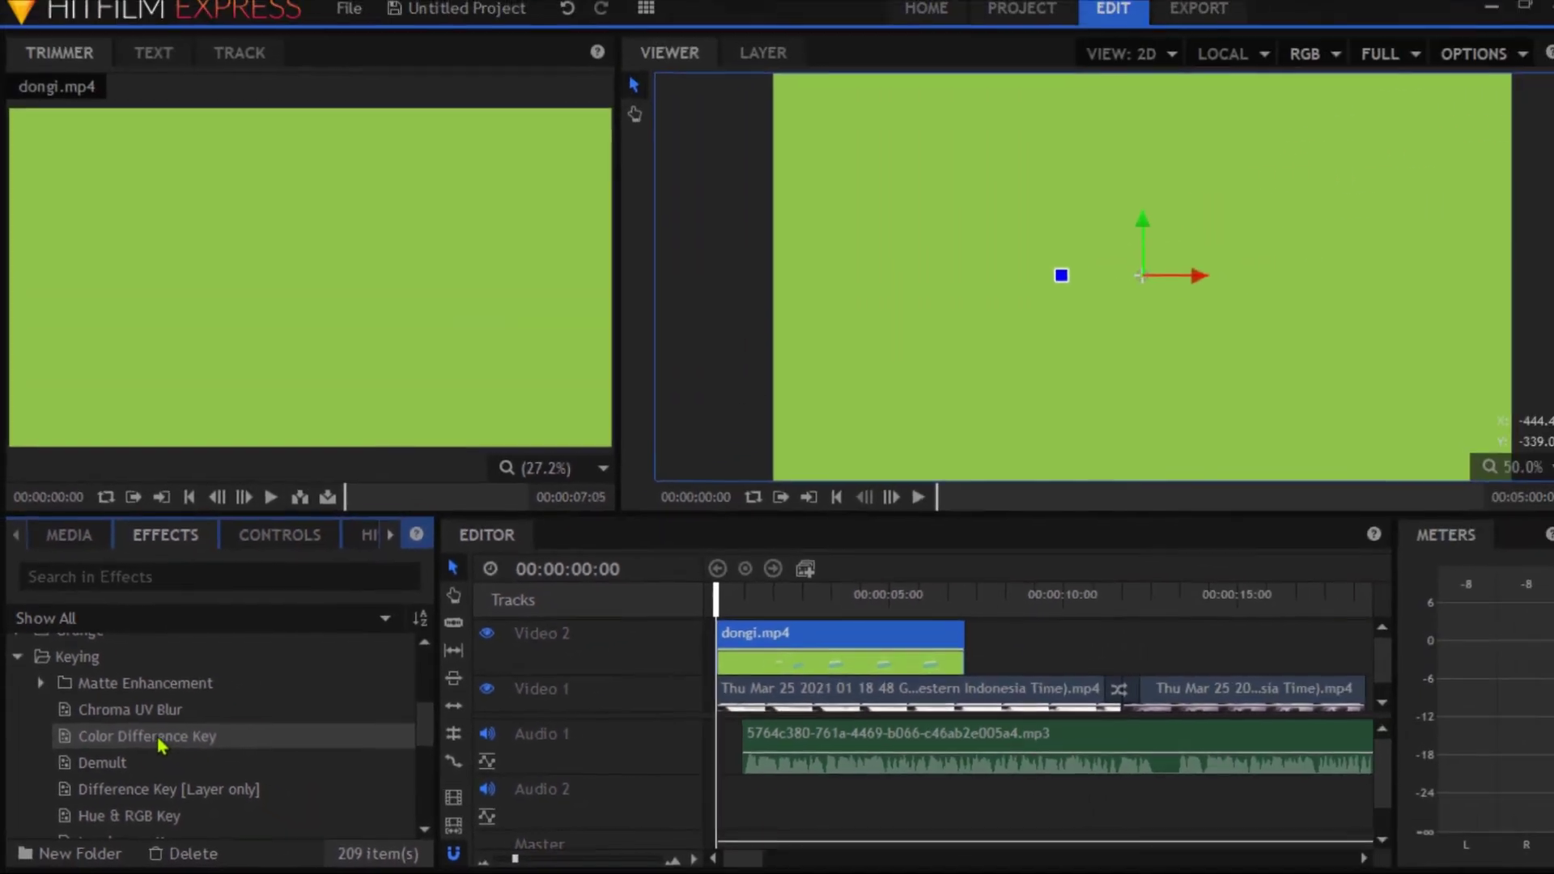
{"action": "left_click_drag", "start_coordinate": [235, 680], "coordinate": [1222, 540]}
{"action": "left_click_drag", "start_coordinate": [790, 647], "coordinate": [793, 643]}
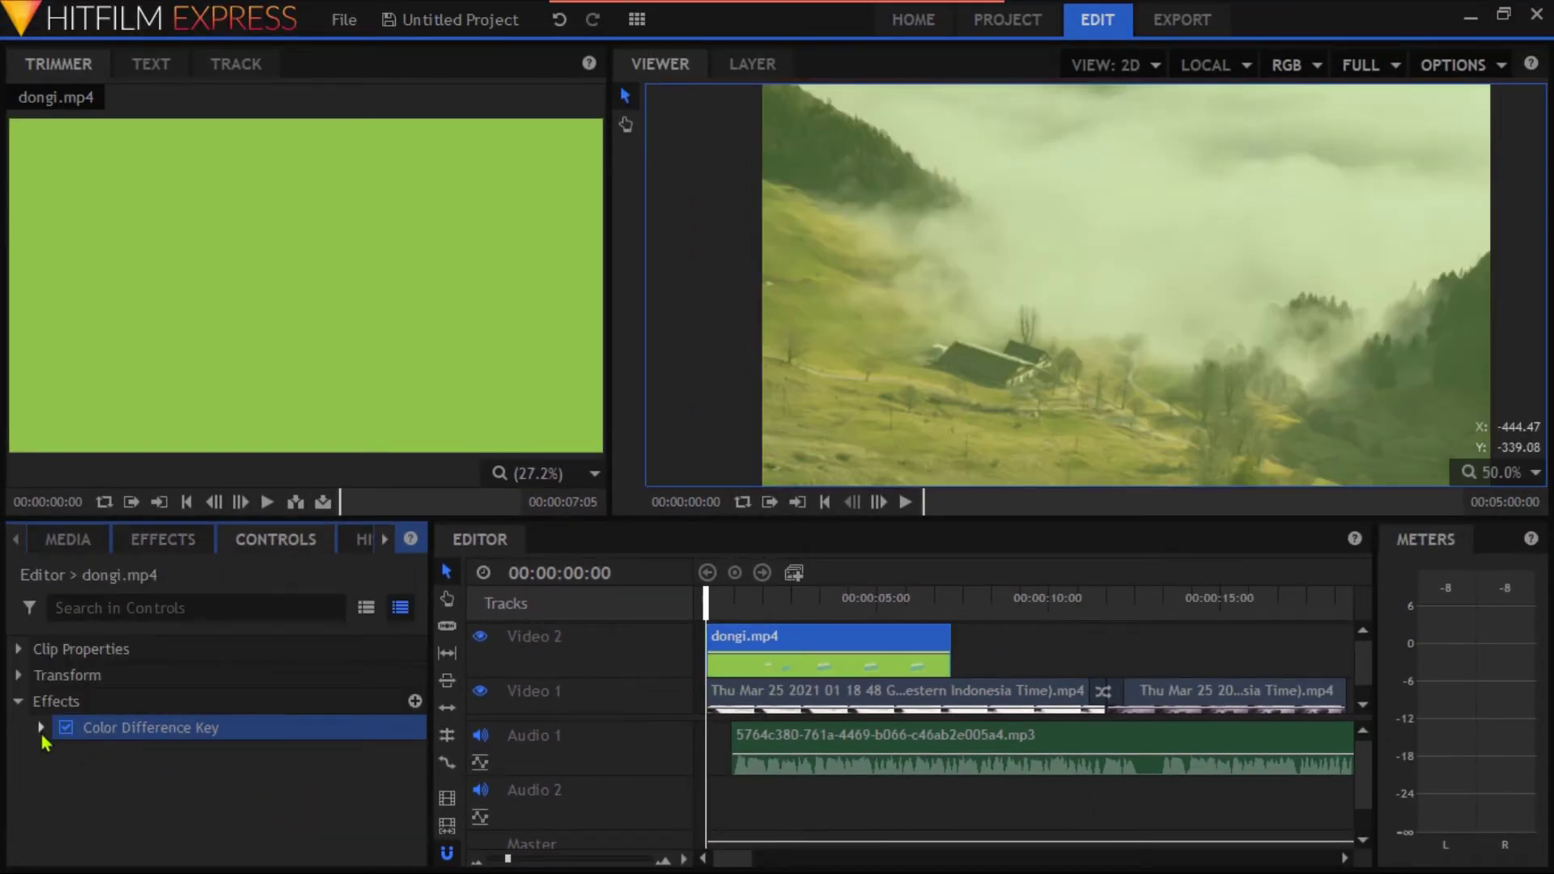
Set the Color Difference Key's Min to 0.79 and play the opening seconds to check the keyed logo over the footage.
{"action": "left_click", "coordinate": [40, 726]}
{"action": "left_click_drag", "start_coordinate": [383, 779], "coordinate": [402, 779]}
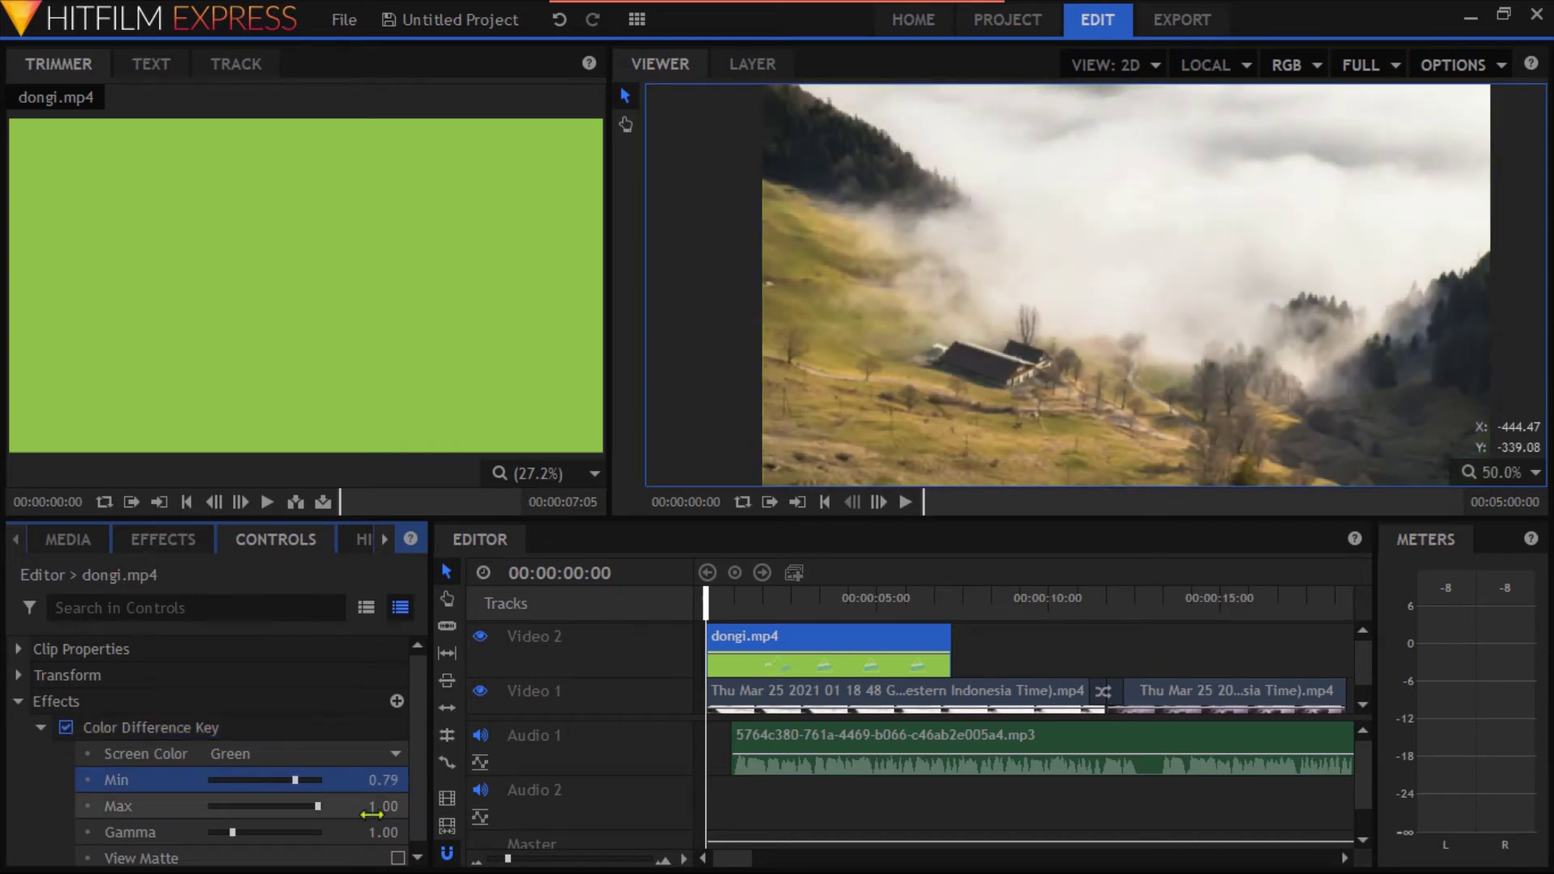
{"action": "left_click", "coordinate": [385, 806]}
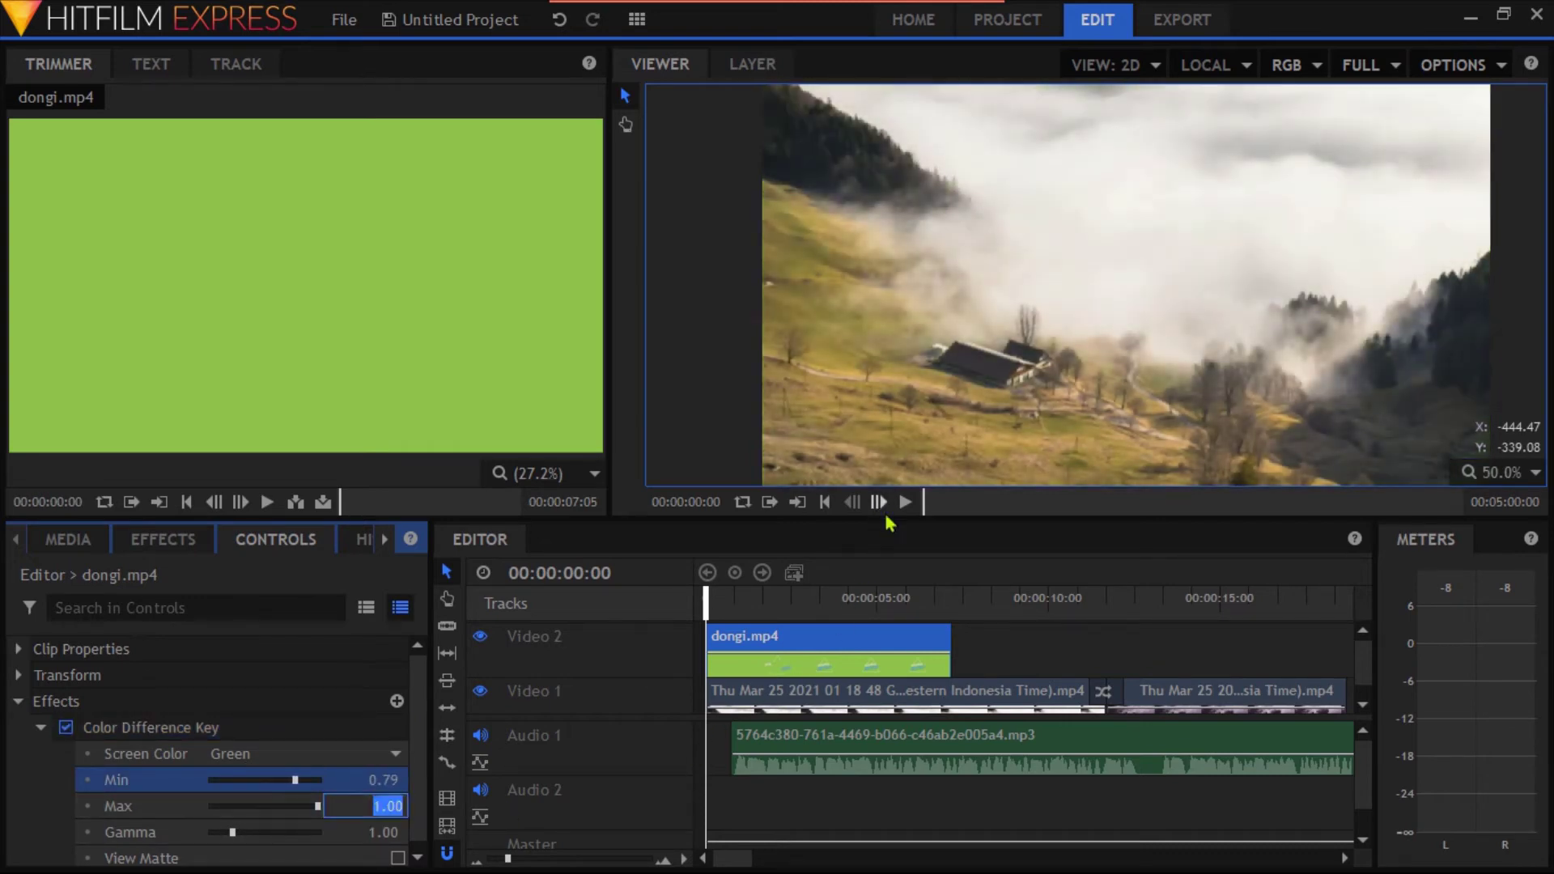
{"action": "left_click", "coordinate": [911, 504]}
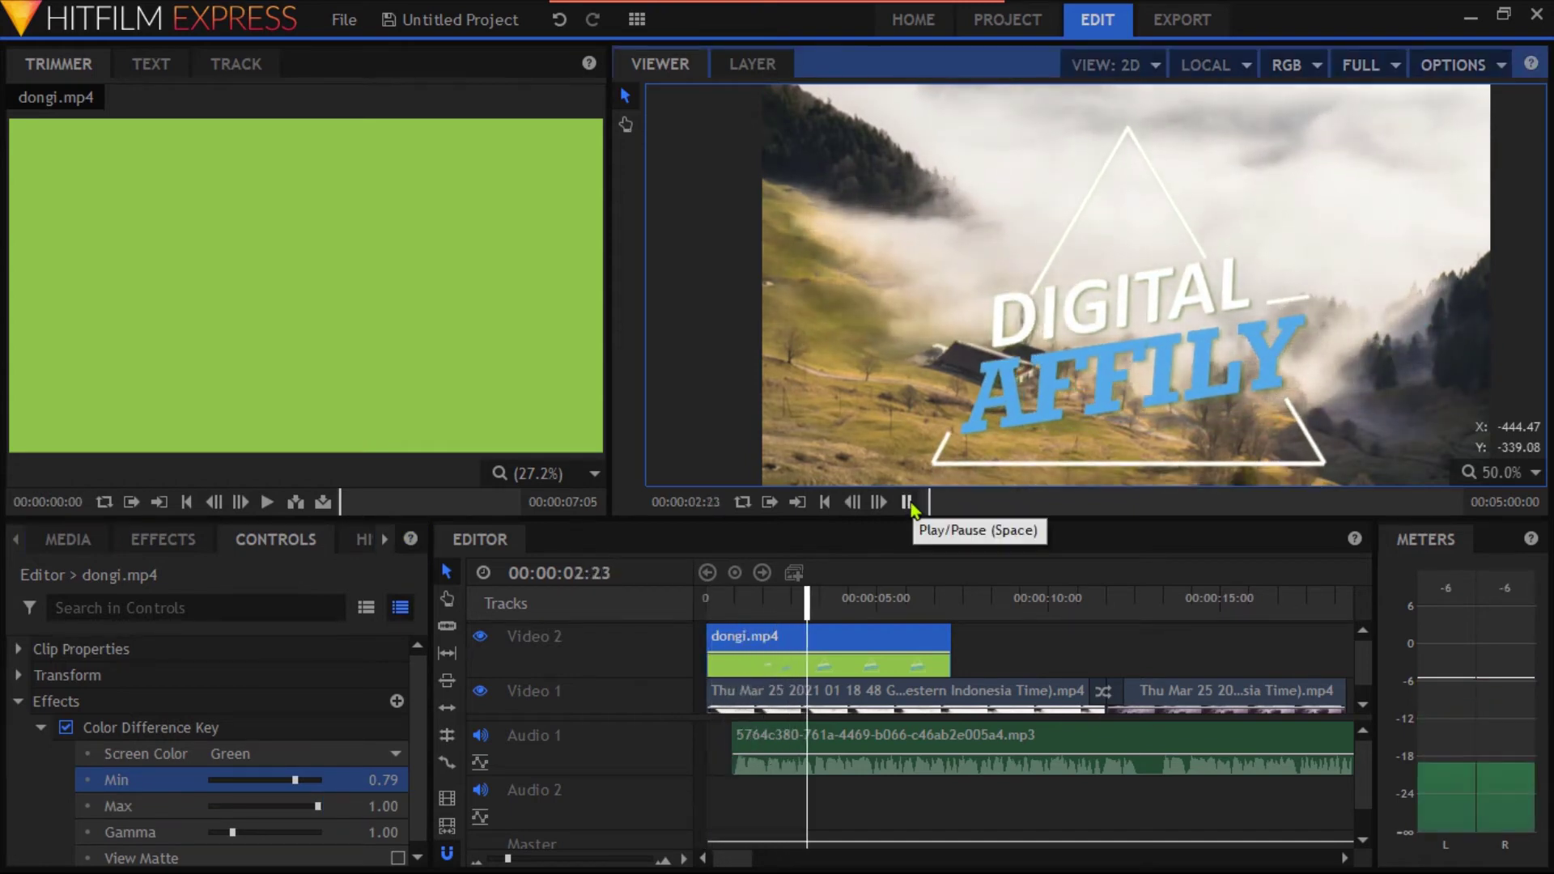
{"action": "left_click", "coordinate": [908, 502]}
Scale down the dongi.mp4 logo overlay in the viewer and move it to the lower-left area of the video frame.
{"action": "left_click", "coordinate": [1094, 255]}
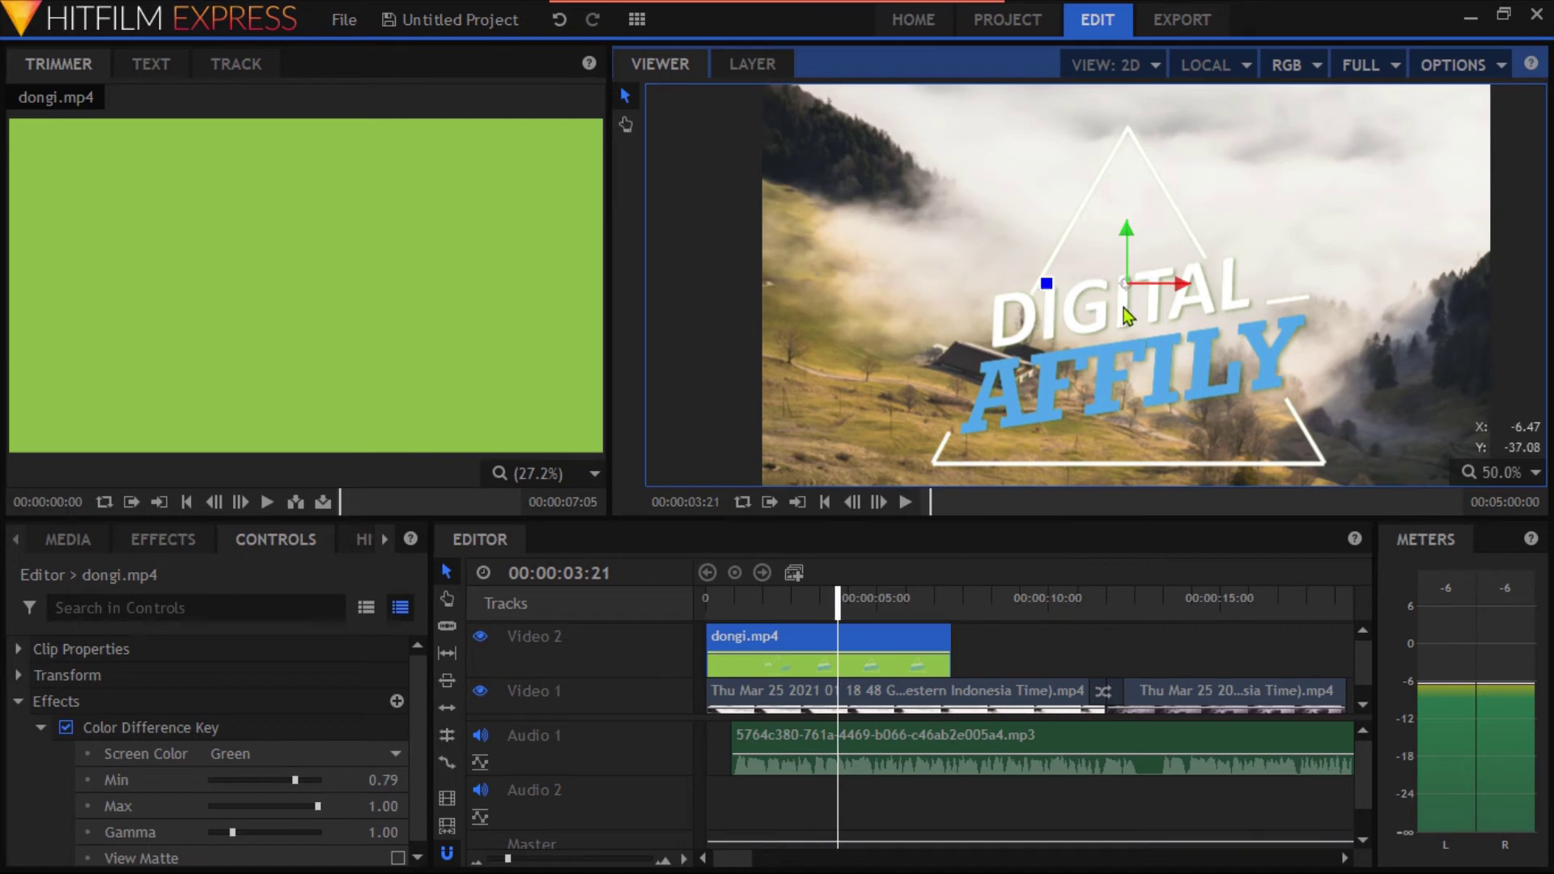
{"action": "scroll", "coordinate": [1123, 308], "scroll_direction": "down", "scroll_amount": 2}
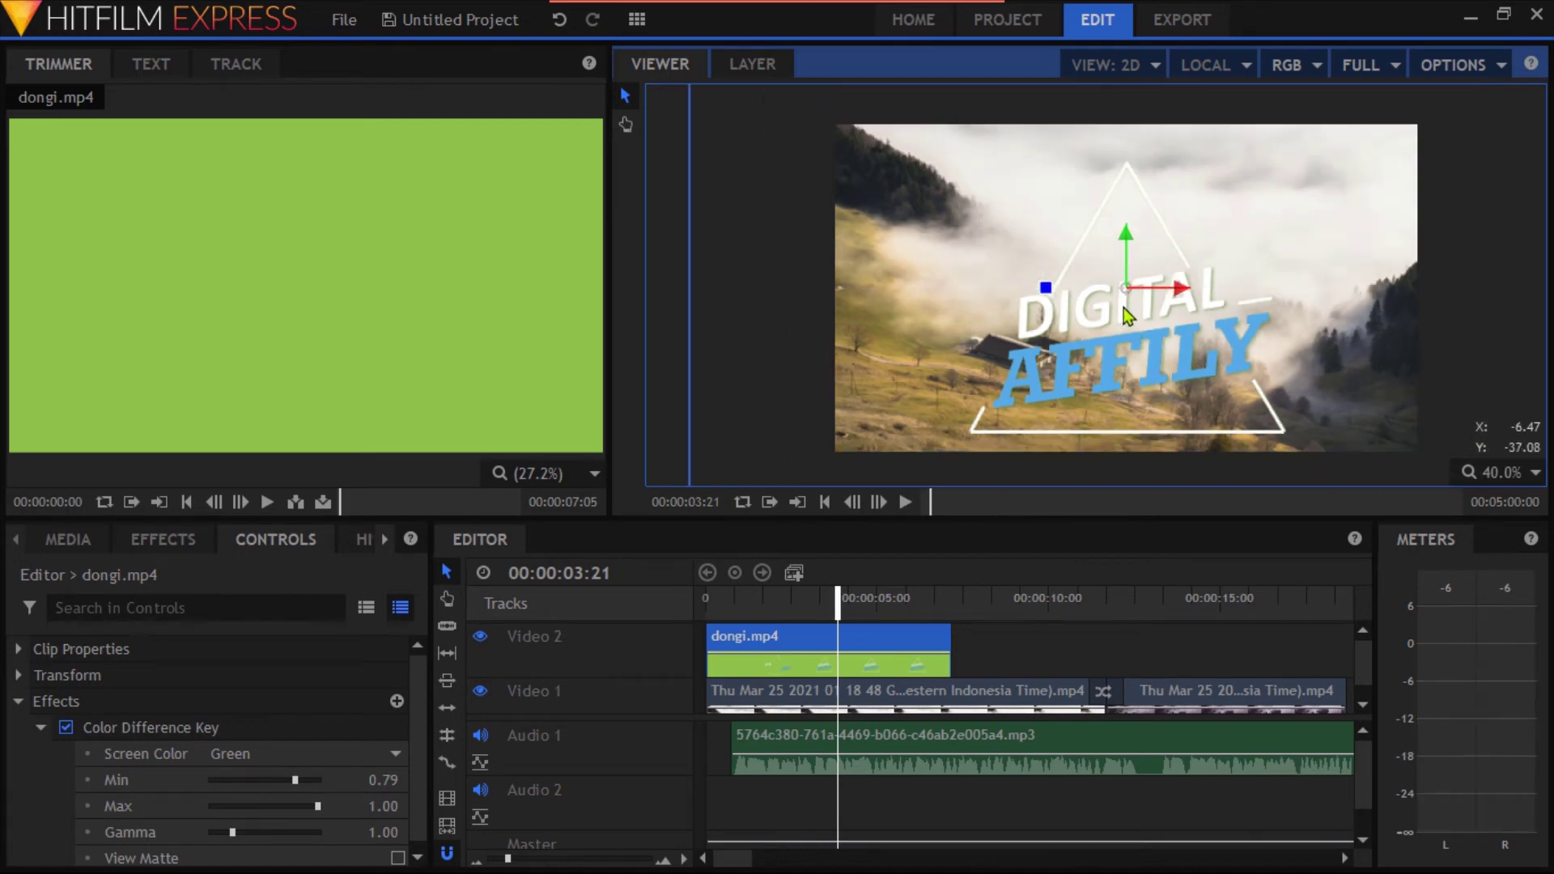
{"action": "left_click_drag", "start_coordinate": [797, 113], "coordinate": [975, 243]}
{"action": "left_click_drag", "start_coordinate": [1126, 291], "coordinate": [995, 341]}
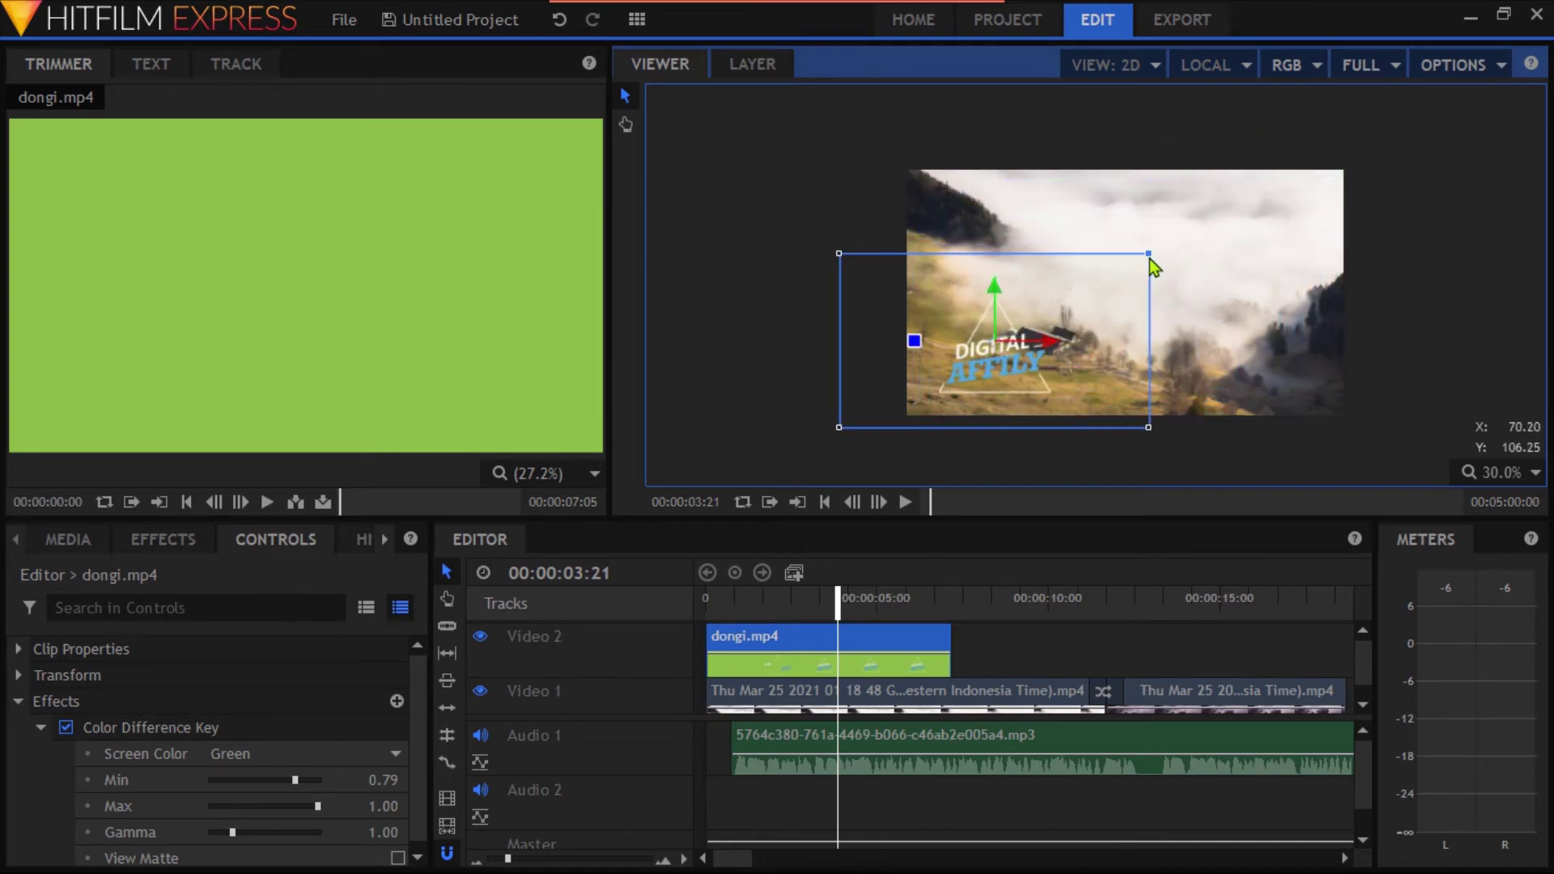
{"action": "left_click_drag", "start_coordinate": [1148, 255], "coordinate": [1079, 299]}
{"action": "left_click_drag", "start_coordinate": [998, 345], "coordinate": [974, 365]}
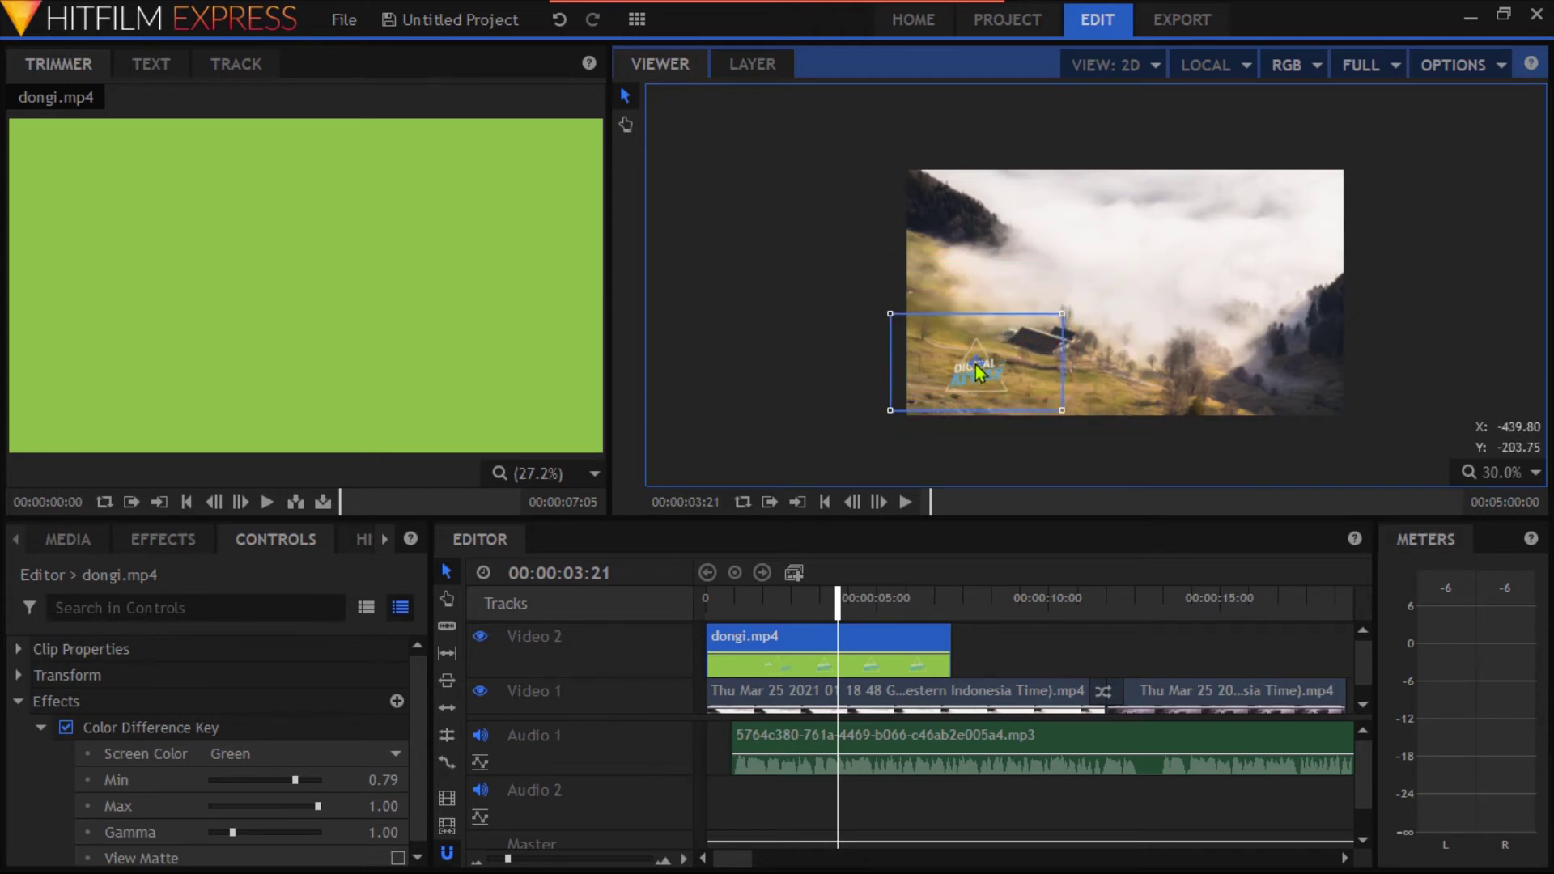
Enlarge the viewer preview to 50% and play the timeline from the start past the cross dissolve to check the small logo.
{"action": "left_click", "coordinate": [790, 334]}
{"action": "left_click", "coordinate": [626, 123]}
{"action": "scroll", "coordinate": [826, 253], "scroll_direction": "up", "scroll_amount": 2}
{"action": "scroll", "coordinate": [1113, 323], "scroll_direction": "up", "scroll_amount": 1}
{"action": "left_click_drag", "start_coordinate": [1114, 323], "coordinate": [1021, 305]}
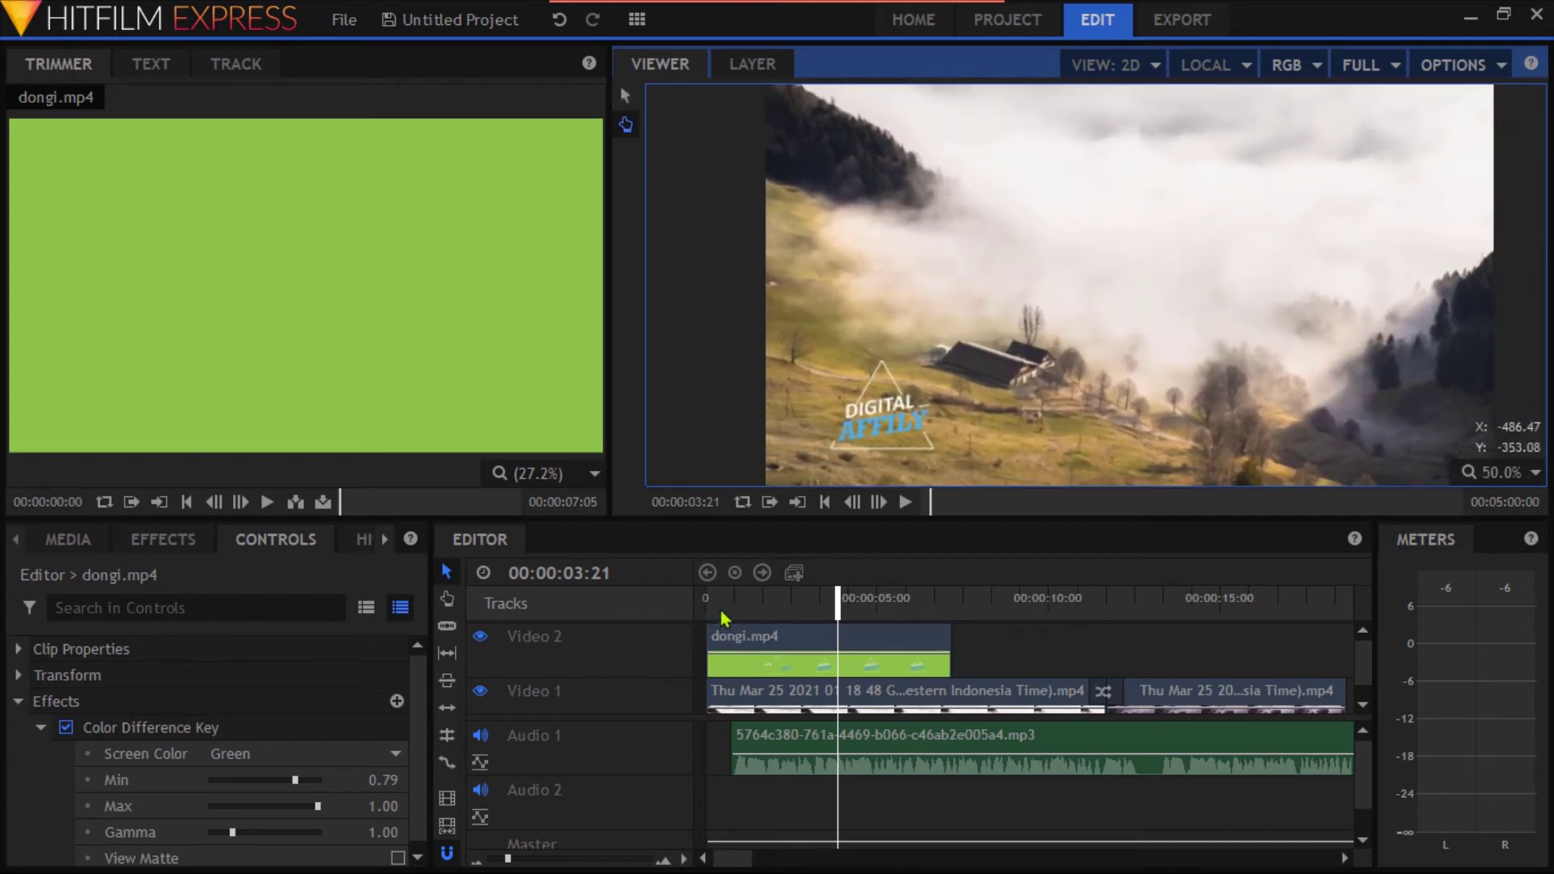
{"action": "left_click_drag", "start_coordinate": [724, 616], "coordinate": [708, 605]}
{"action": "left_click", "coordinate": [906, 502]}
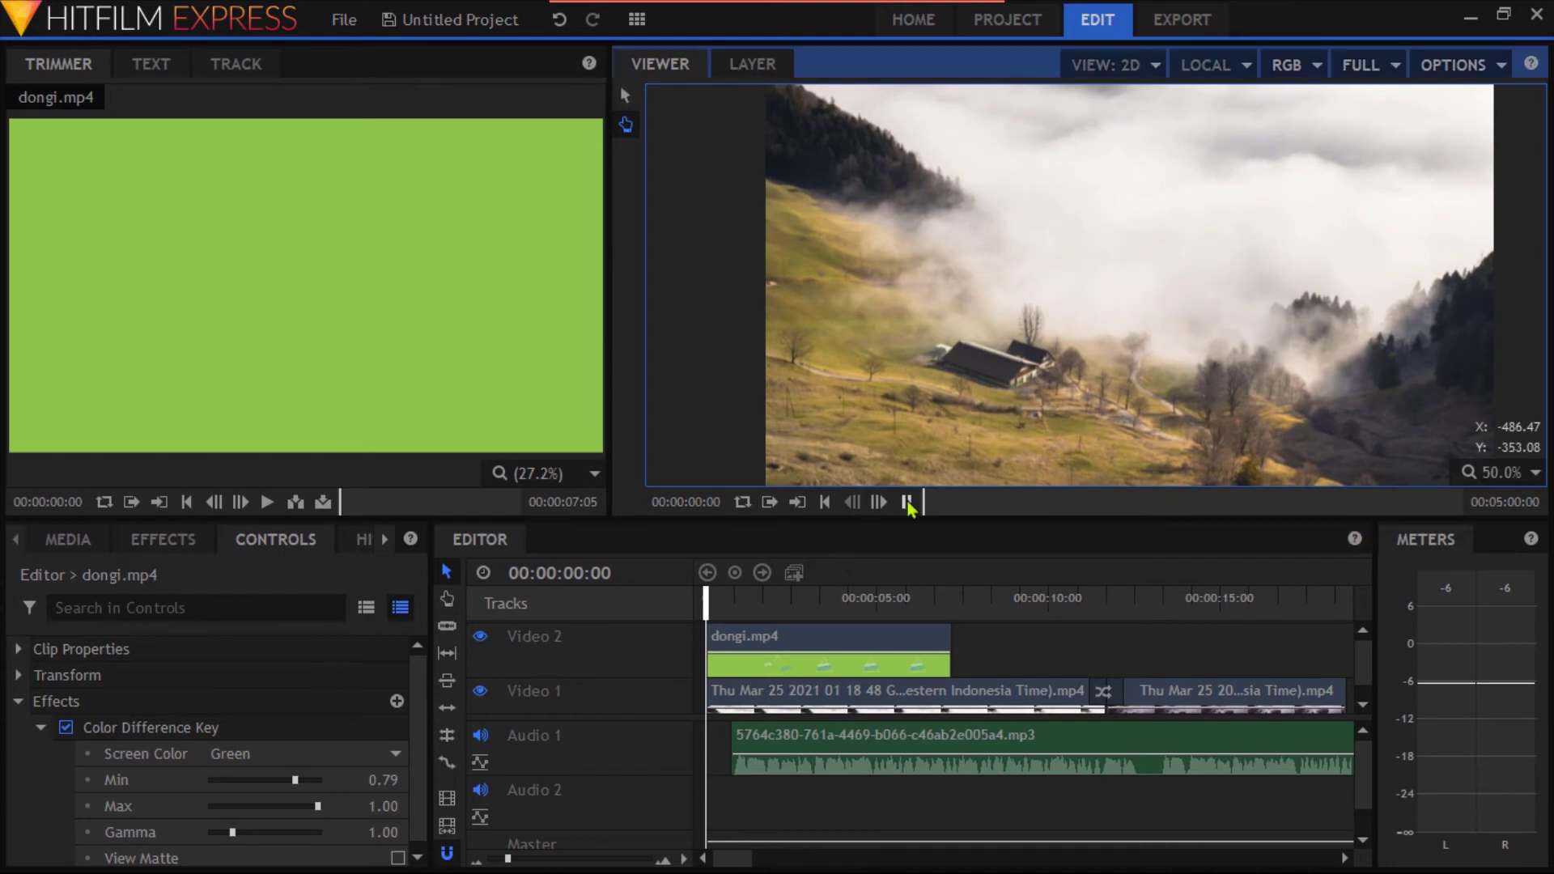
{"action": "left_click", "coordinate": [906, 503]}
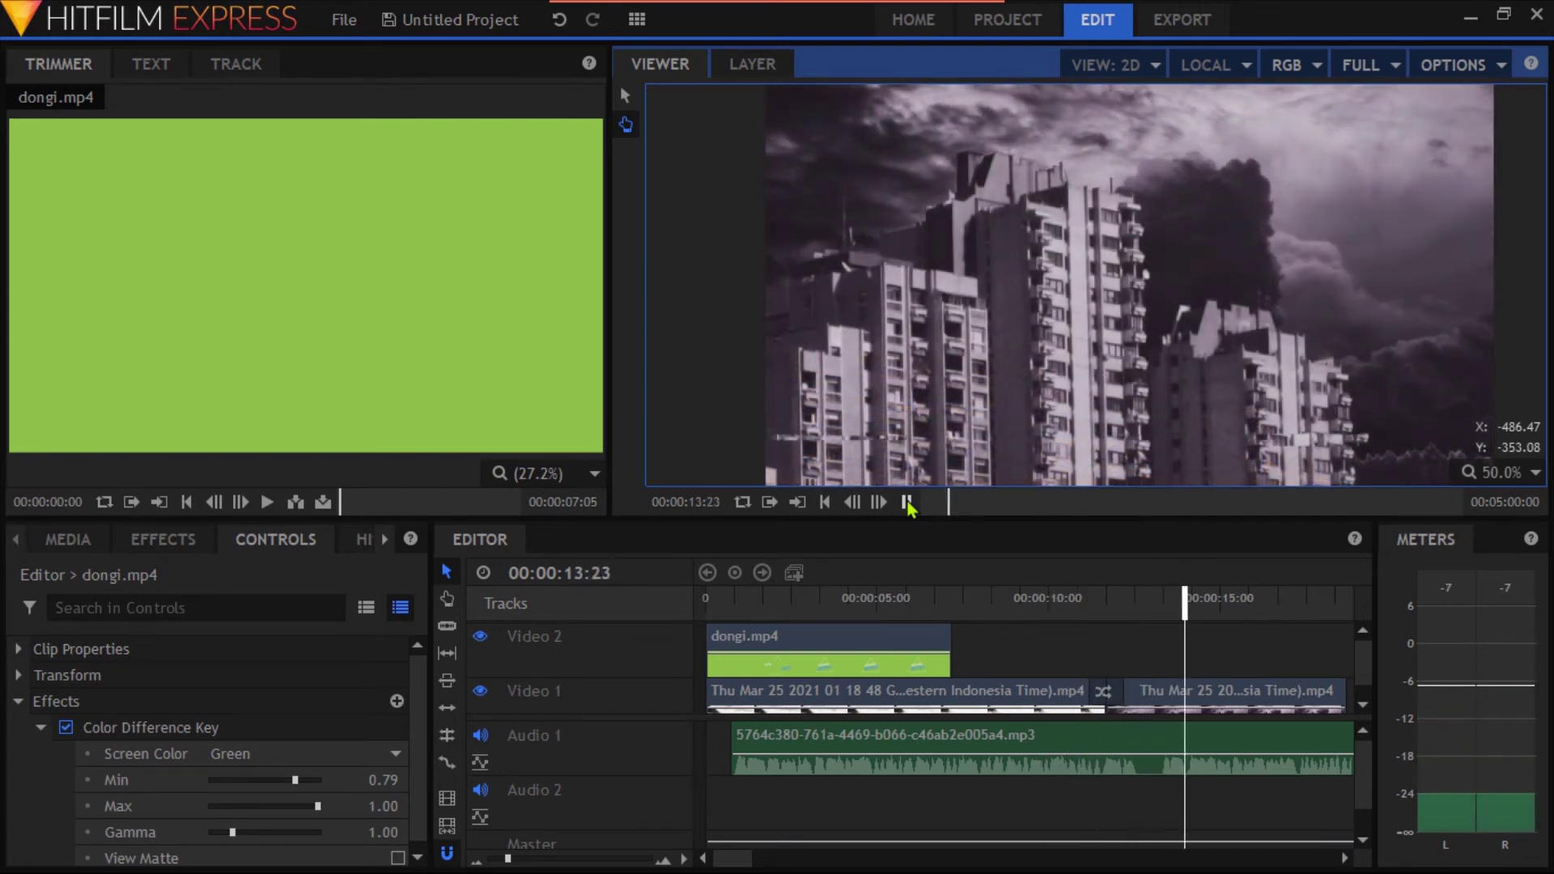
{"action": "left_click", "coordinate": [906, 502]}
{"action": "left_click", "coordinate": [153, 64]}
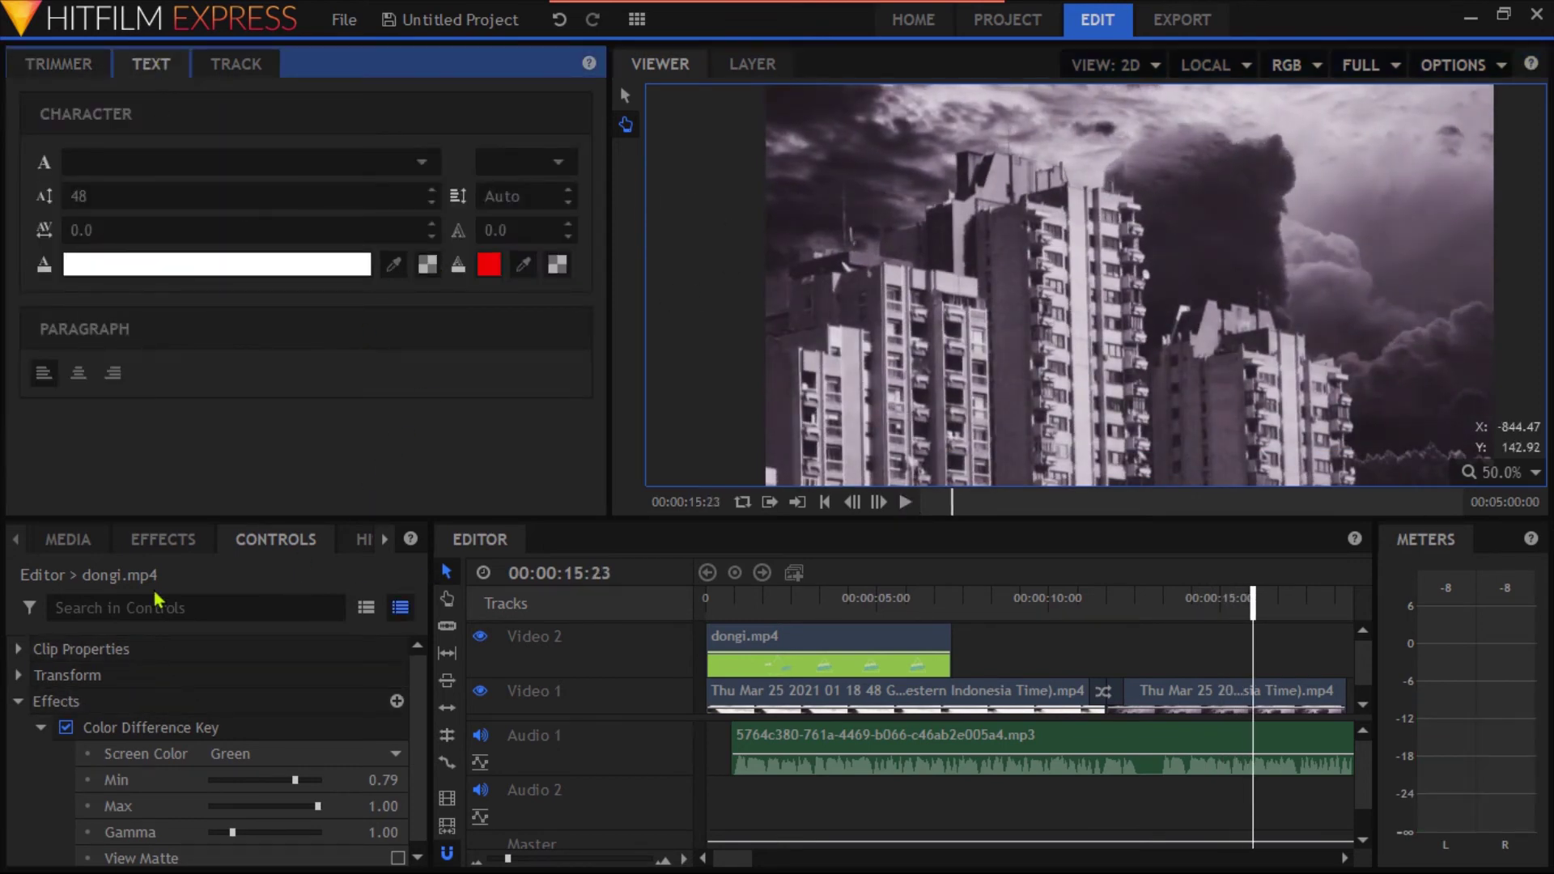
{"action": "left_click", "coordinate": [73, 541]}
{"action": "right_click", "coordinate": [118, 790]}
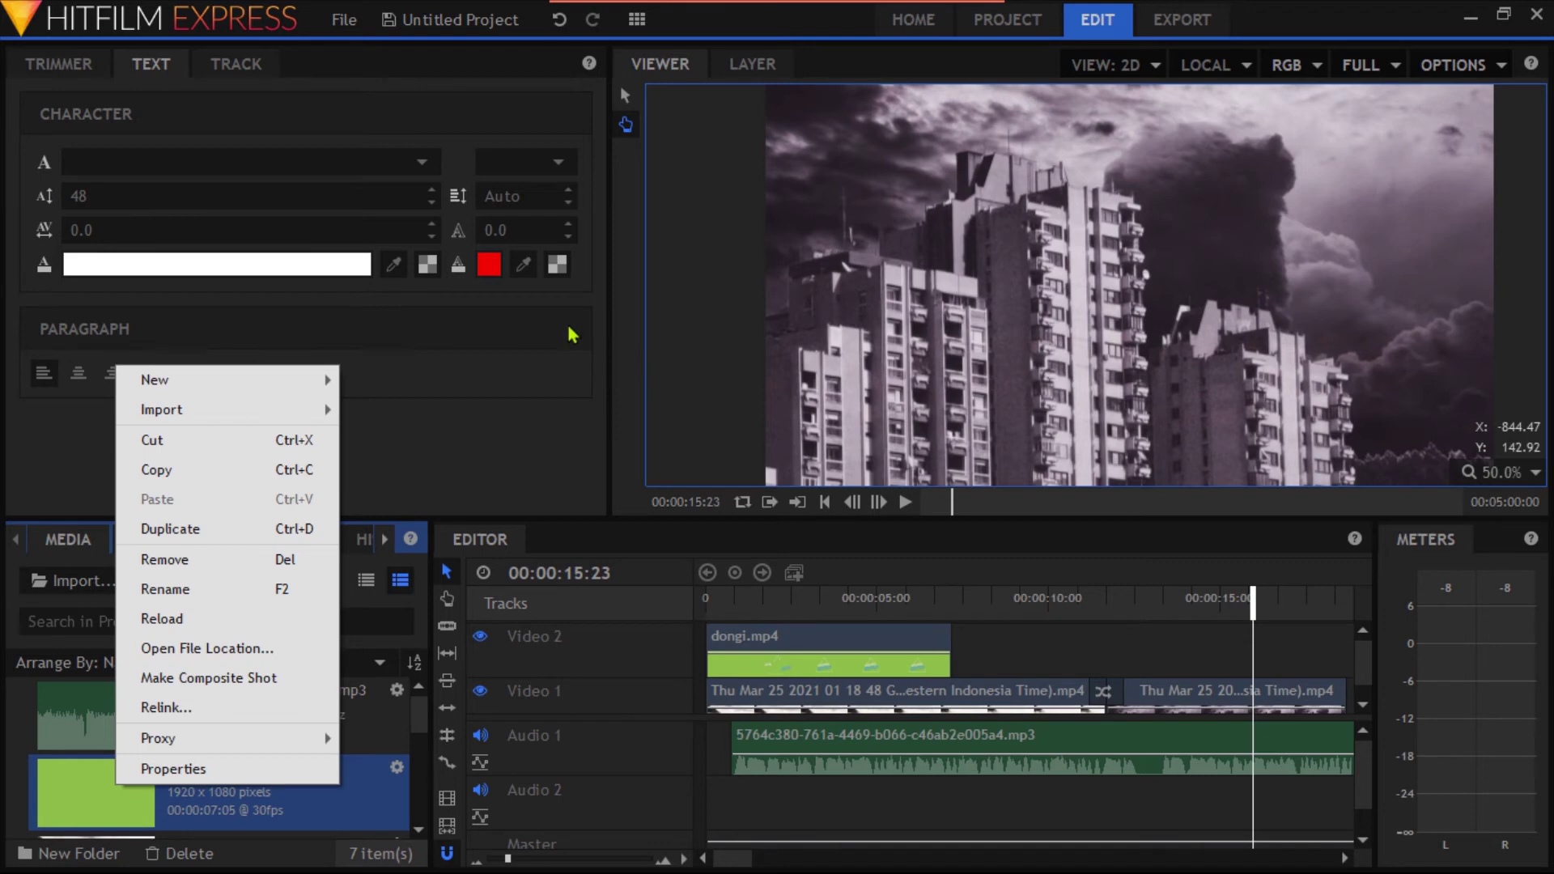
{"action": "left_click", "coordinate": [86, 67]}
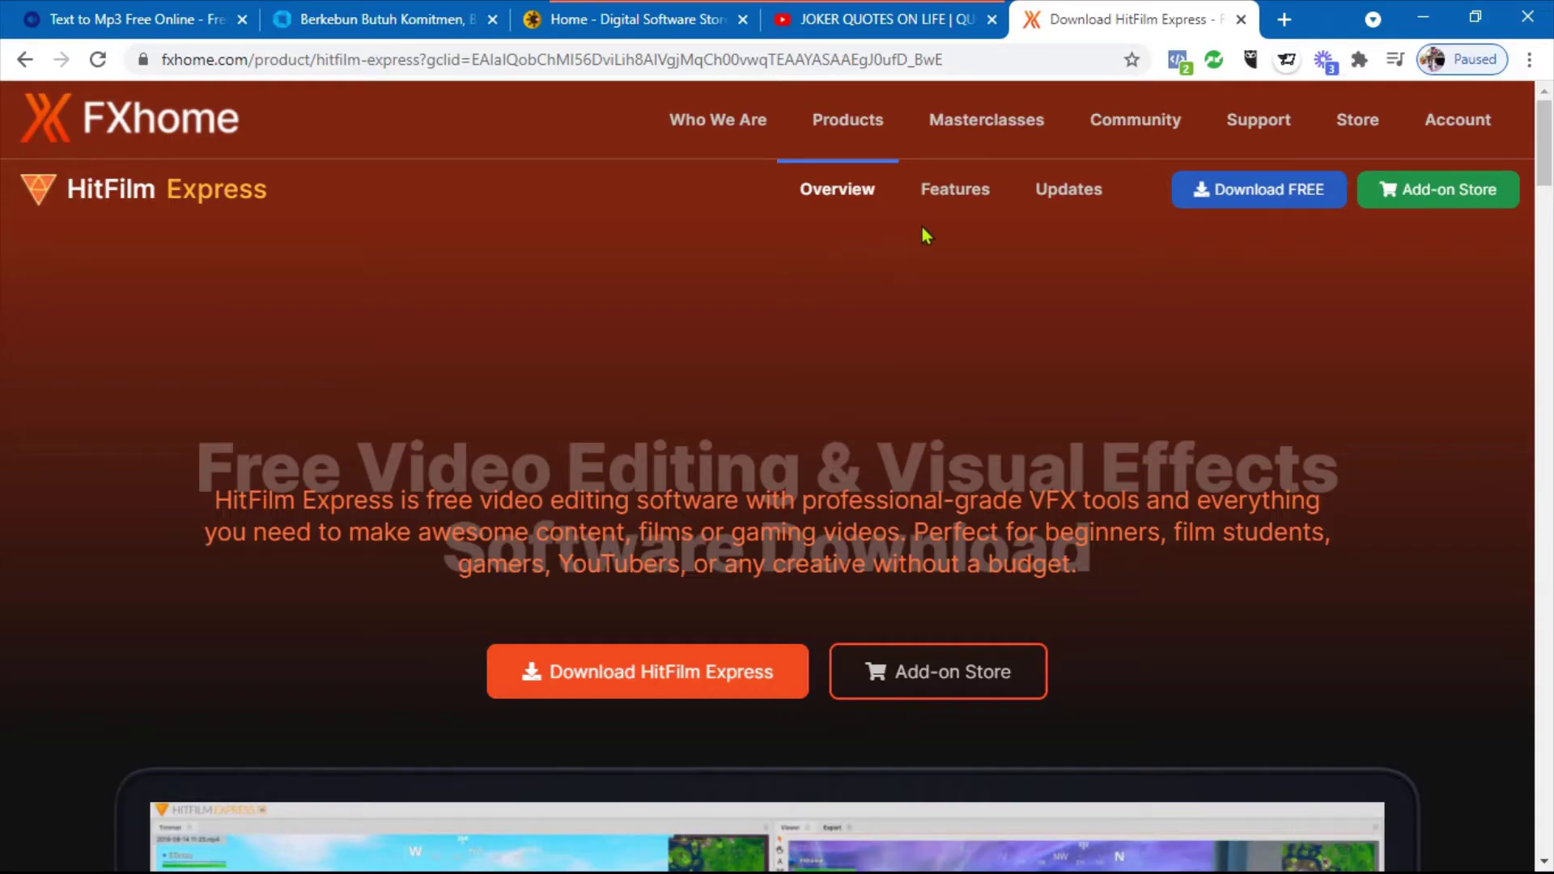
Switch to the YouTube tab in the browser and search for "hitfilm express".
{"action": "left_click", "coordinate": [882, 23]}
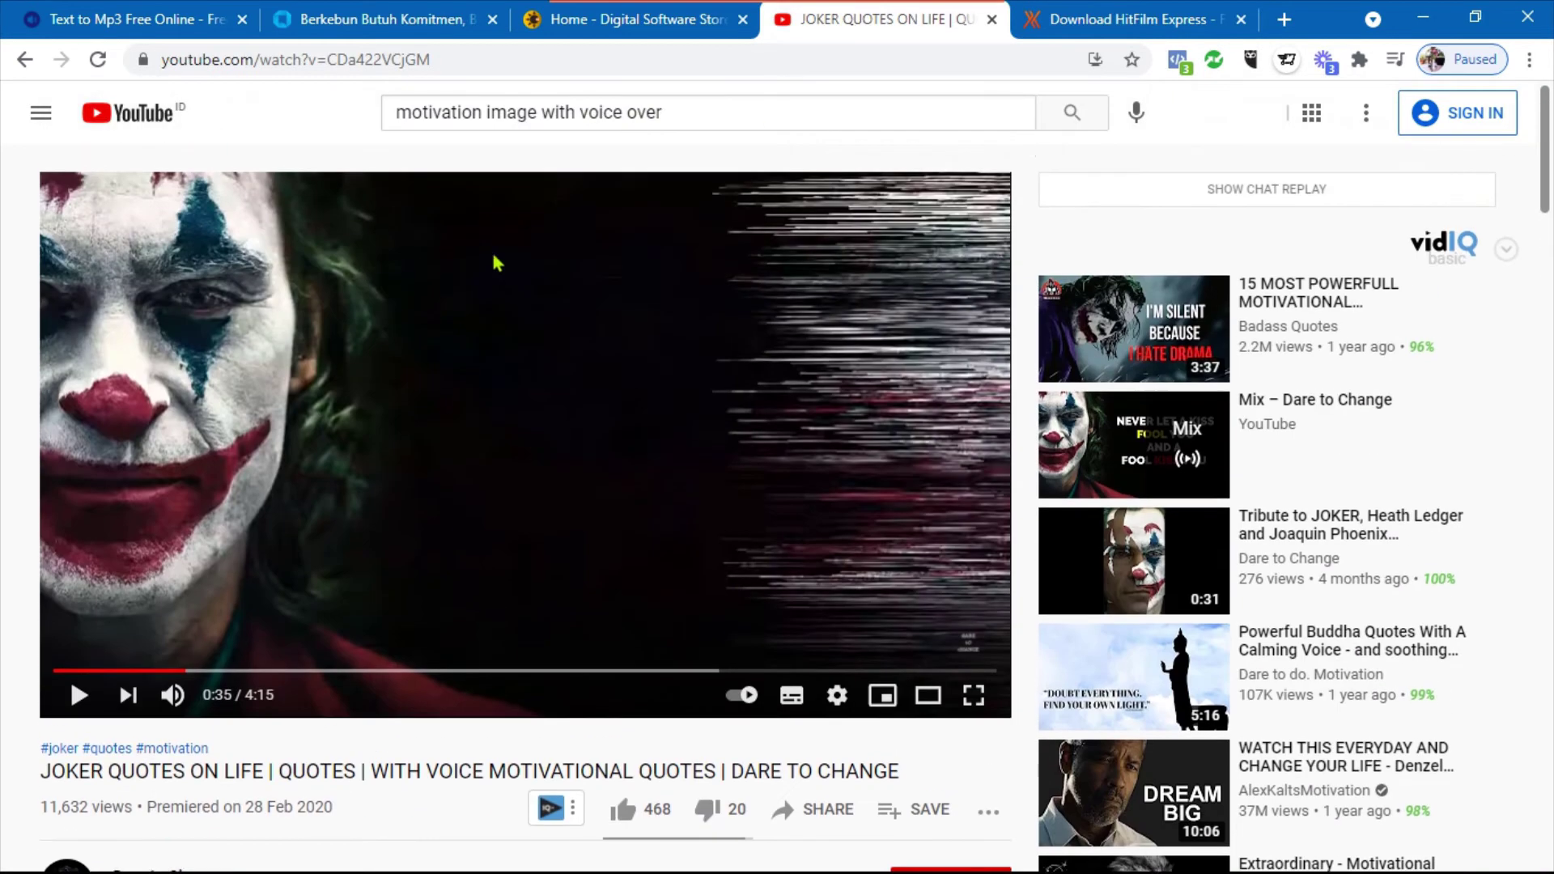
{"action": "left_click_drag", "start_coordinate": [675, 112], "coordinate": [392, 113]}
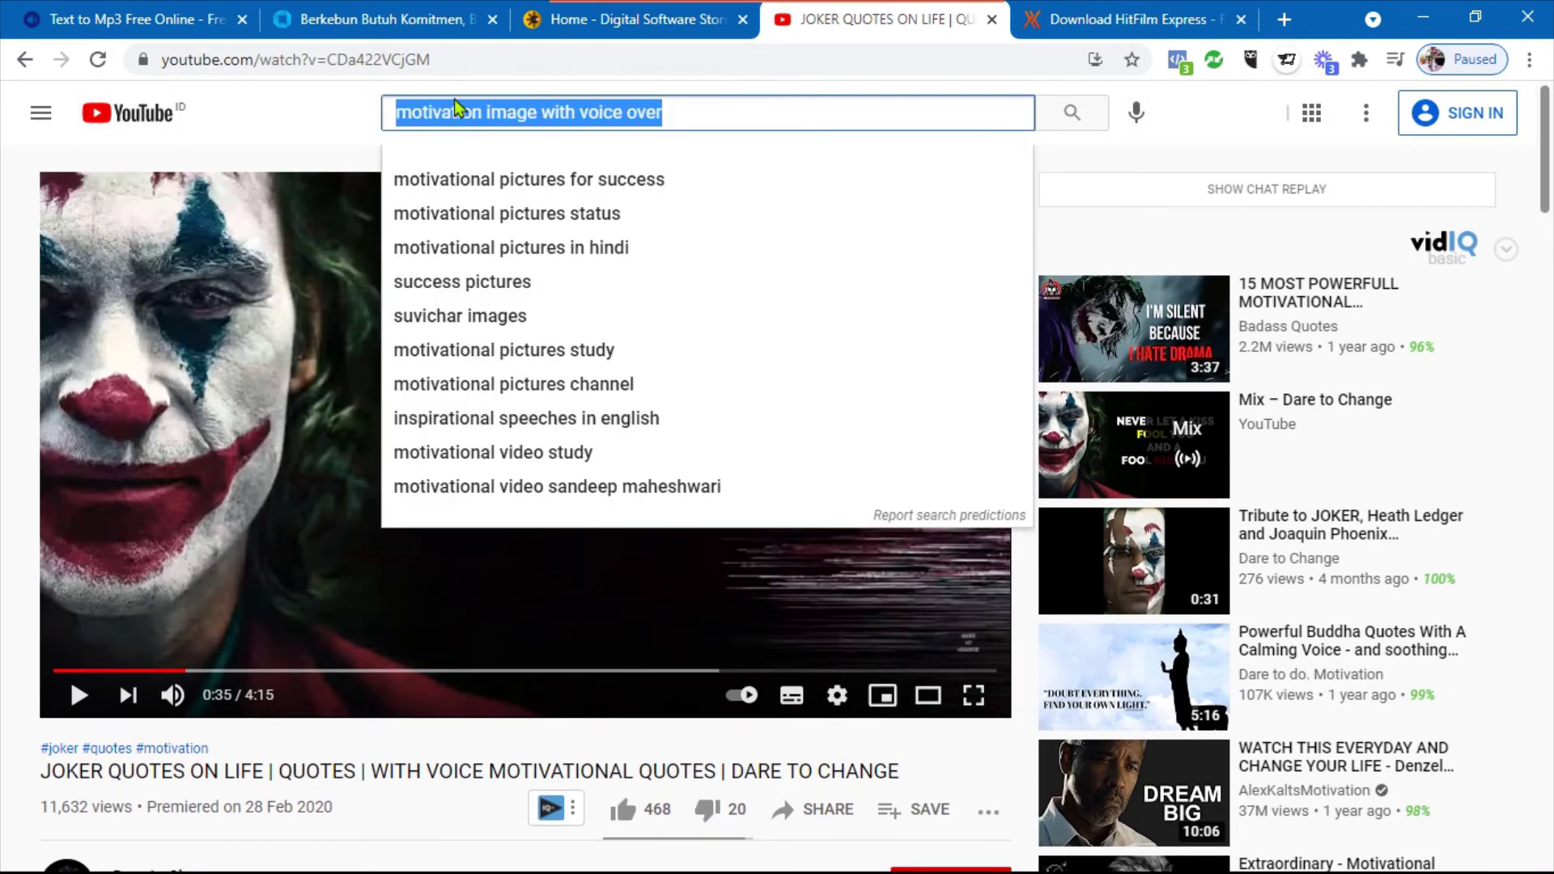
{"action": "type", "text": "hitfil"}
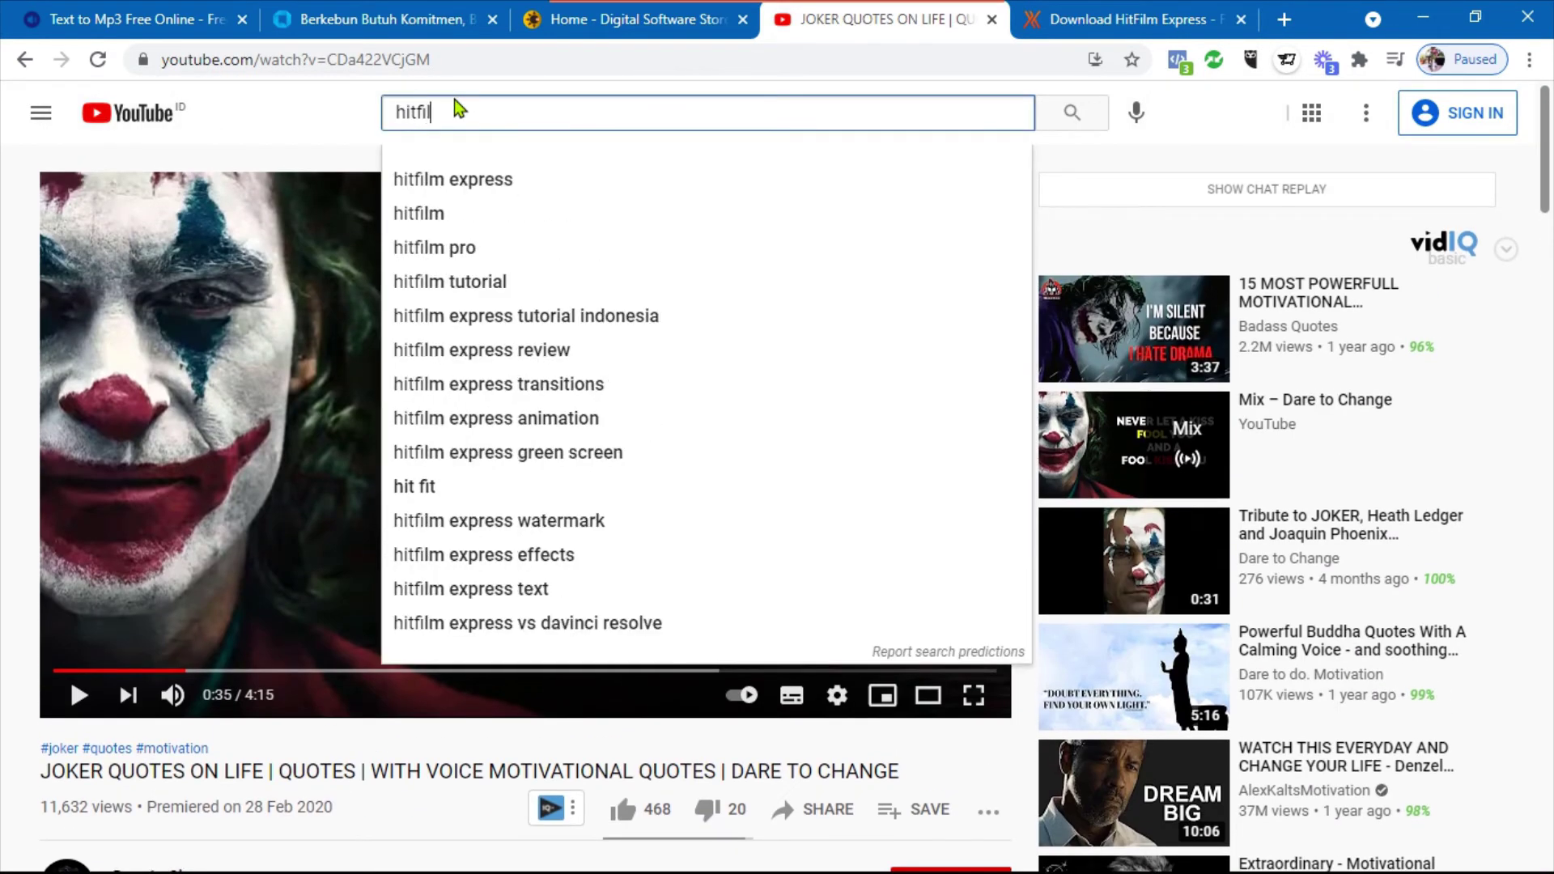
{"action": "type", "text": "m"}
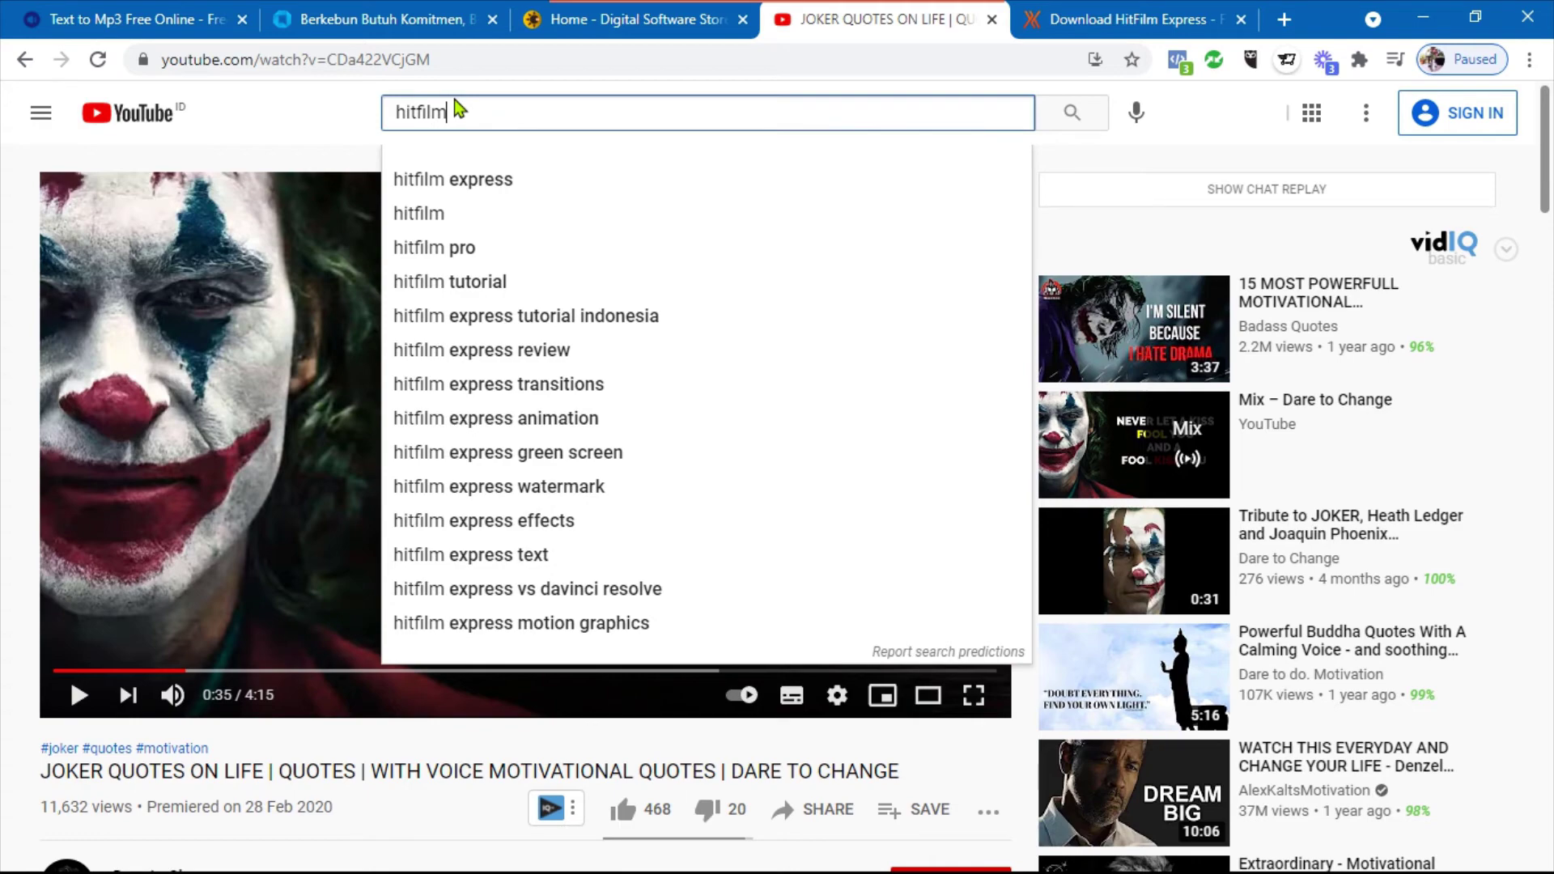
{"action": "left_click", "coordinate": [465, 181]}
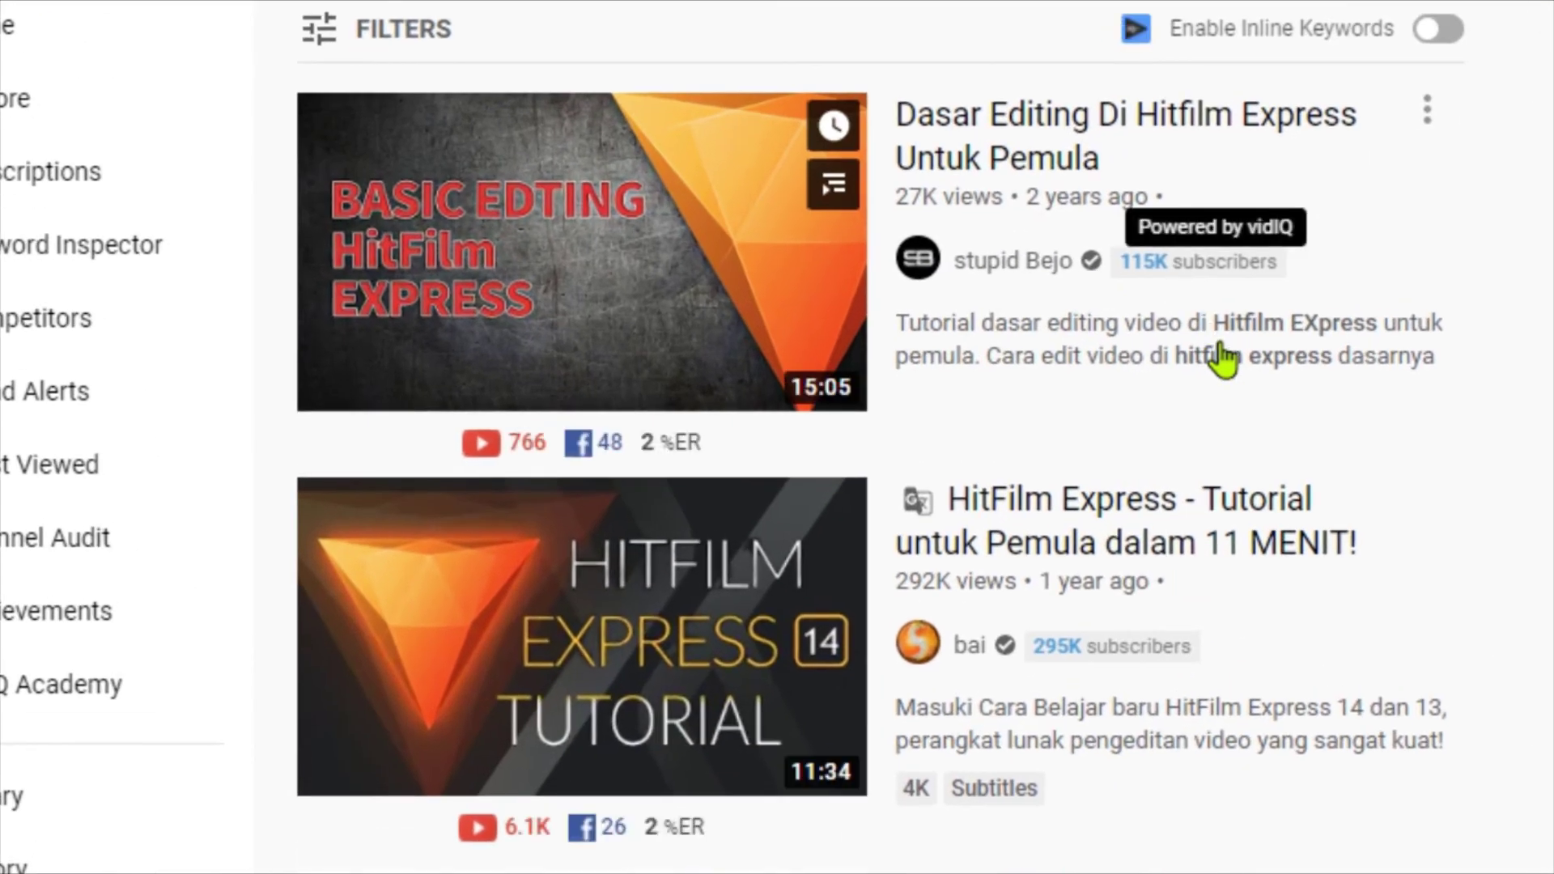
Look through the YouTube results for beginner tutorials on HitFilm Express.
{"action": "scroll", "coordinate": [889, 466], "scroll_direction": "down", "scroll_amount": 5}
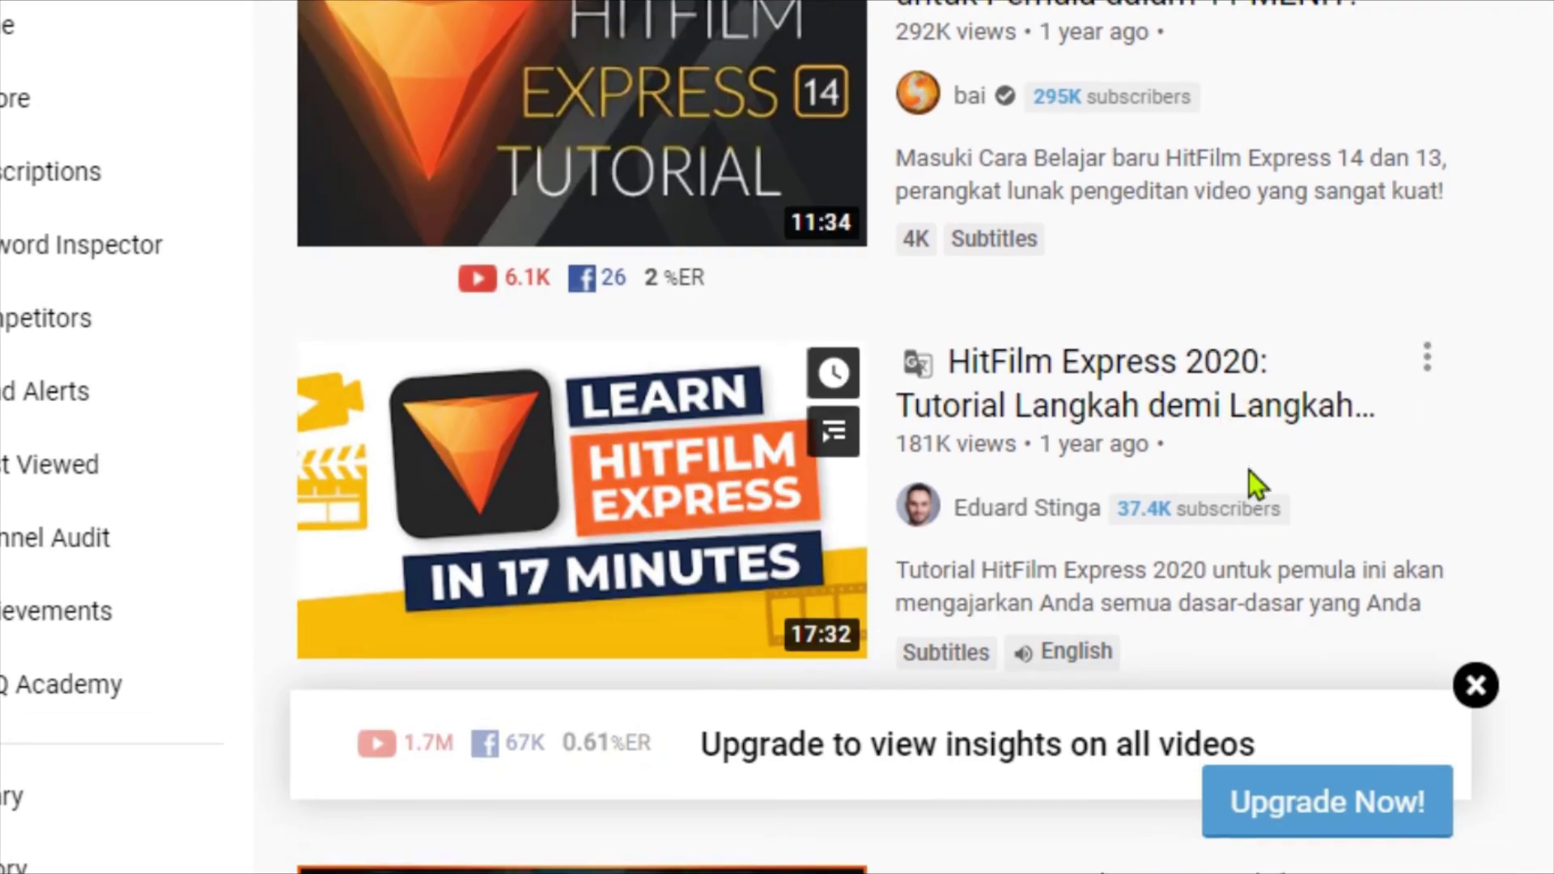
{"action": "scroll", "coordinate": [1250, 477], "scroll_direction": "up", "scroll_amount": 5}
{"action": "mouse_move", "coordinate": [1060, 379]}
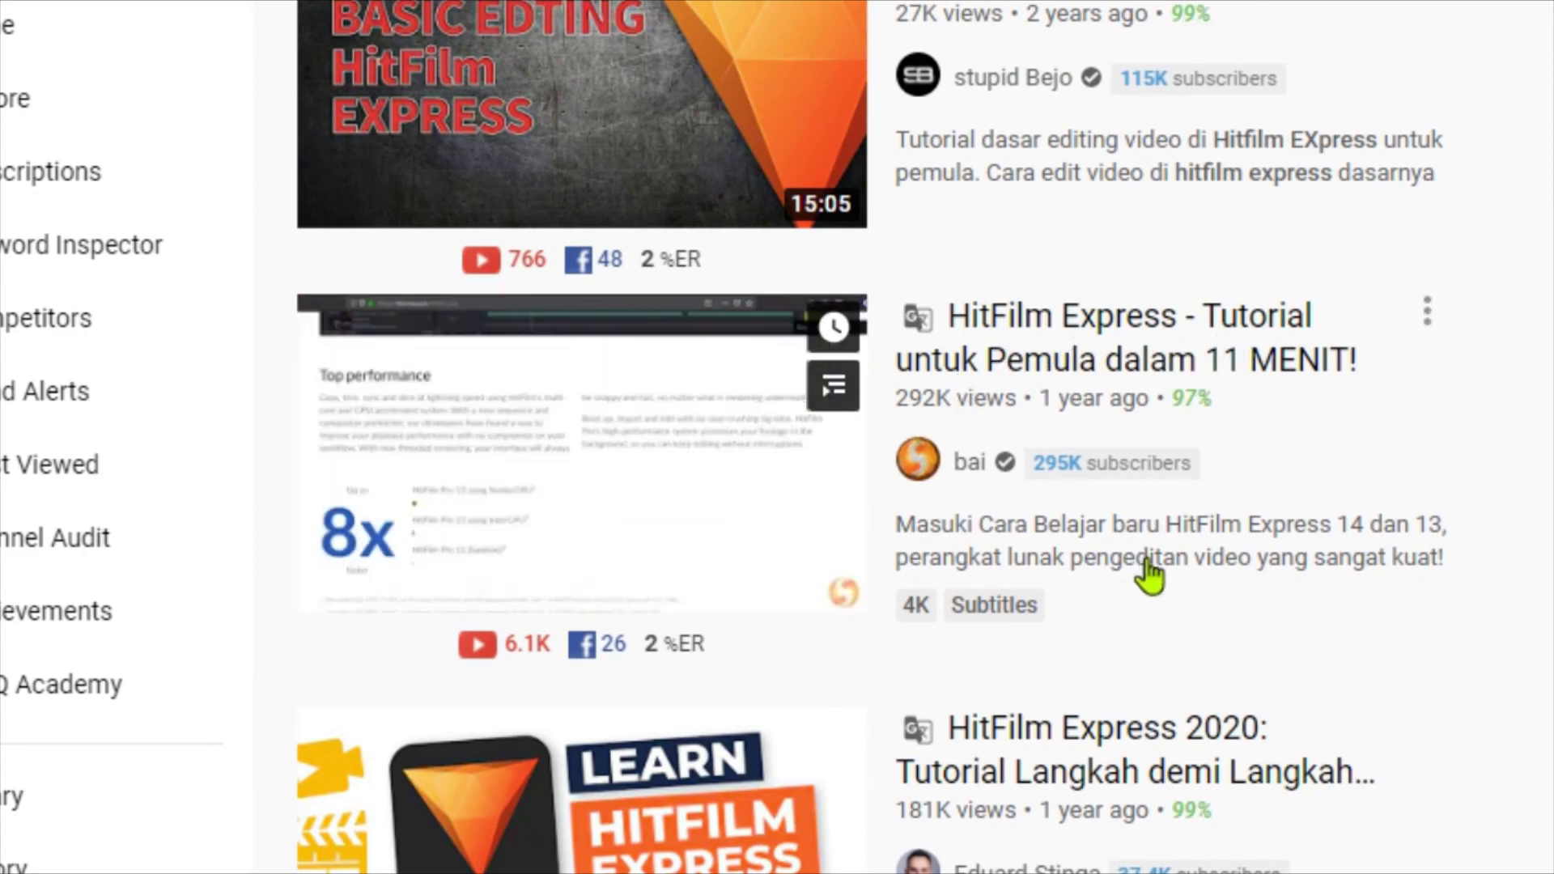
{"action": "scroll", "coordinate": [1148, 572], "scroll_direction": "down", "scroll_amount": 10}
{"action": "scroll", "coordinate": [1094, 507], "scroll_direction": "down", "scroll_amount": 5}
{"action": "scroll", "coordinate": [1094, 507], "scroll_direction": "up", "scroll_amount": 15}
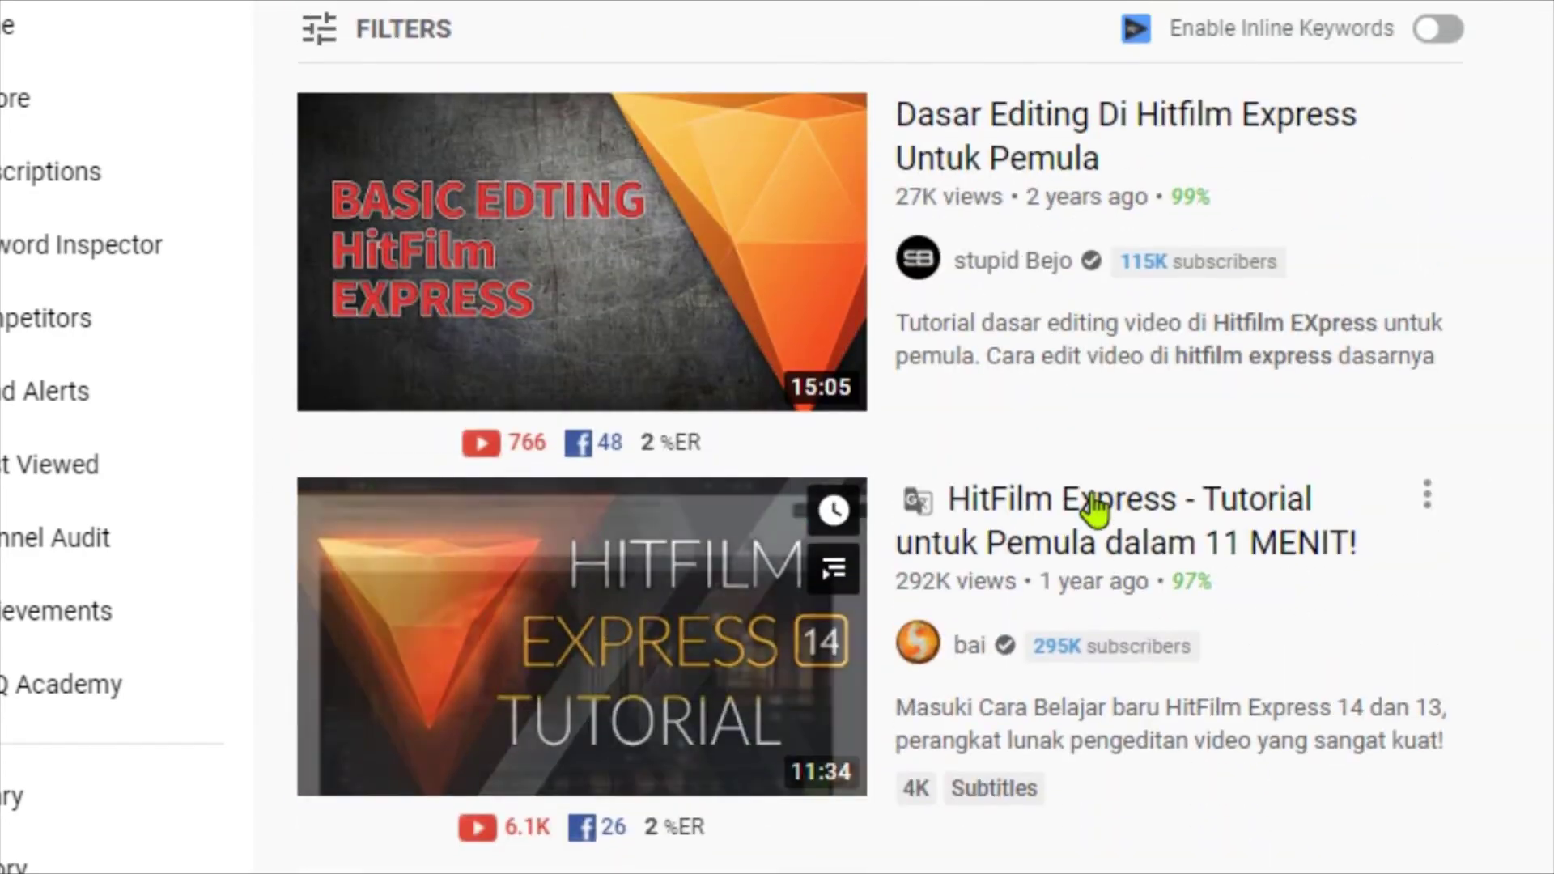
{"action": "mouse_move", "coordinate": [1155, 224]}
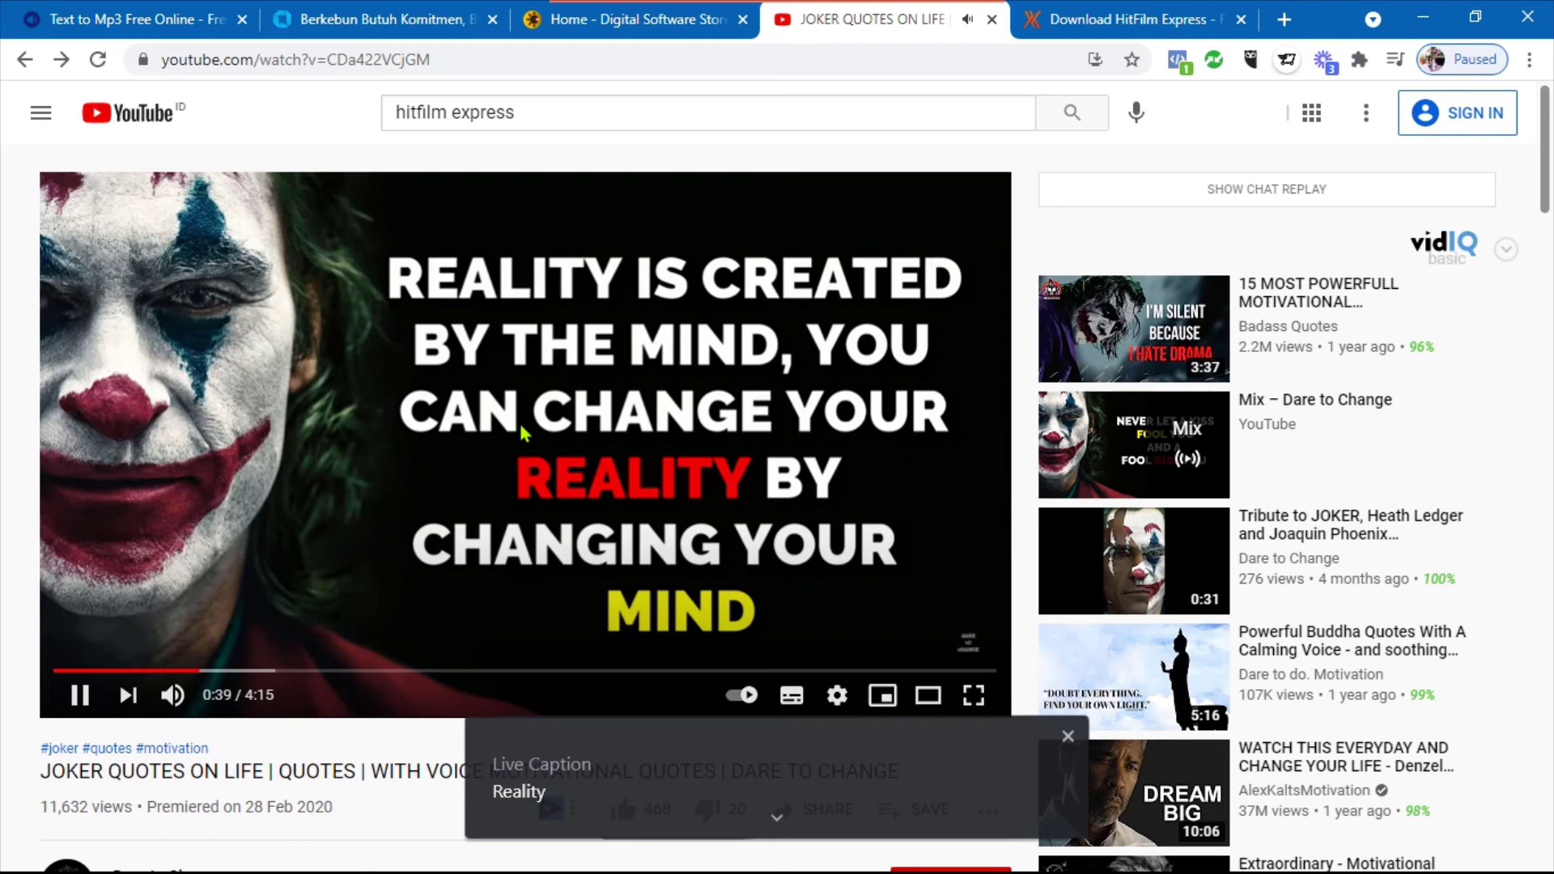
Pause the Joker quotes example video and look over its description and the related videos.
{"action": "left_click", "coordinate": [522, 433]}
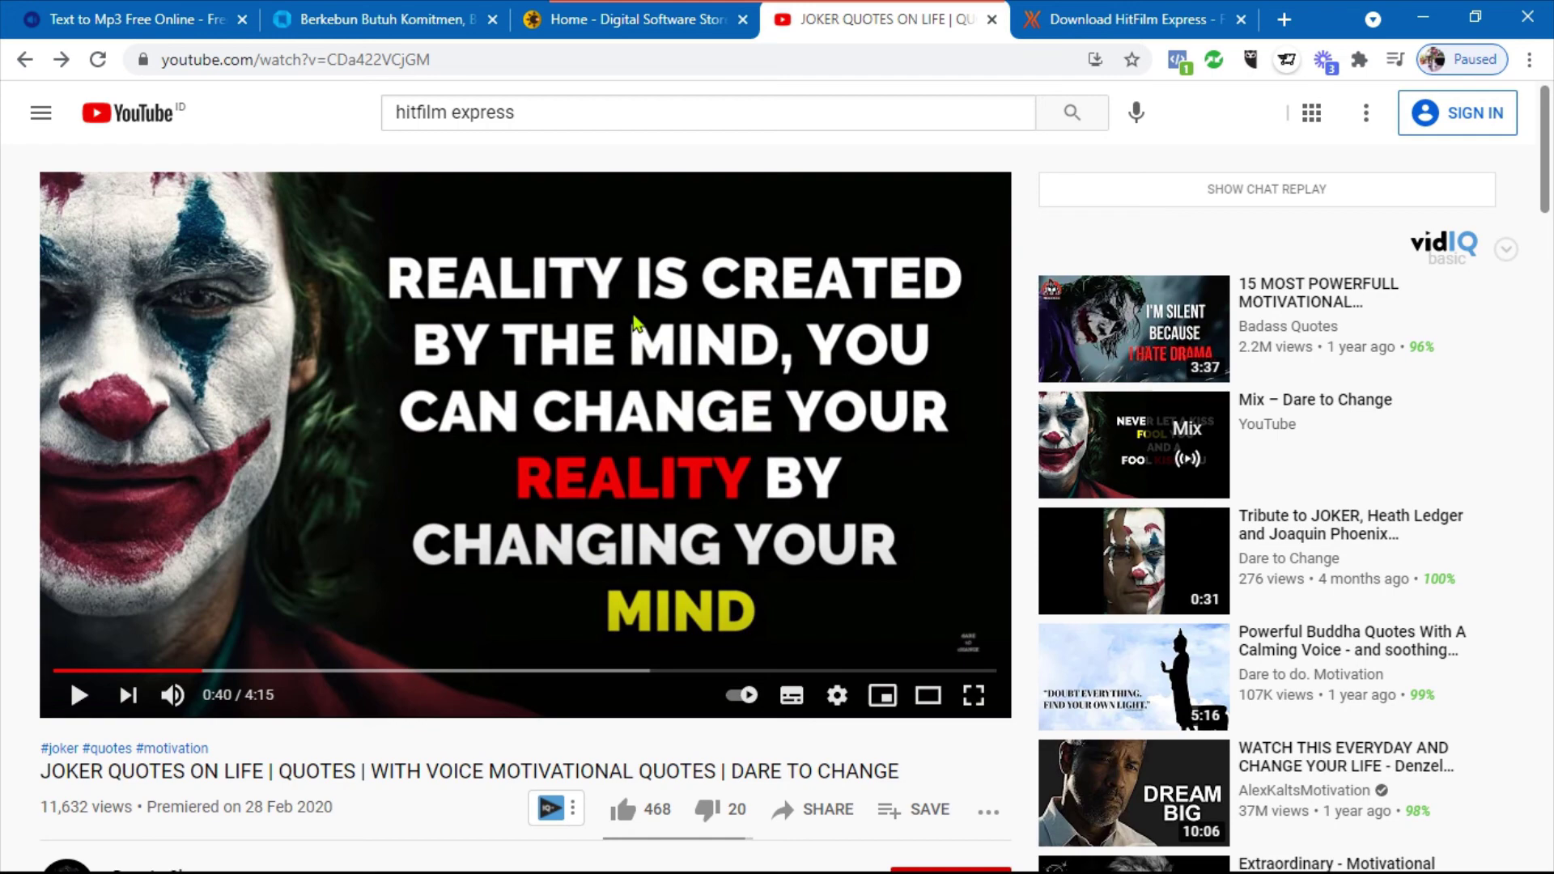
{"action": "scroll", "coordinate": [636, 324], "scroll_direction": "down", "scroll_amount": 5}
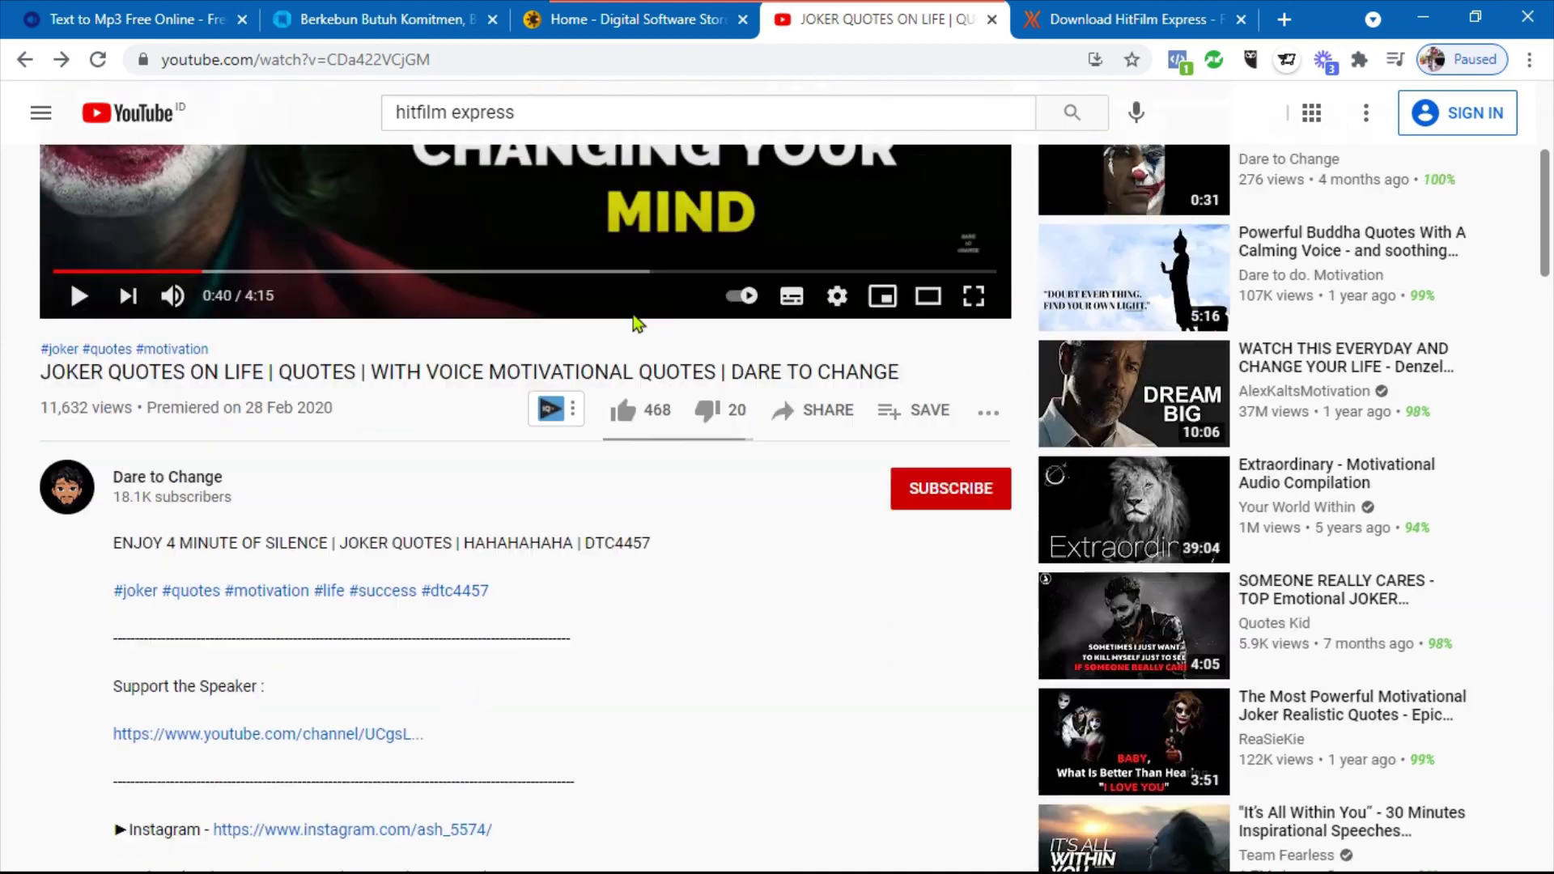
{"action": "scroll", "coordinate": [644, 511], "scroll_direction": "down", "scroll_amount": 3}
{"action": "scroll", "coordinate": [640, 496], "scroll_direction": "up", "scroll_amount": 8}
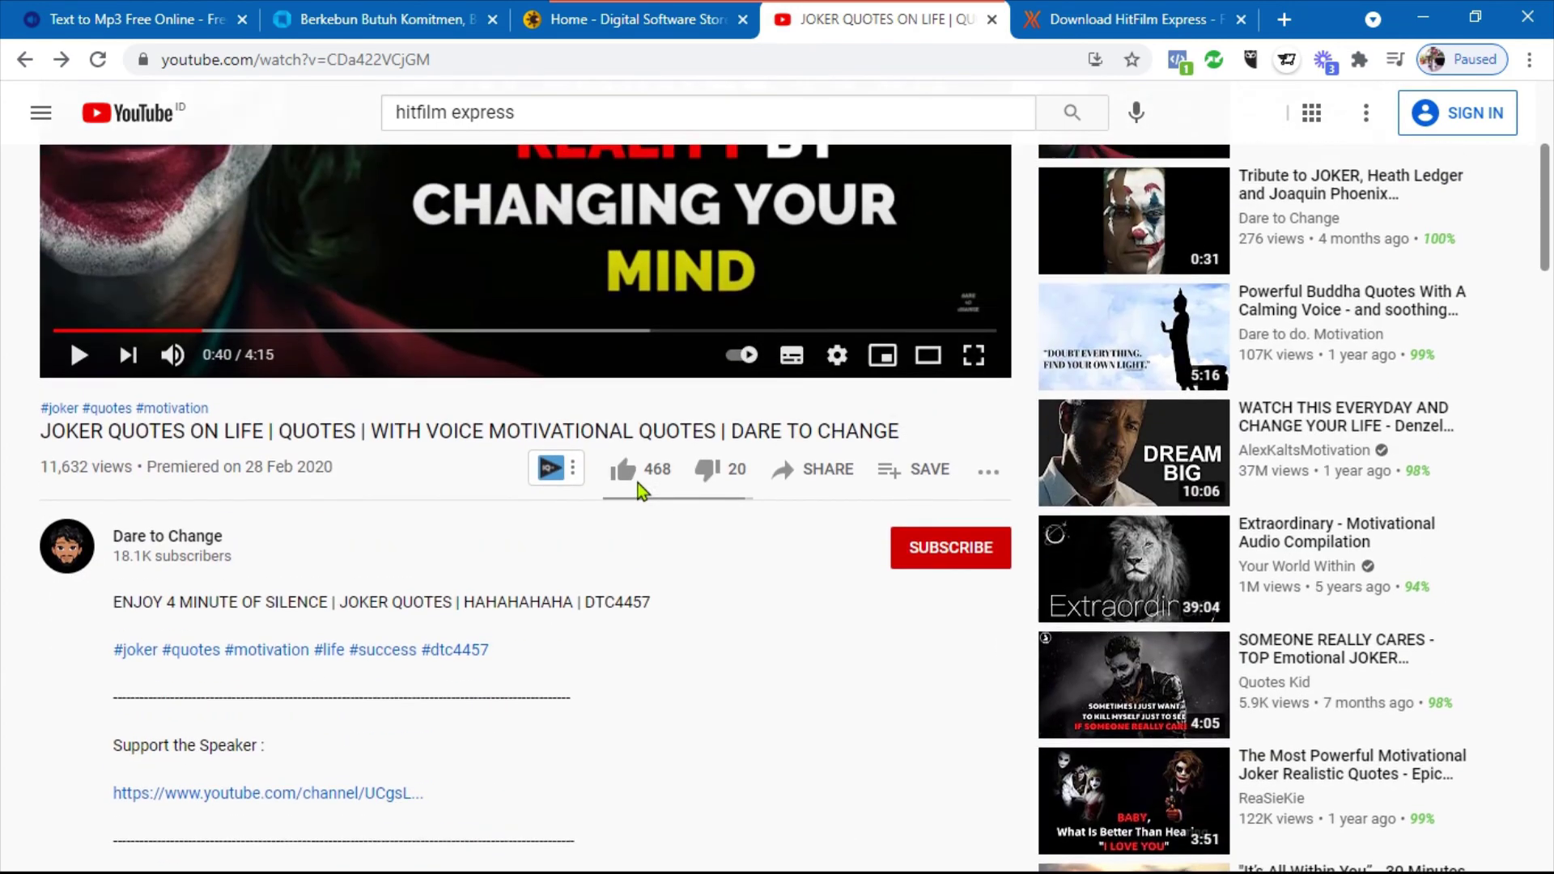